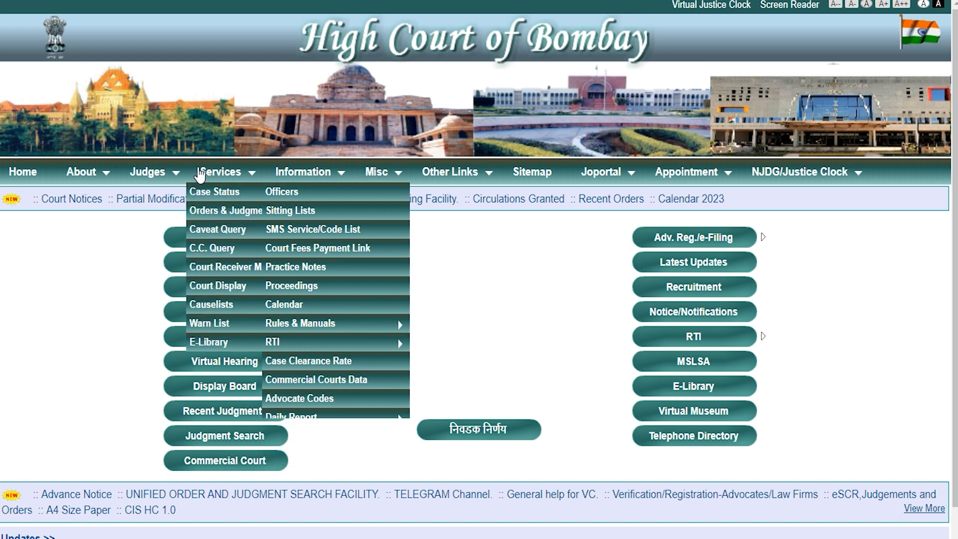
Step: Read the organization name, post names and total vacancies in the BMC Recruitment article
mouse_move(73, 176)
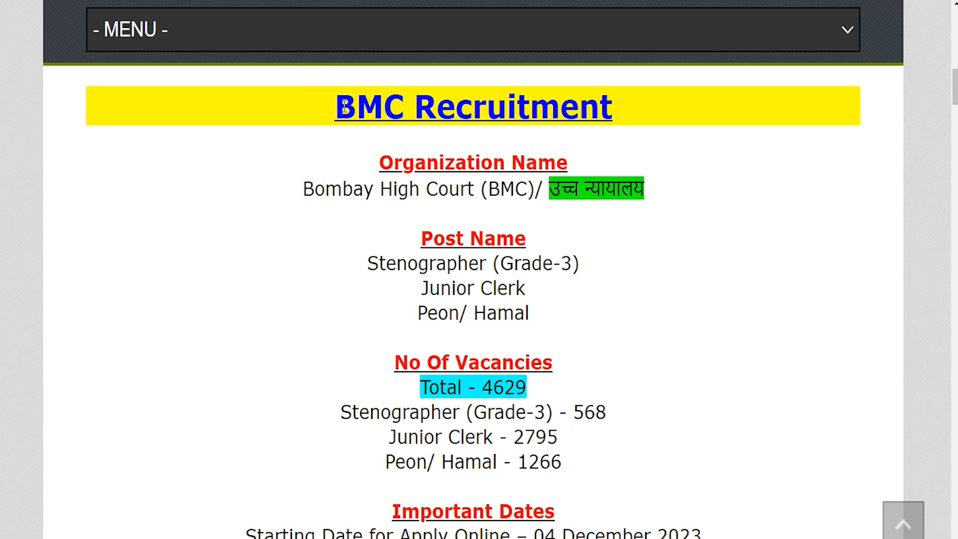
left_click_drag(345, 105, 613, 105)
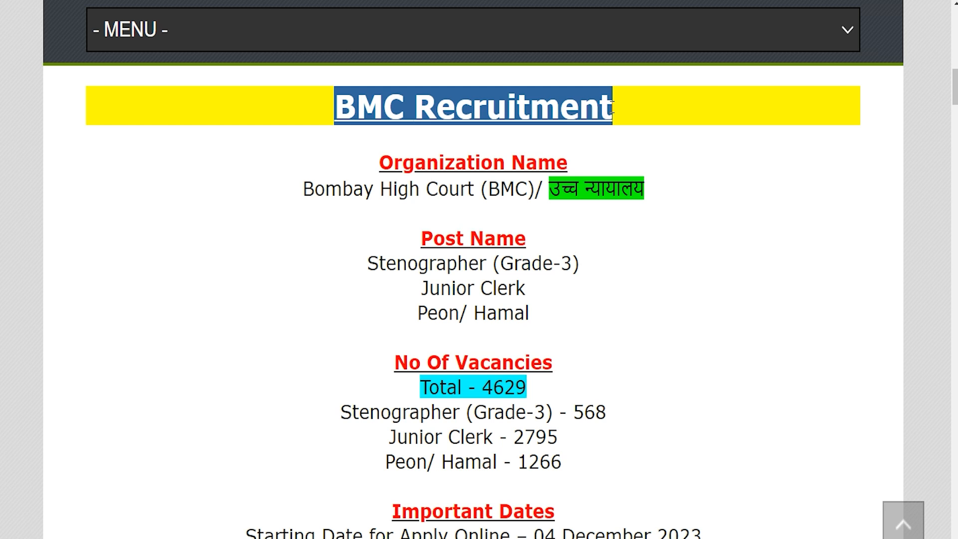
left_click_drag(343, 188, 619, 188)
left_click_drag(379, 263, 578, 263)
left_click_drag(438, 288, 507, 288)
left_click_drag(428, 313, 519, 312)
left_click_drag(483, 387, 522, 386)
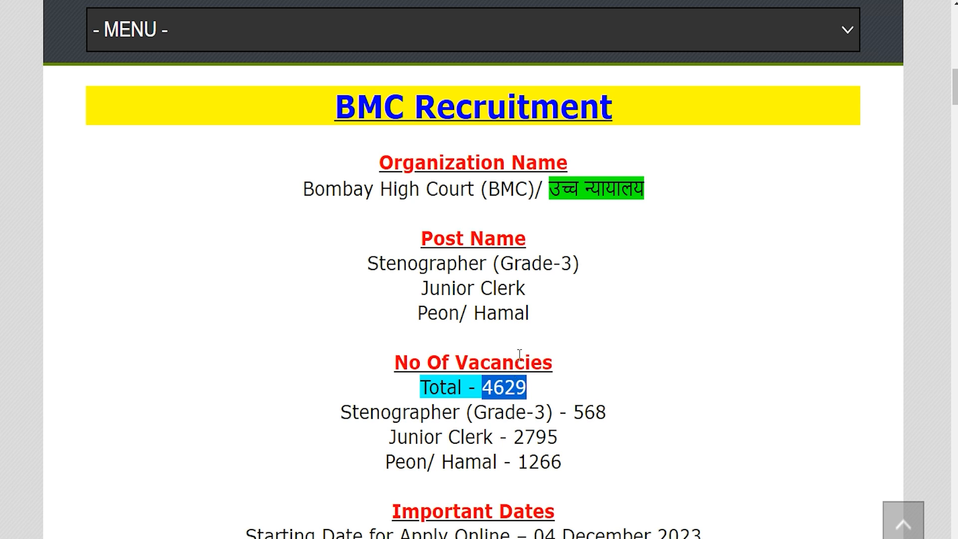
Step: Check the online application's starting and last dates and skim the article's remaining details as far as the Important Links section
scroll(519, 354, "down", 3)
left_click_drag(535, 386, 701, 387)
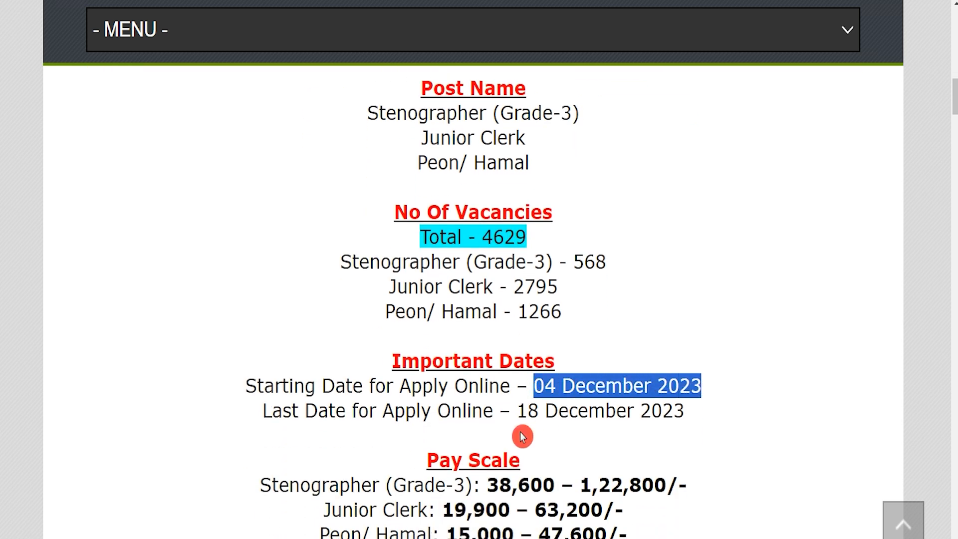
left_click_drag(517, 410, 685, 410)
scroll(490, 393, "down", 2)
scroll(490, 393, "down", 6)
left_click_drag(406, 239, 551, 239)
scroll(429, 330, "down", 5)
scroll(415, 375, "down", 3)
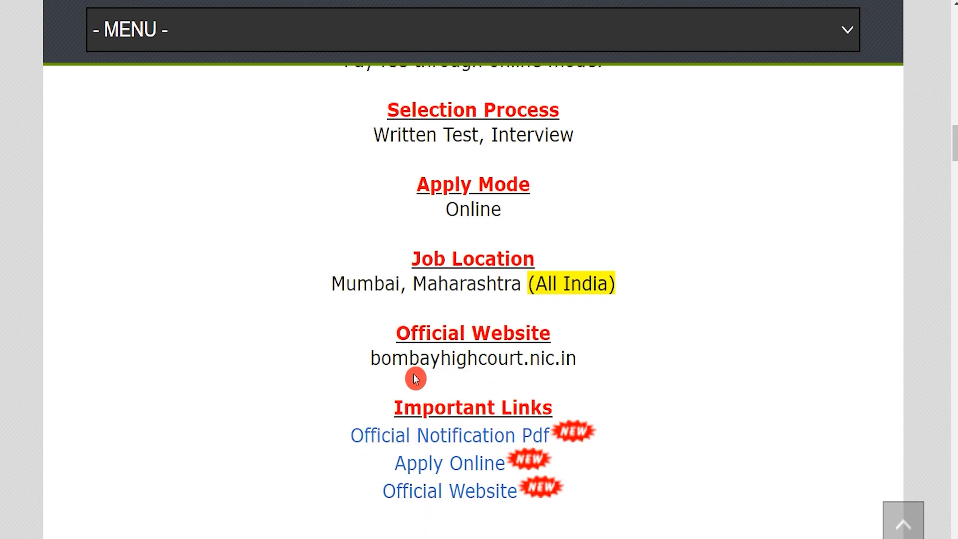
Step: Find the Official Notification Pdf entry under Important Links and bring up the notification document
left_click_drag(408, 389, 541, 407)
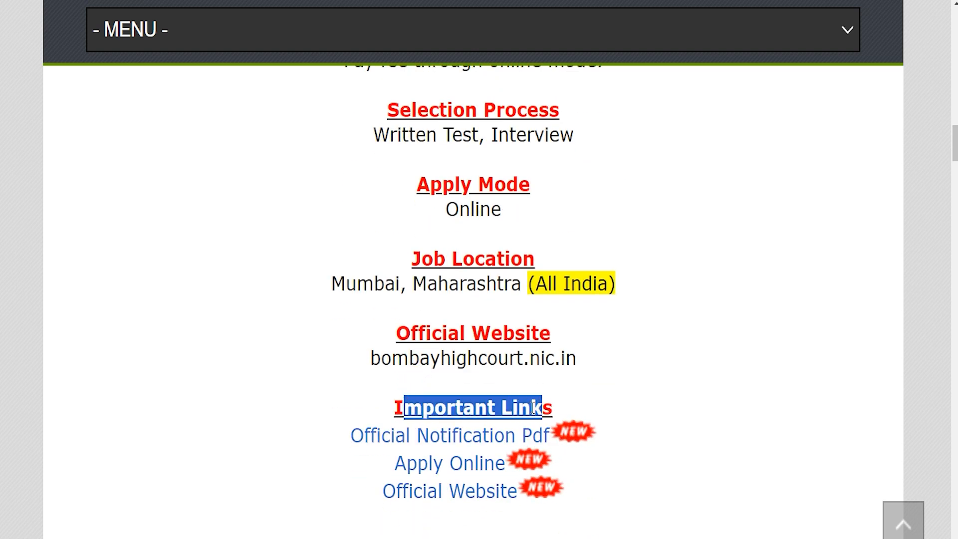
left_click_drag(327, 432, 505, 433)
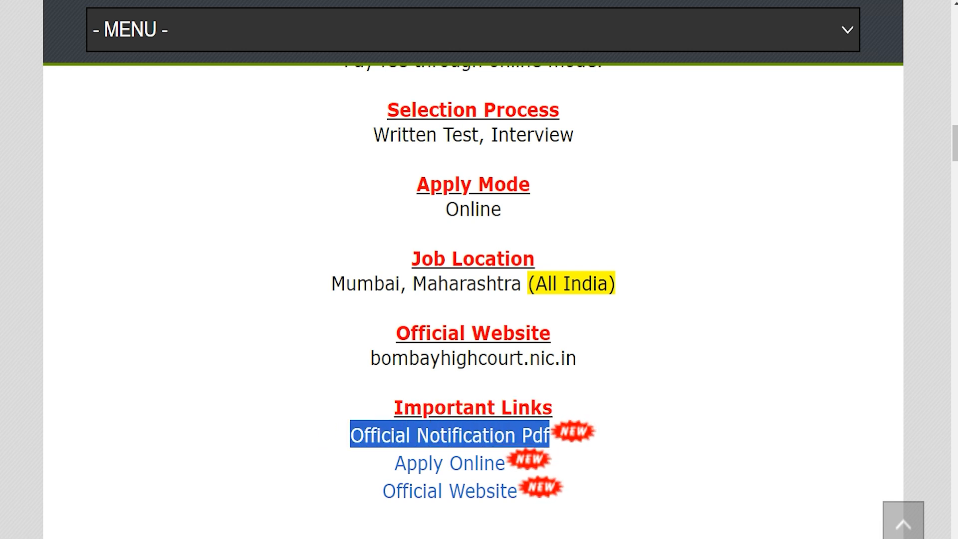
left_click(344, 0)
Step: Review the notification's first page, covering the posts, select lists, pay scales, eligibility conditions and notes
left_click_drag(229, 232, 488, 272)
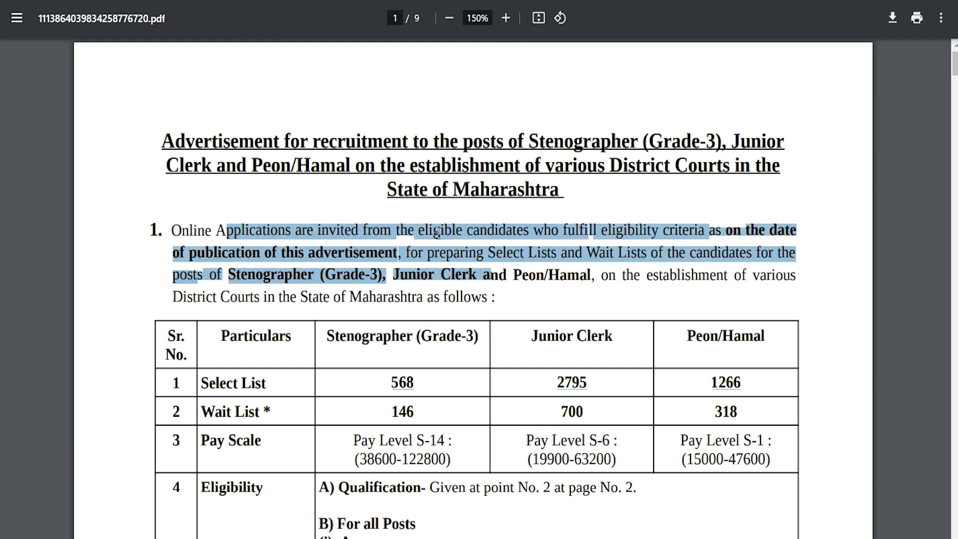
scroll(437, 232, "down", 6)
scroll(392, 332, "down", 15)
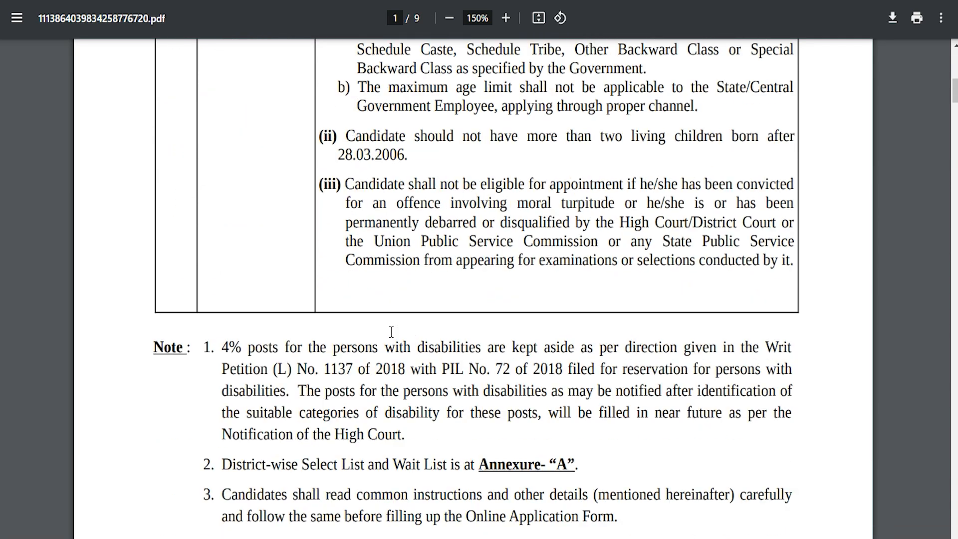
scroll(391, 331, "up", 12)
scroll(391, 331, "up", 8)
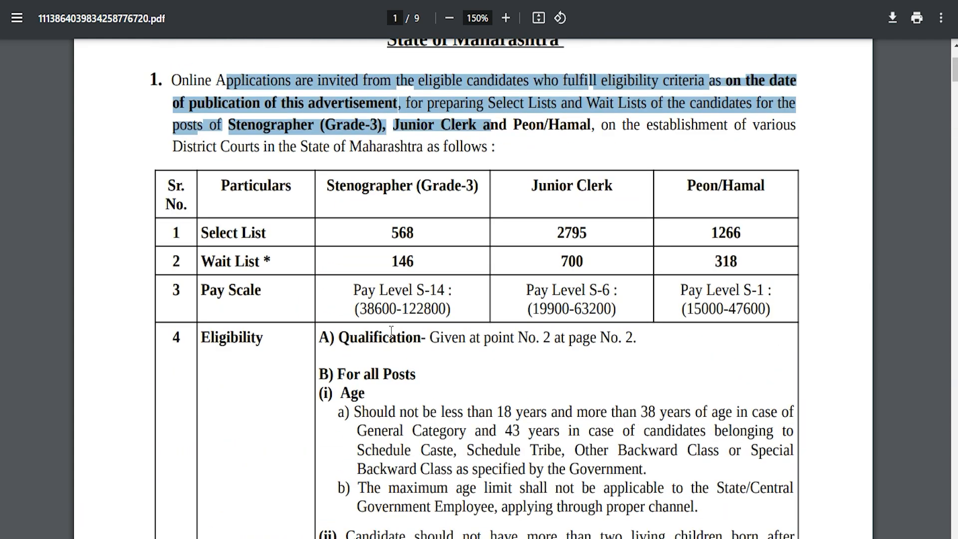
left_click(395, 313)
scroll(397, 313, "up", 2)
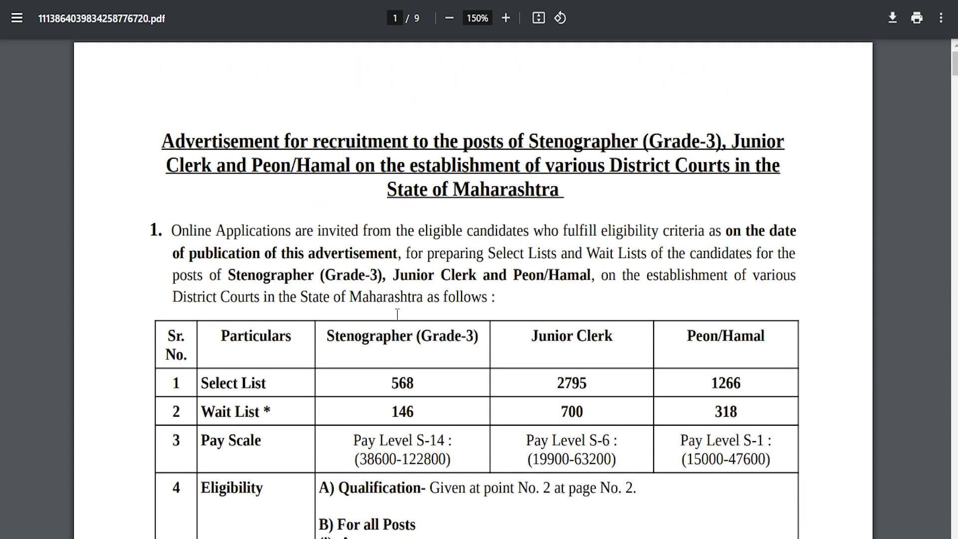
Step: Return to the recruitment article and go to the application portal listed as Apply Online
left_click(439, 1)
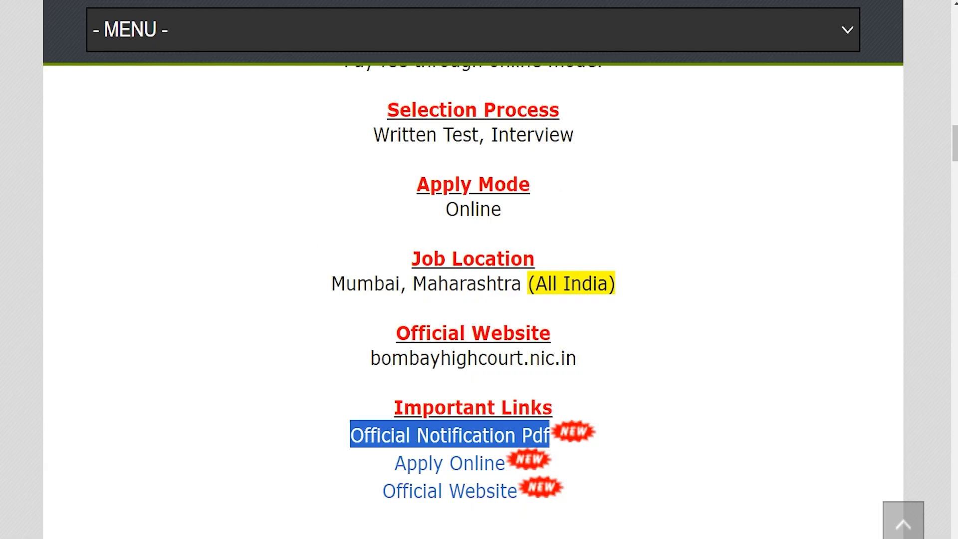
left_click_drag(367, 464, 500, 464)
left_click_drag(374, 466, 506, 463)
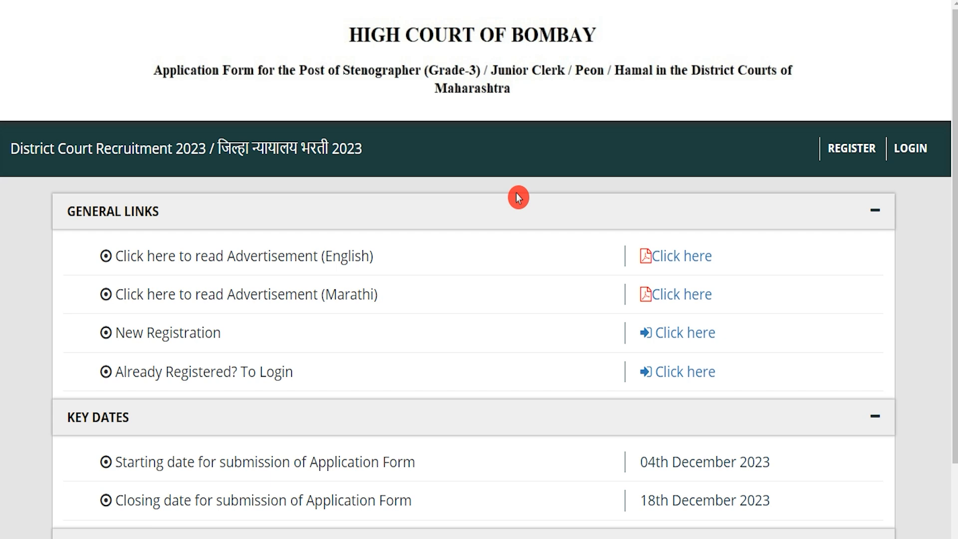
Step: Open the new registration form for District Court Recruitment 2023 and read its notes and instructions
left_click_drag(116, 333, 213, 333)
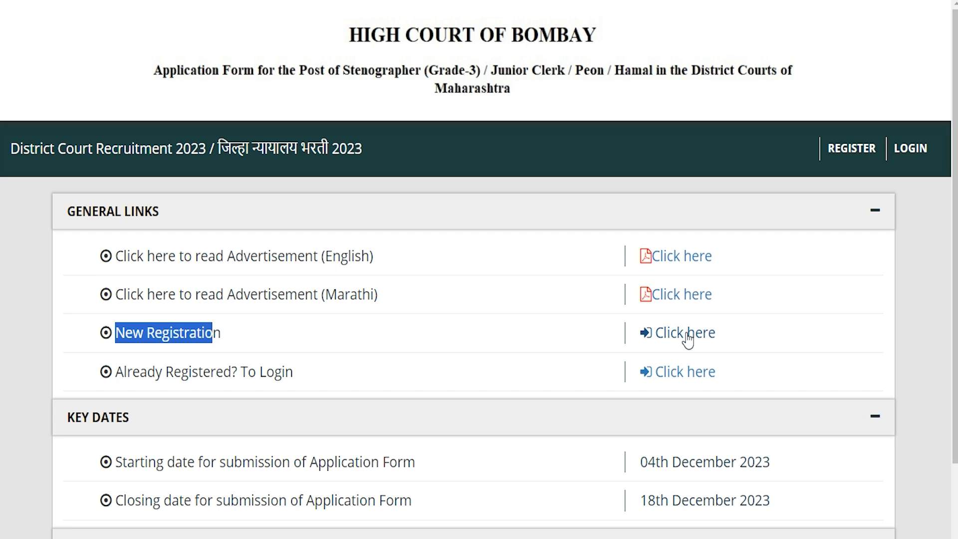
left_click(848, 154)
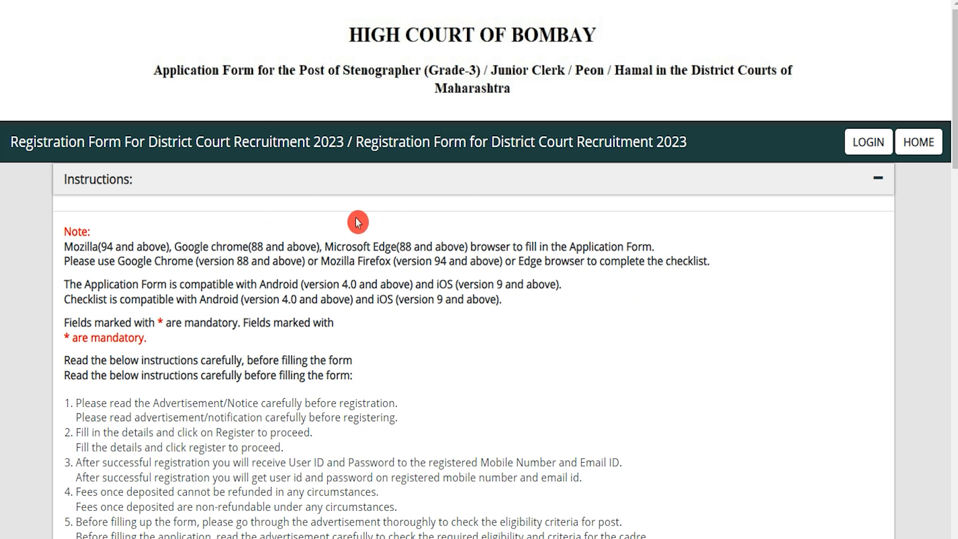
left_click_drag(135, 246, 299, 380)
left_click_drag(199, 402, 282, 463)
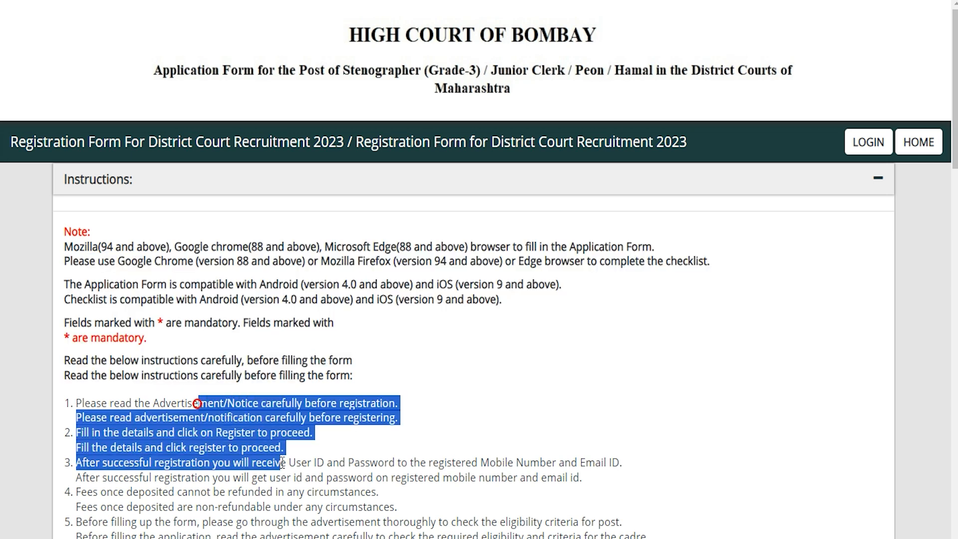
Step: Enter the candidate's first name in the Candidate Personal Details section
scroll(321, 455, "down", 3)
scroll(321, 307, "down", 5)
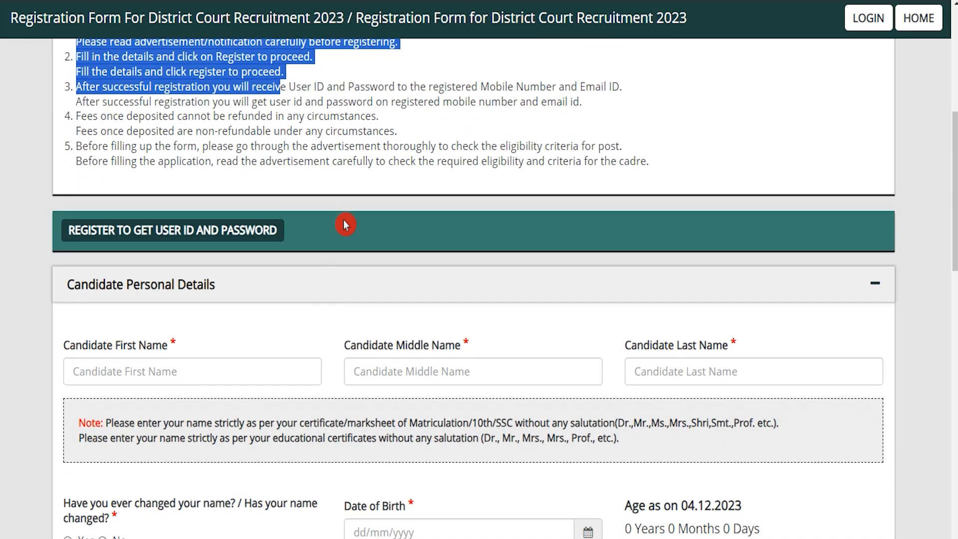
scroll(343, 220, "down", 3)
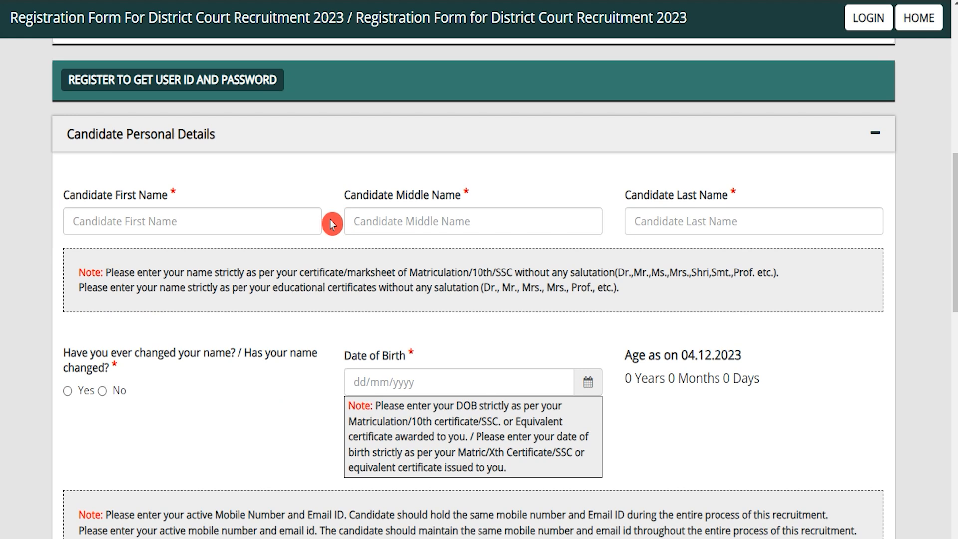
left_click(263, 216)
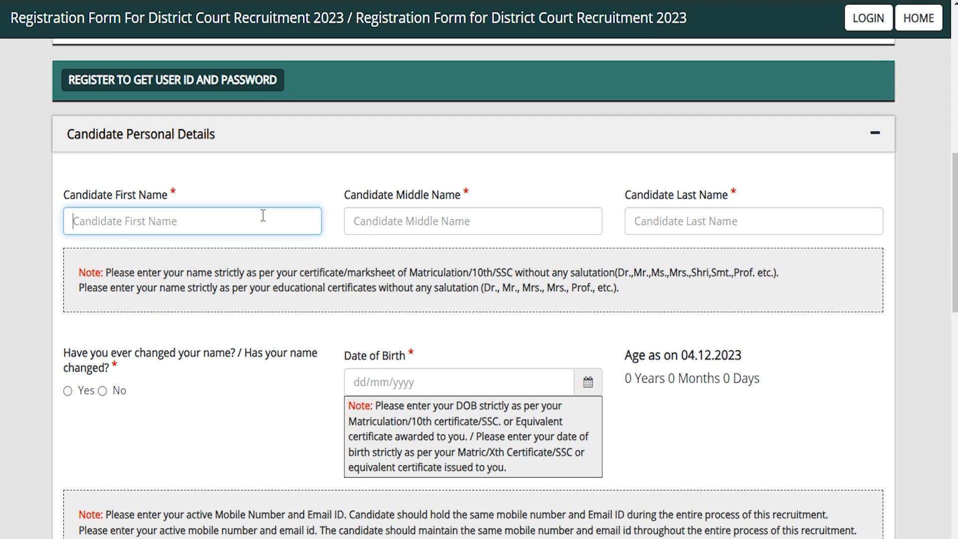
type("AMIT")
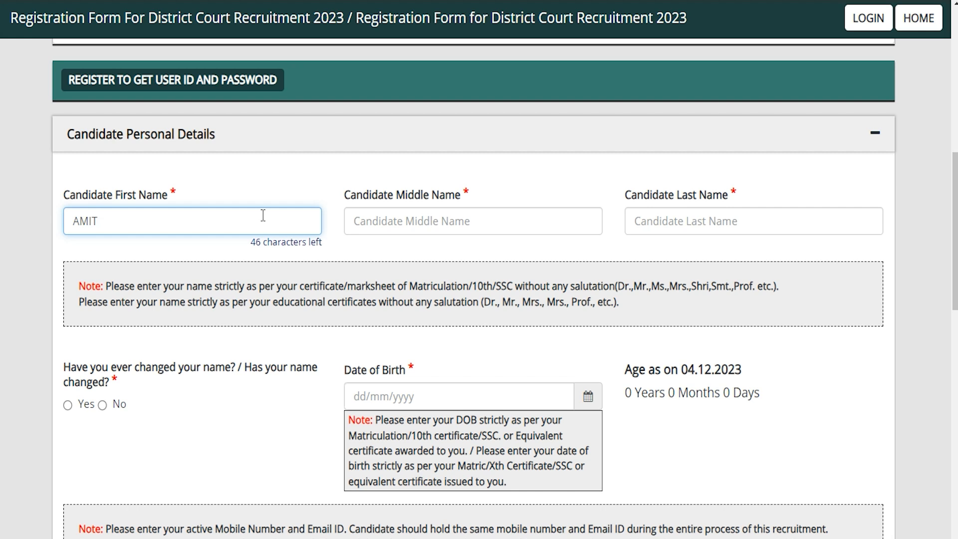
key("Tab")
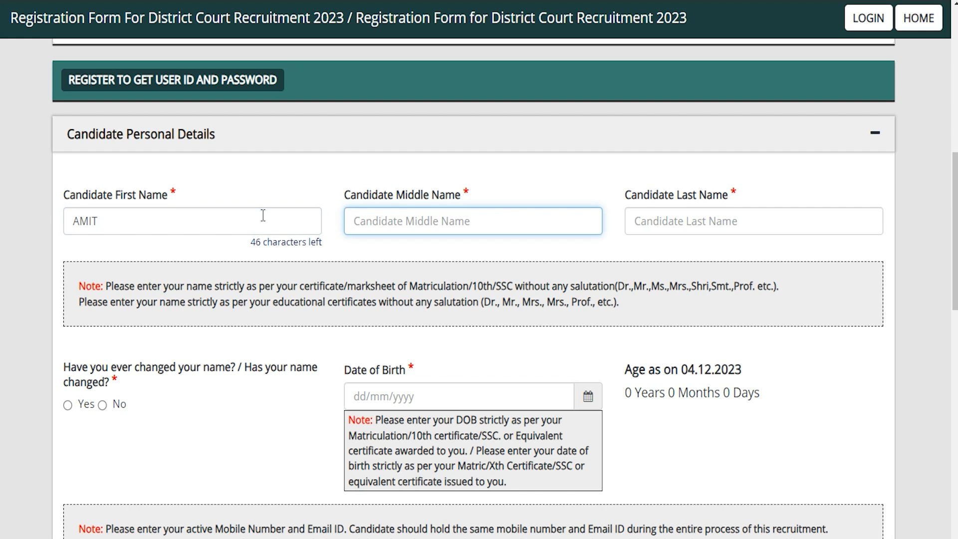
type("AI")
key("Tab")
type("A")
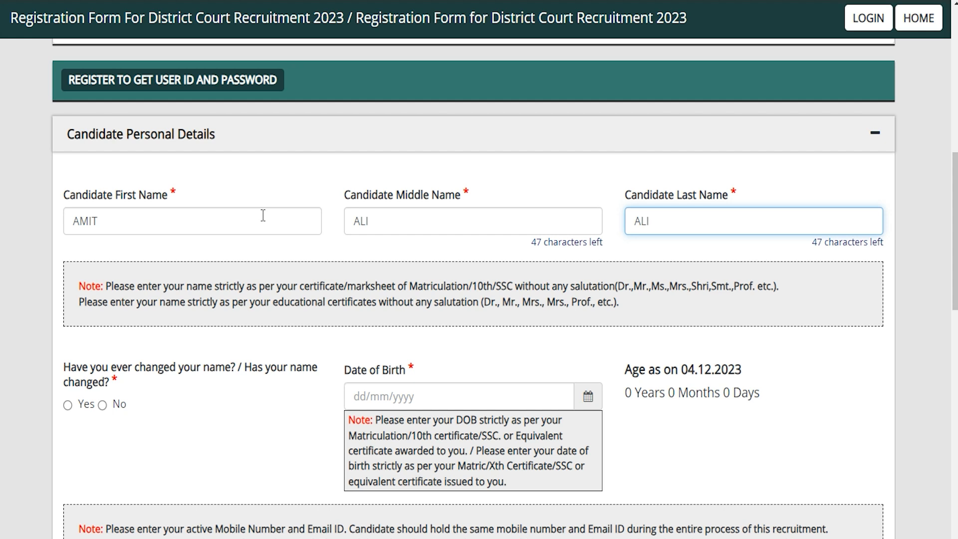
double_click(382, 223)
key("BackSpace")
double_click(667, 223)
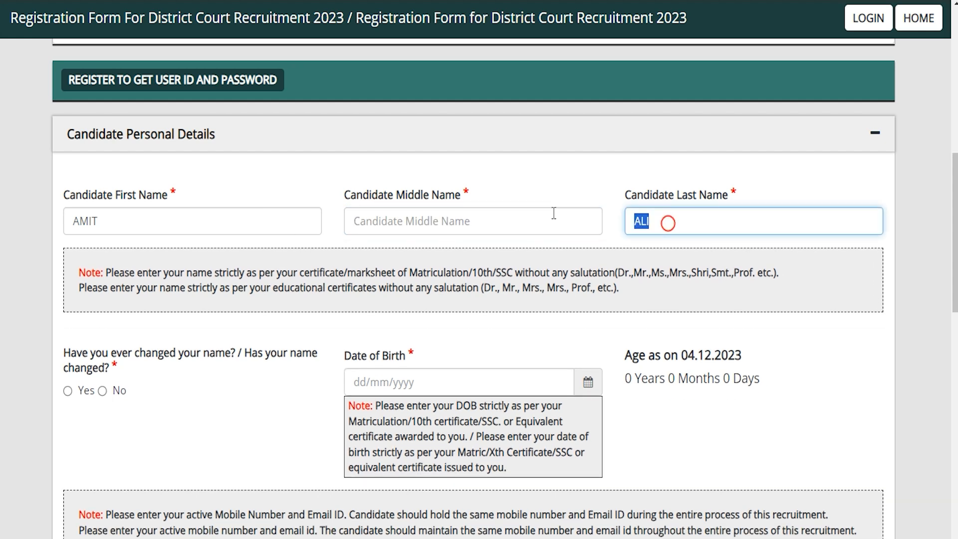
key("BackSpace")
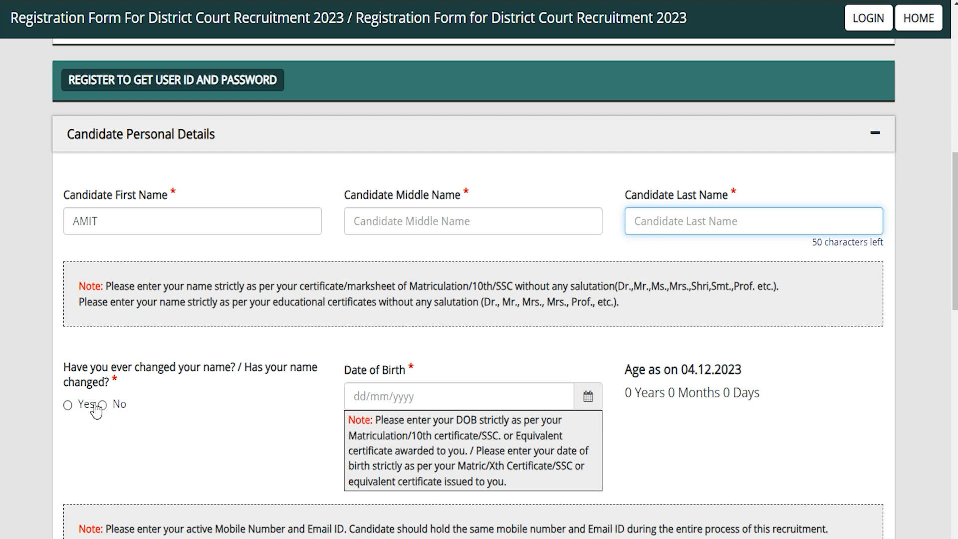
Step: Answer No to the question whether the candidate has ever changed their name
left_click(69, 410)
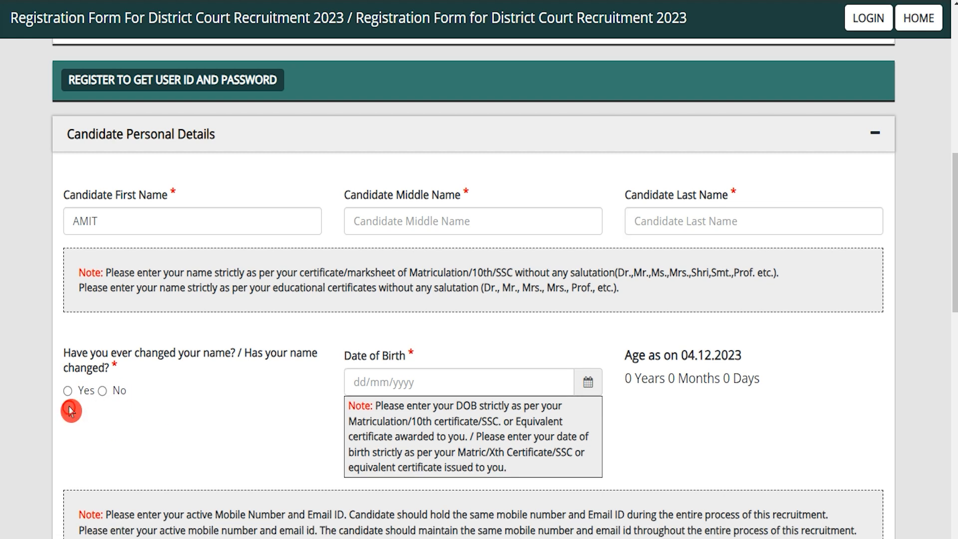
left_click(69, 391)
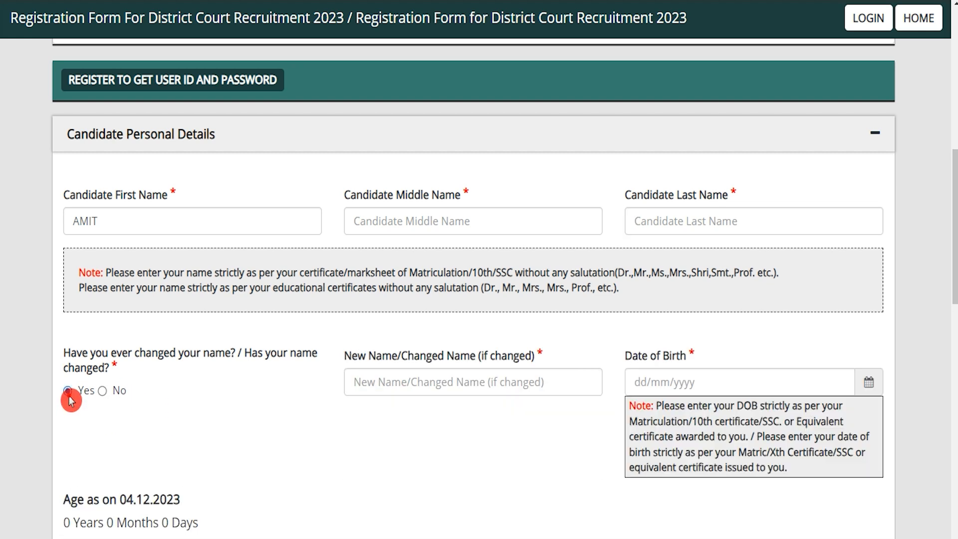
left_click(431, 386)
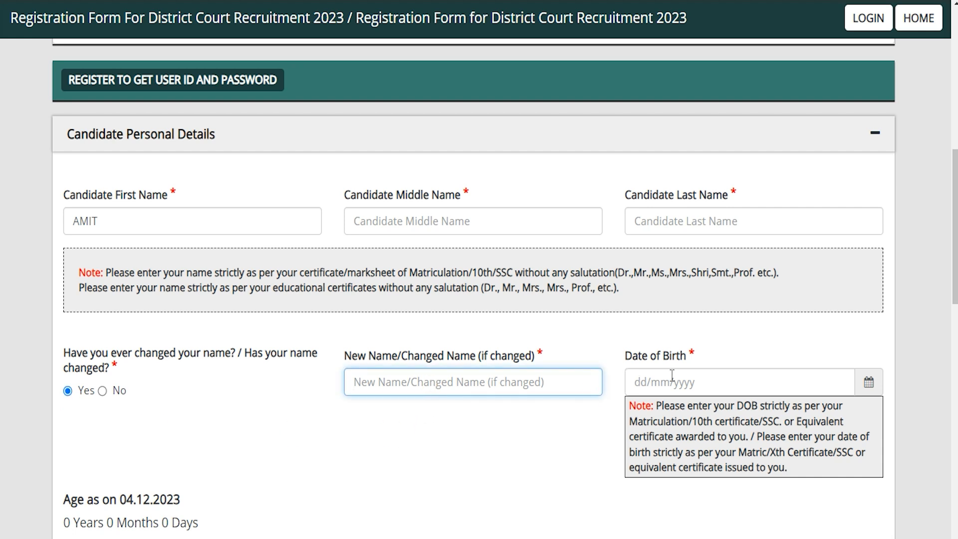
left_click_drag(163, 349, 283, 363)
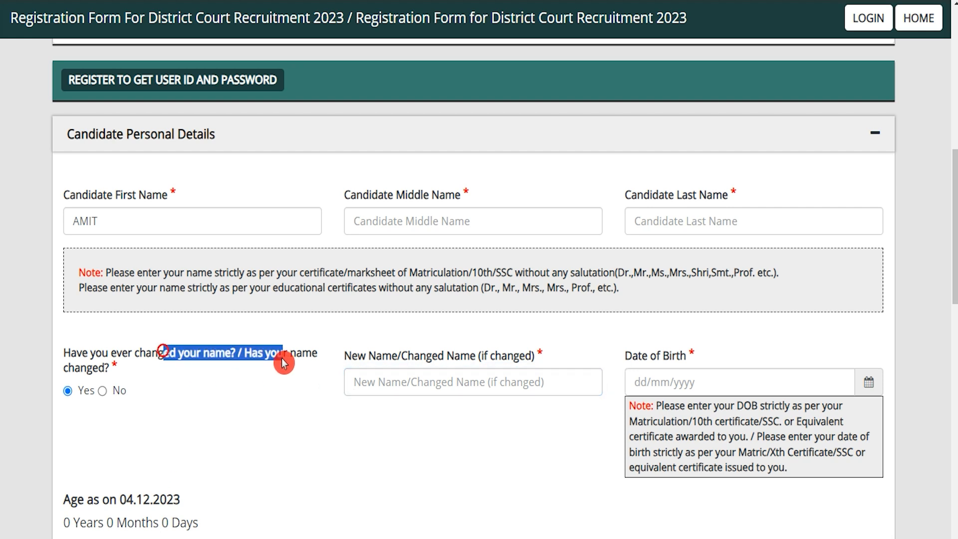
left_click(103, 390)
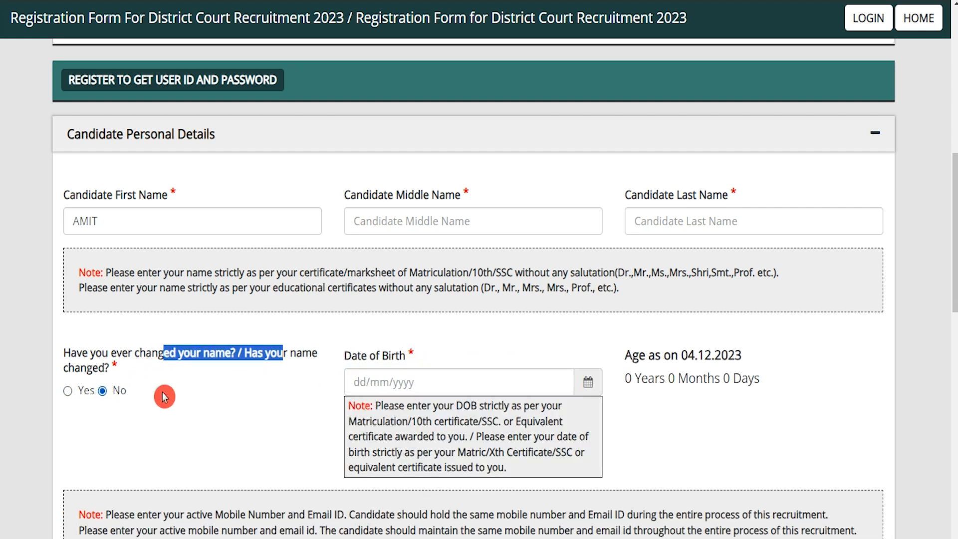
Step: Look at the date of birth calendar without picking a date, and set the gender to Male
left_click(587, 383)
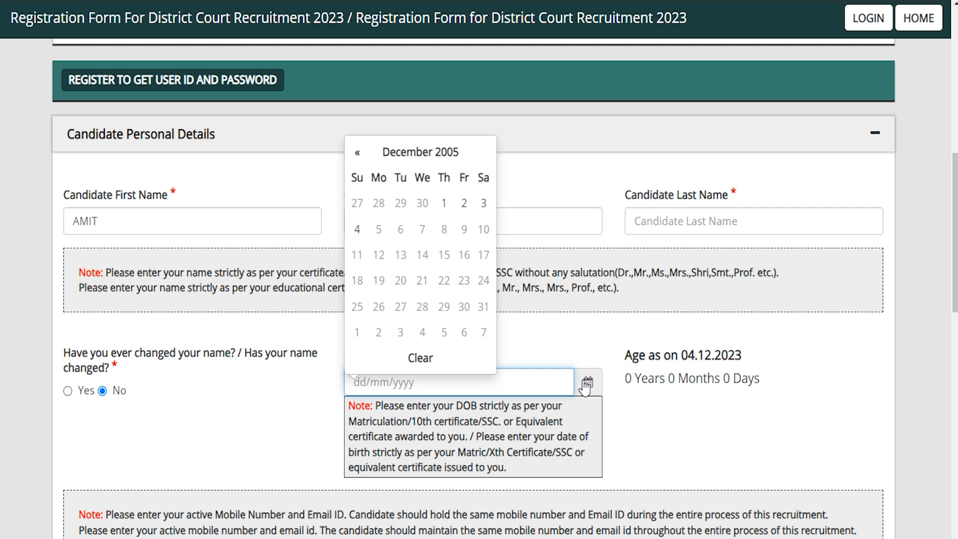
left_click(632, 444)
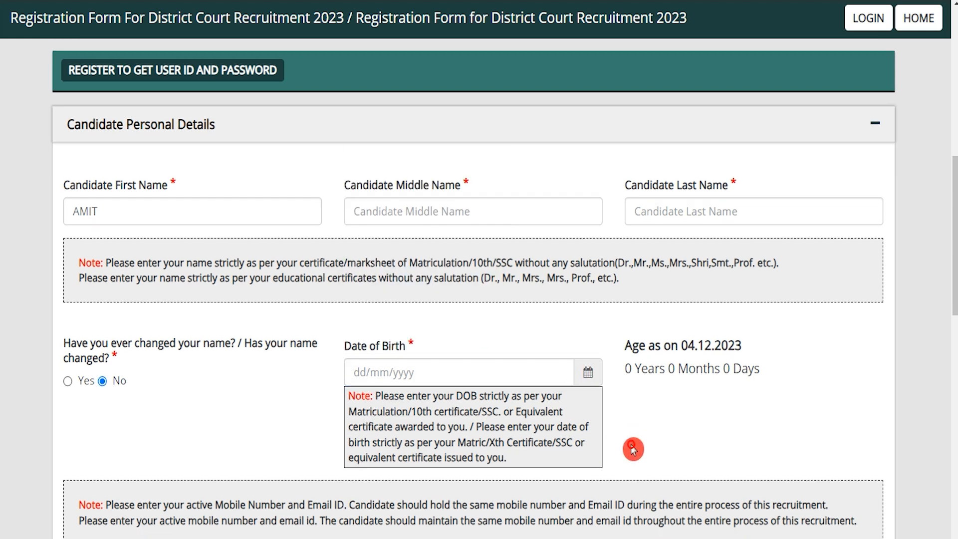
scroll(632, 429, "down", 5)
left_click(68, 321)
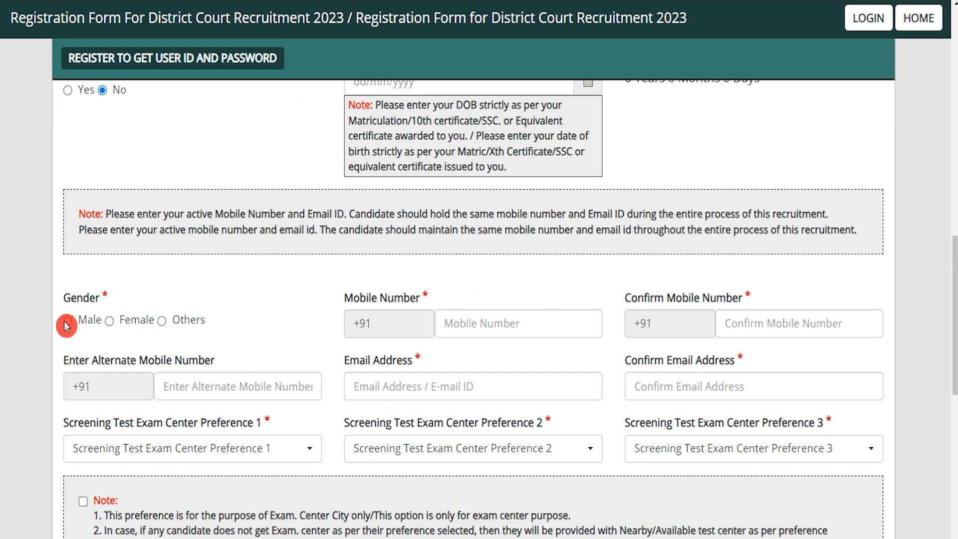
Step: Examine the mobile number, confirm mobile number and alternate mobile number fields, leaving them empty
left_click(463, 318)
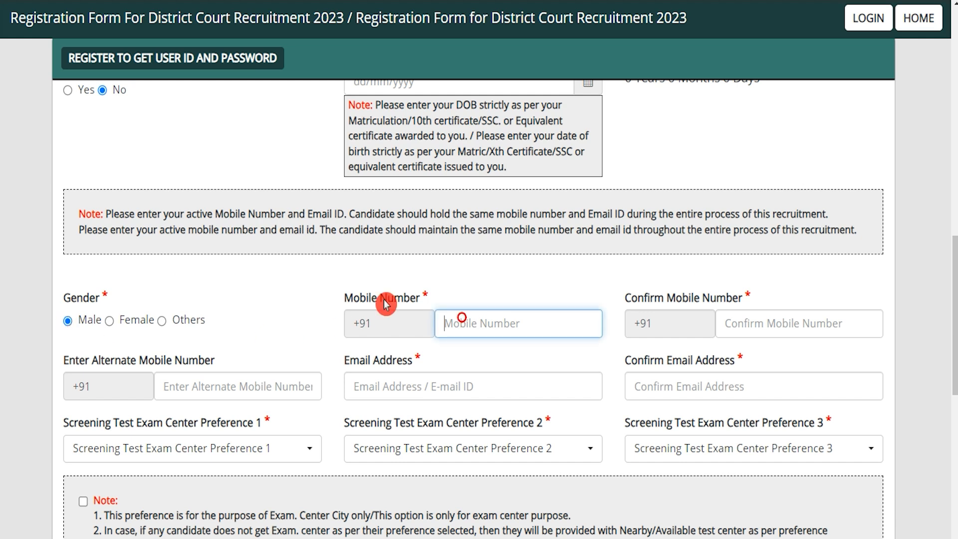
left_click_drag(360, 298, 394, 298)
left_click_drag(627, 298, 728, 302)
left_click(749, 321)
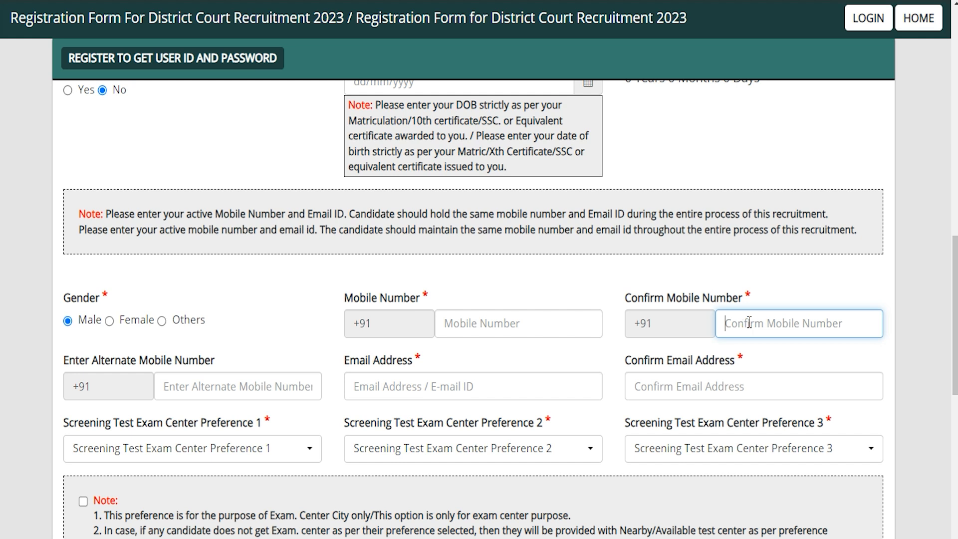
left_click_drag(80, 362, 197, 367)
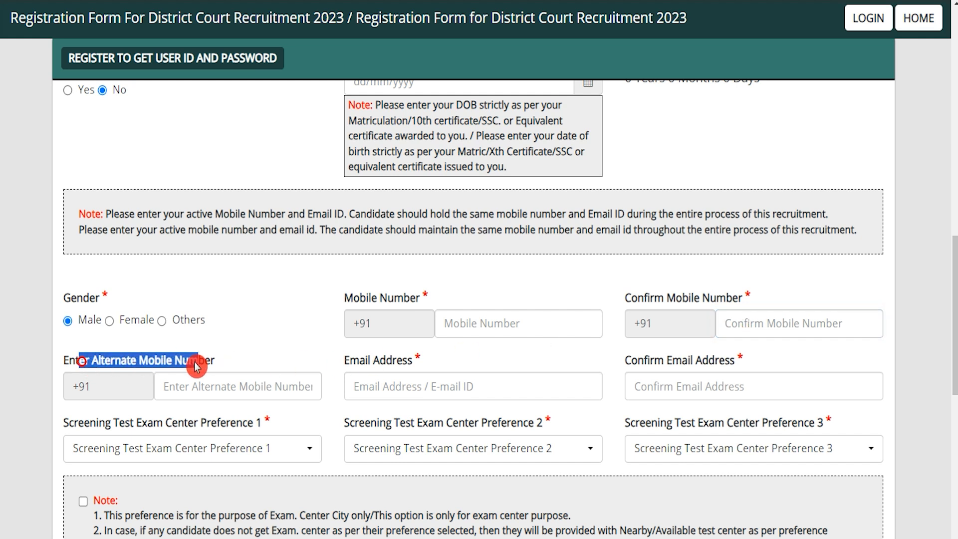
Step: Examine the alternate mobile number, email address and confirm email address fields, leaving them empty
left_click(208, 387)
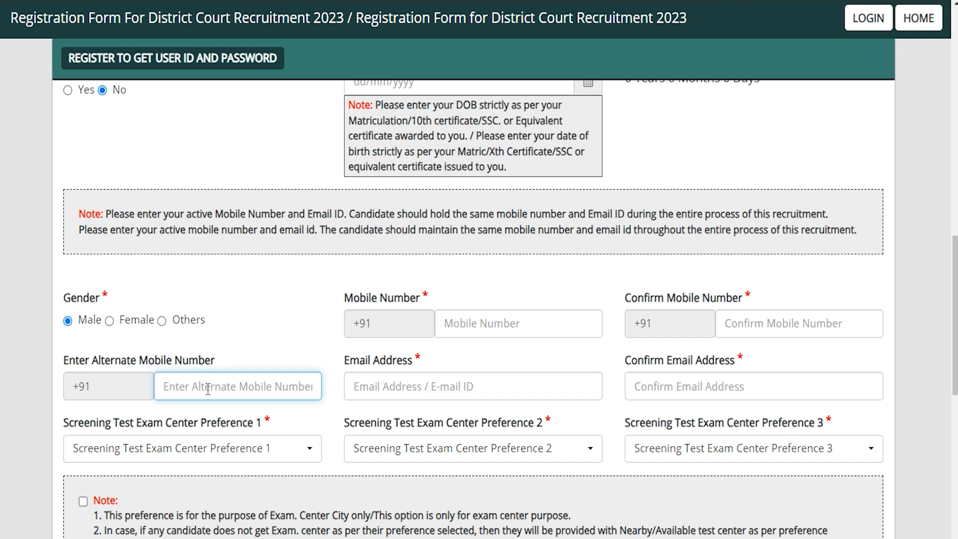
left_click_drag(365, 361, 414, 367)
left_click(400, 387)
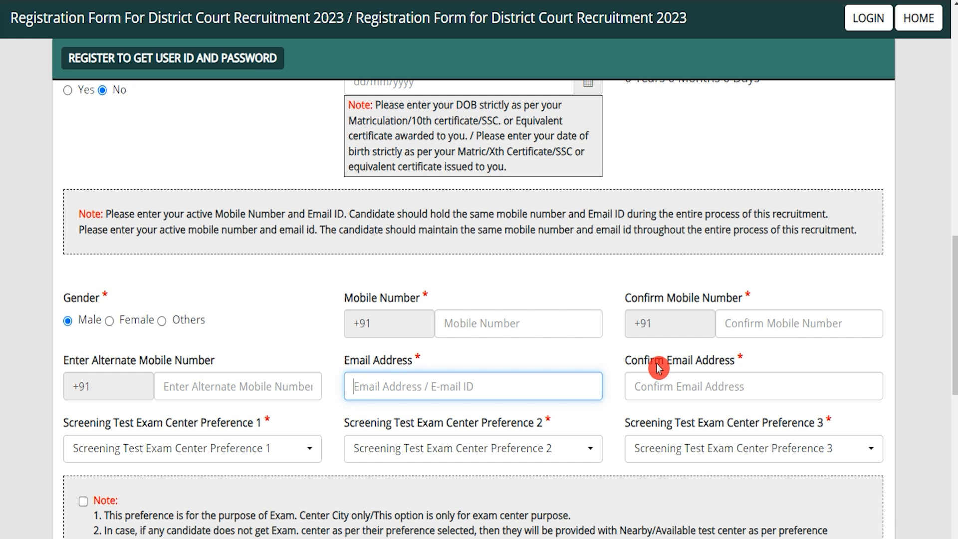
left_click_drag(644, 360, 743, 362)
left_click(664, 386)
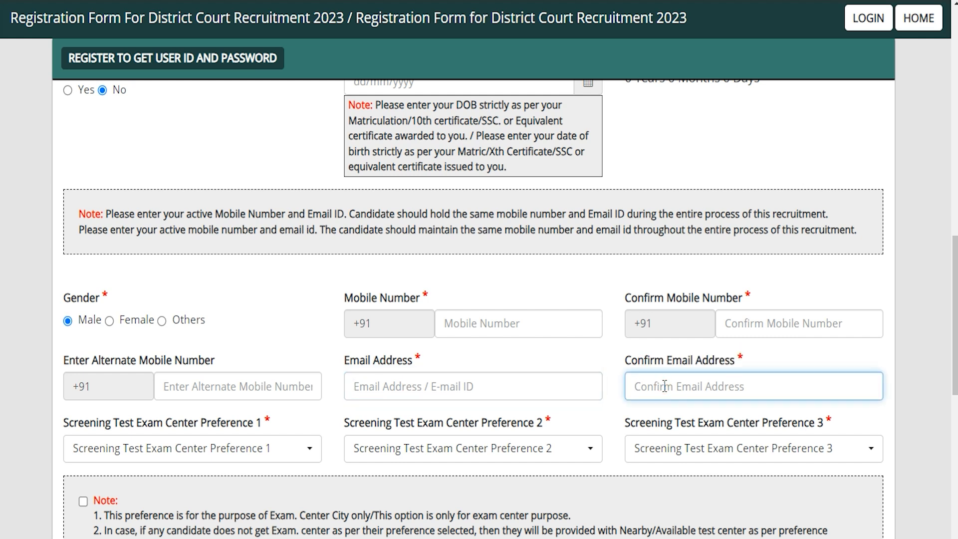
Step: Set Screening Test Exam Center Preference 1 to Ahmednagar and Preference 2 to Mumbai City
scroll(366, 429, "down", 2)
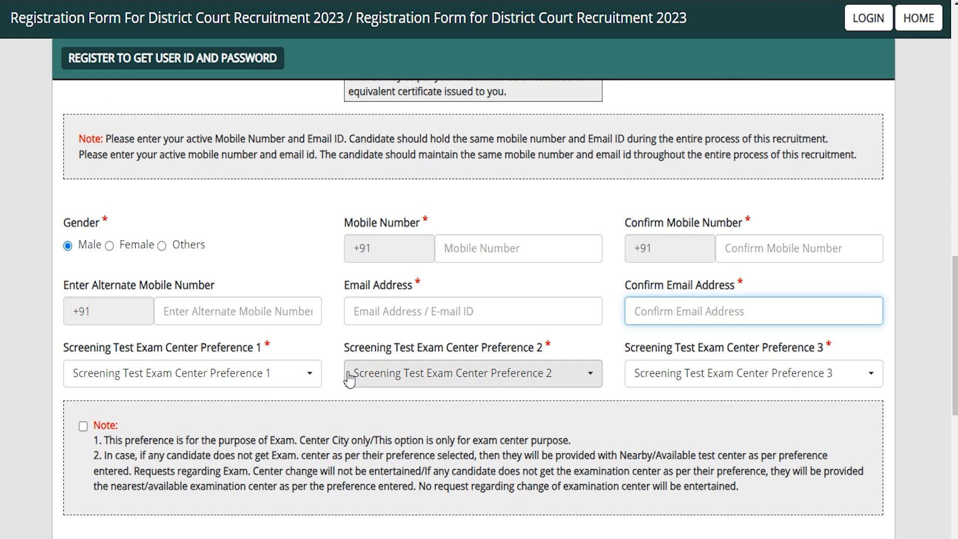
left_click(197, 383)
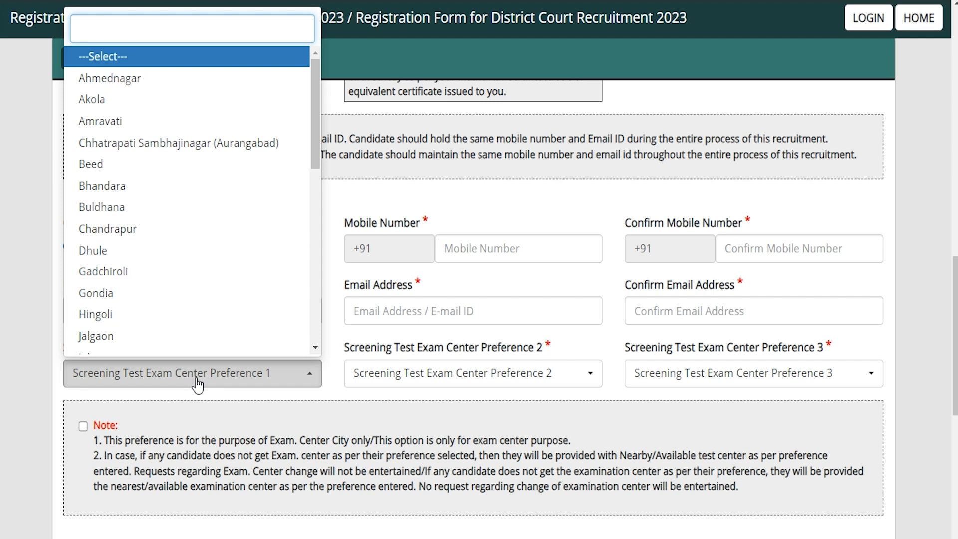
left_click(133, 82)
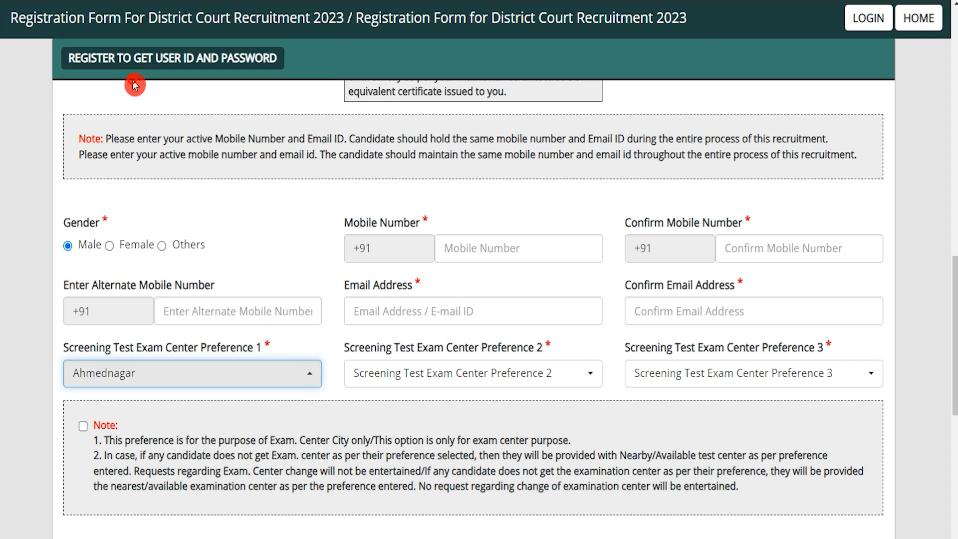
left_click(404, 373)
left_click(395, 232)
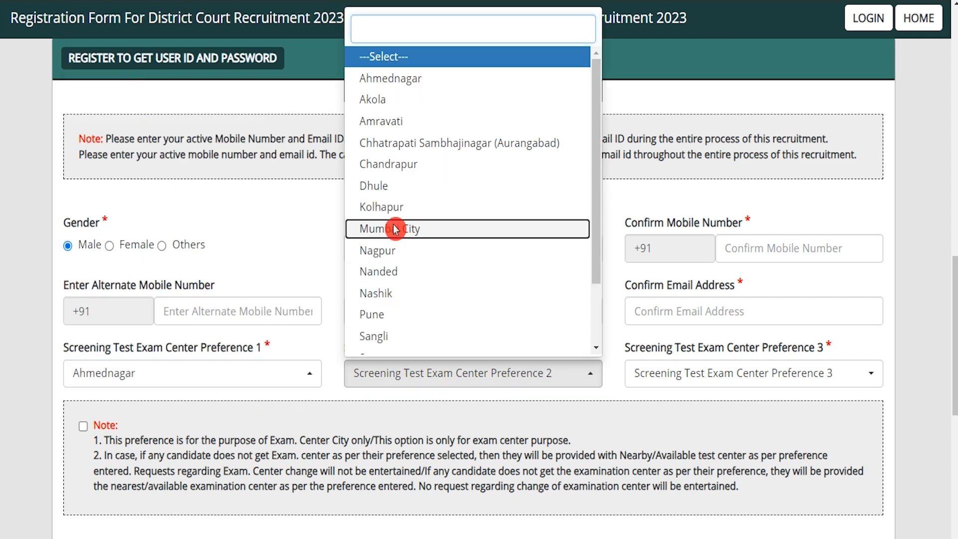
Step: Try to set Screening Test Exam Center Preference 3 to Mumbai City, and dismiss the alert
left_click(662, 372)
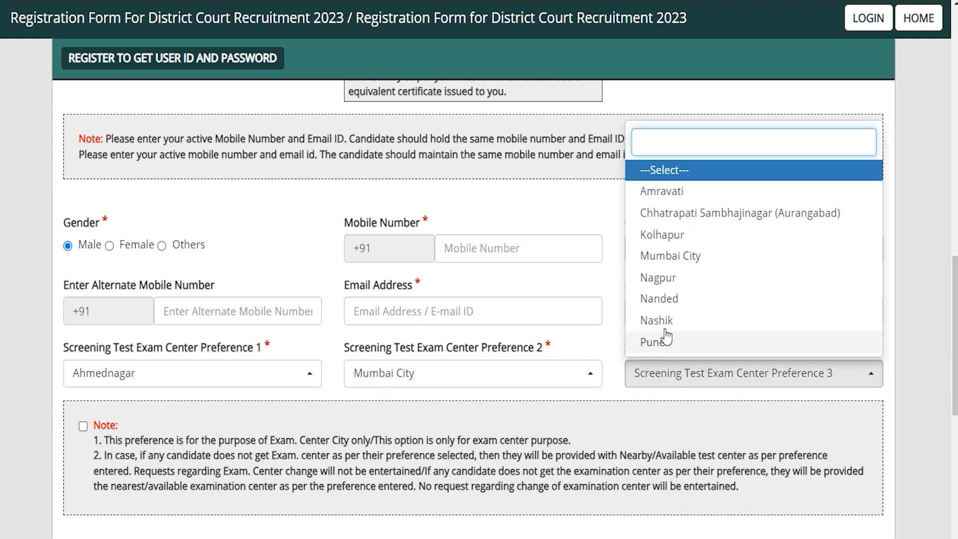
left_click(671, 254)
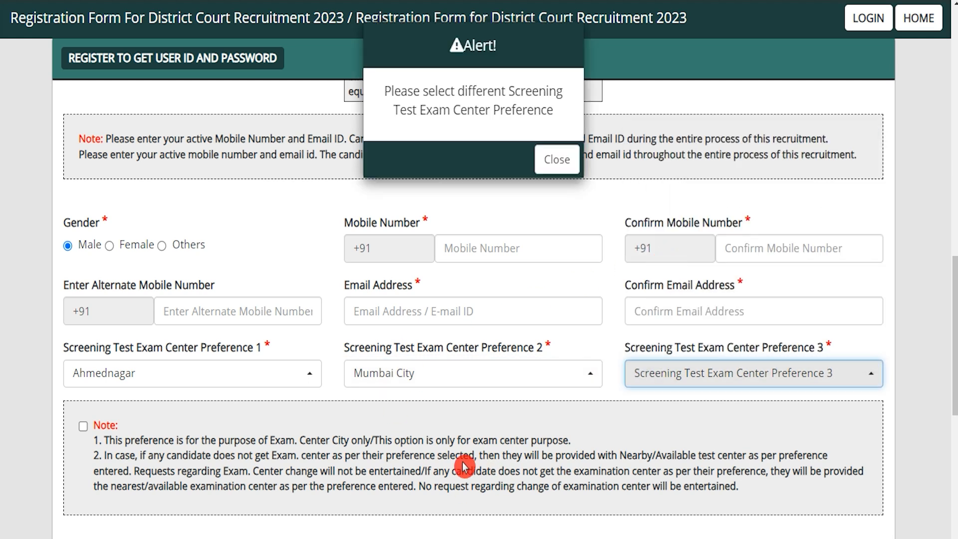
left_click(559, 160)
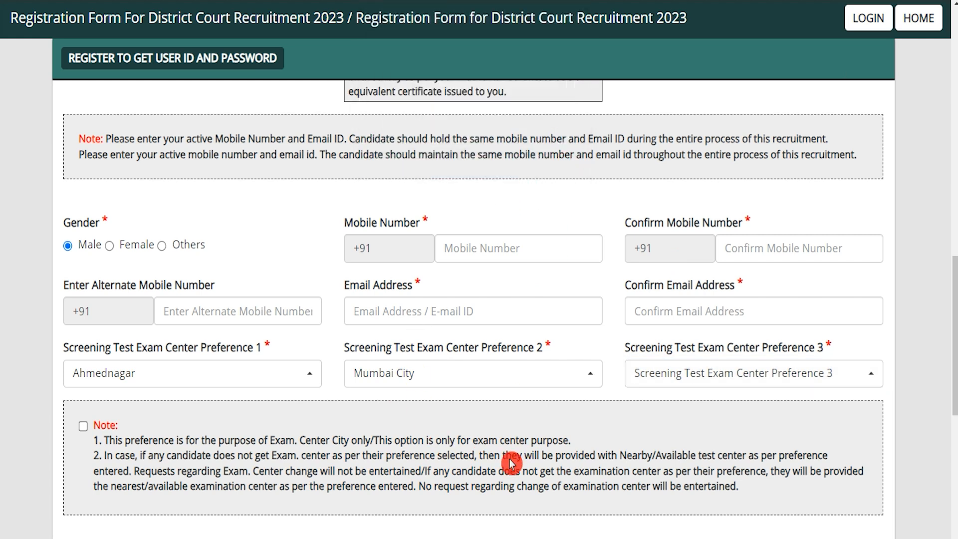
Step: Accept the note about exam center preferences below the screening test center choices
scroll(549, 456, "down", 3)
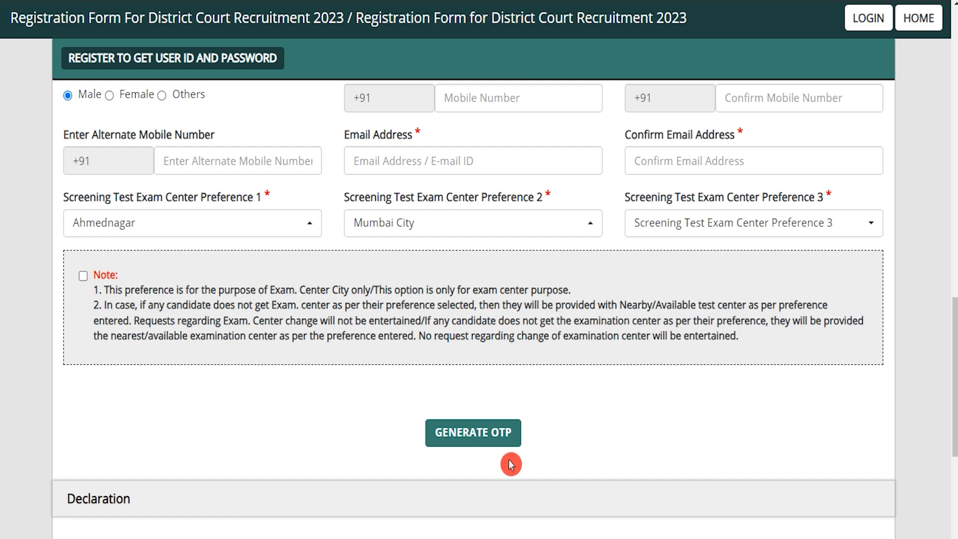
left_click(84, 276)
scroll(244, 397, "down", 4)
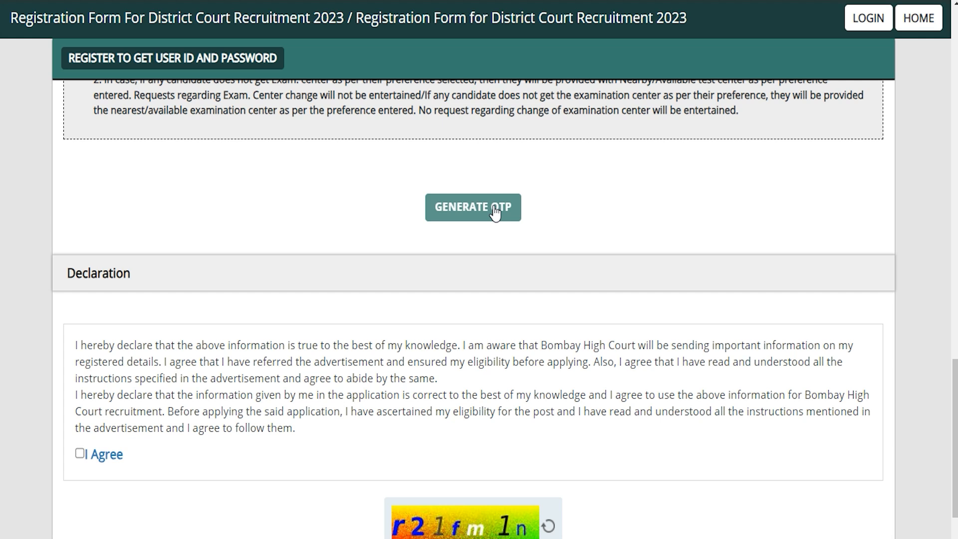
Step: Review the declaration text and agree to the declaration
scroll(319, 312, "down", 3)
left_click_drag(80, 123, 148, 123)
left_click_drag(153, 227, 209, 245)
left_click(79, 303)
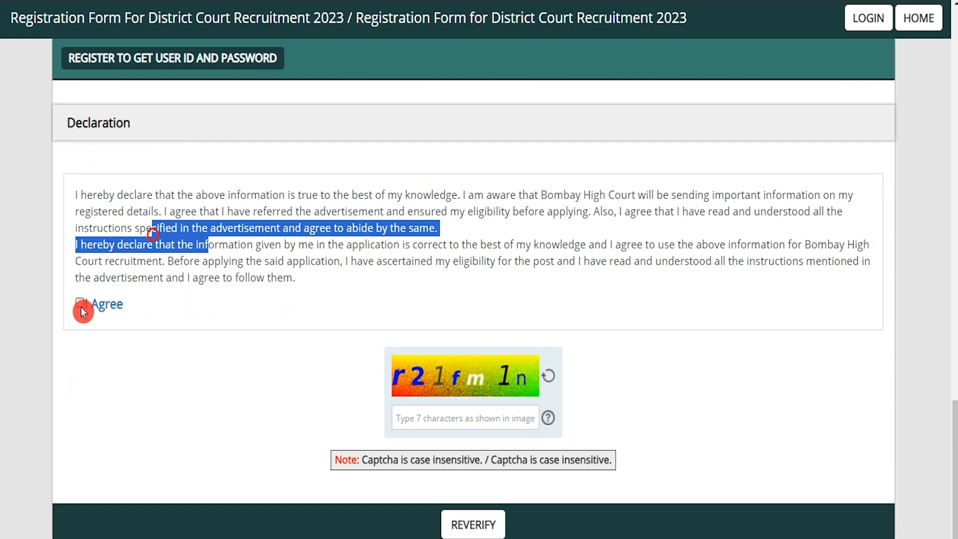
Step: Look at the captcha field, reverify the entered candidate details and submit the registration
left_click(434, 411)
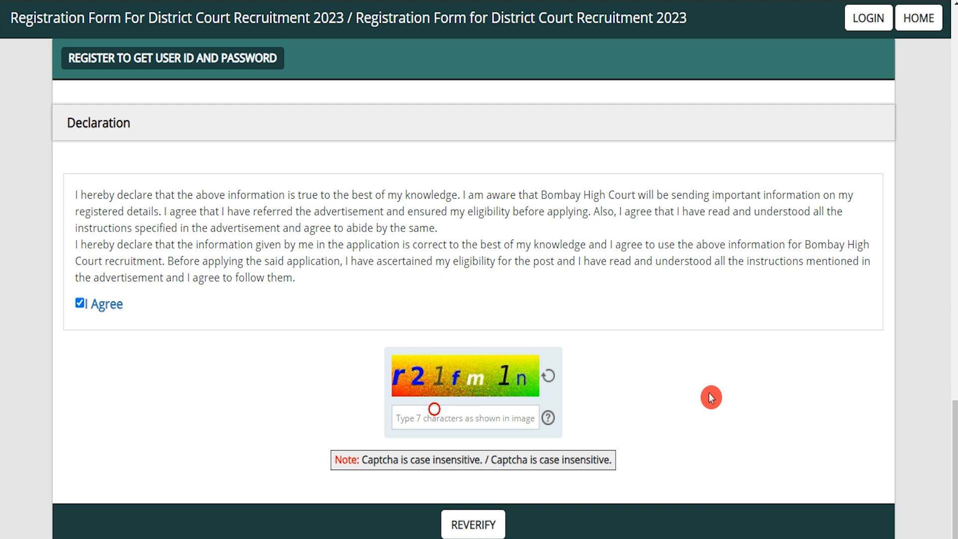
scroll(718, 397, "down", 1)
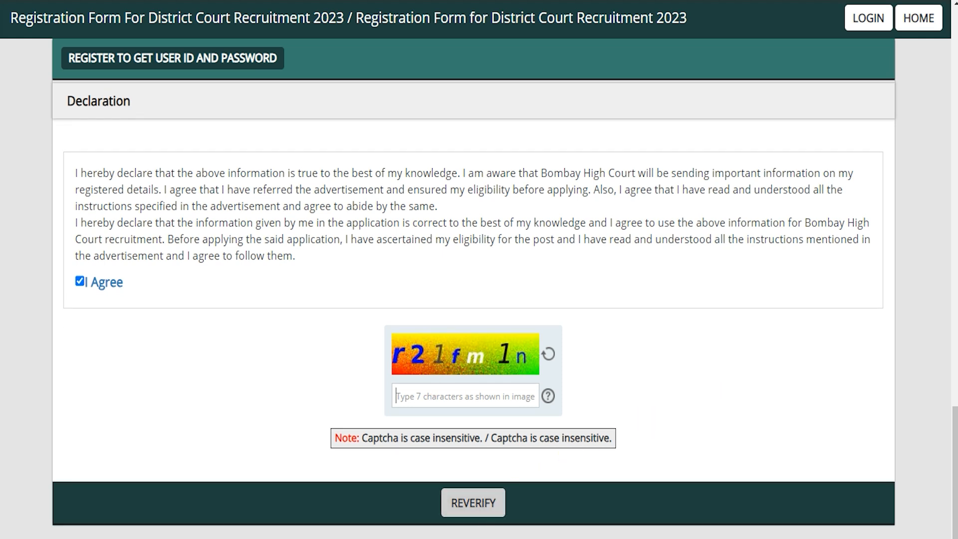
left_click(474, 502)
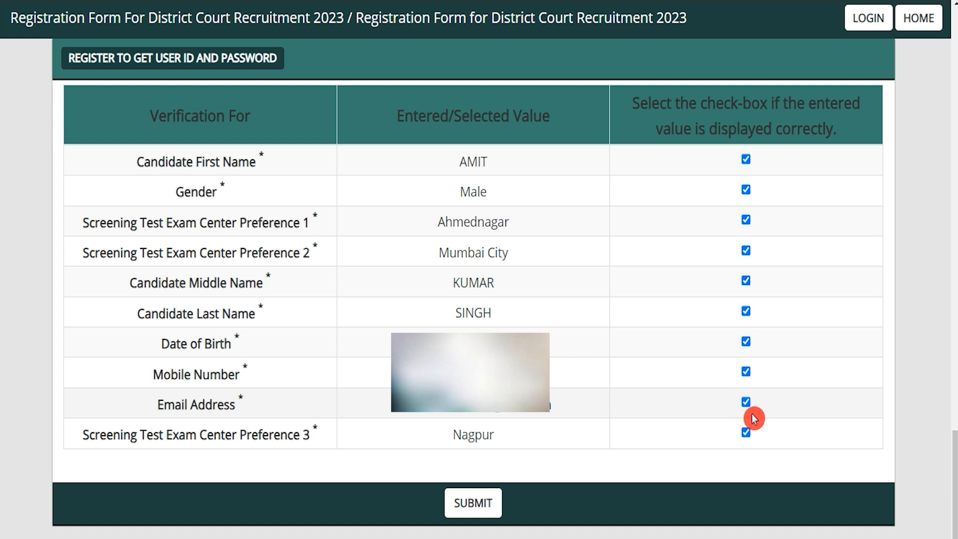
left_click(470, 504)
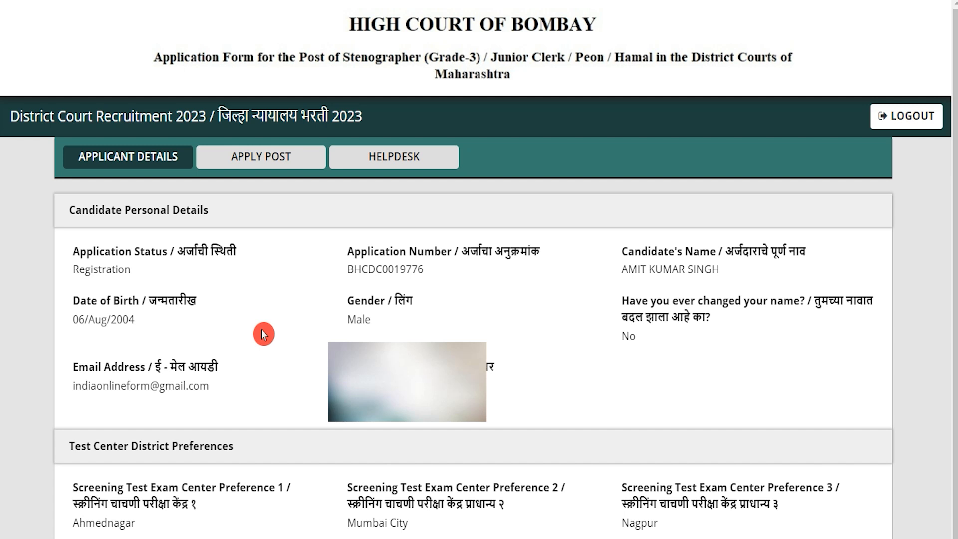
Step: Start a new post application from the applicant account and choose Junior Clerk as the post
left_click(277, 168)
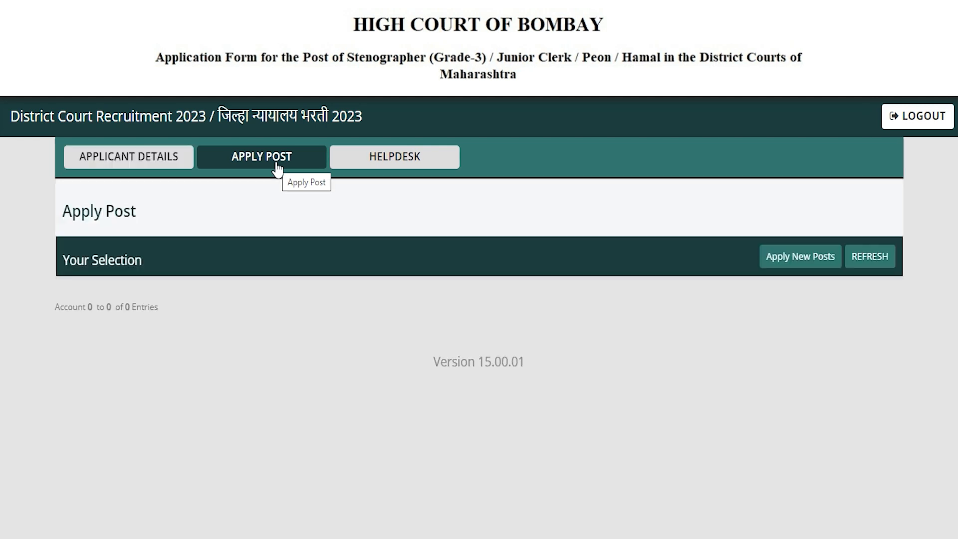
left_click(802, 264)
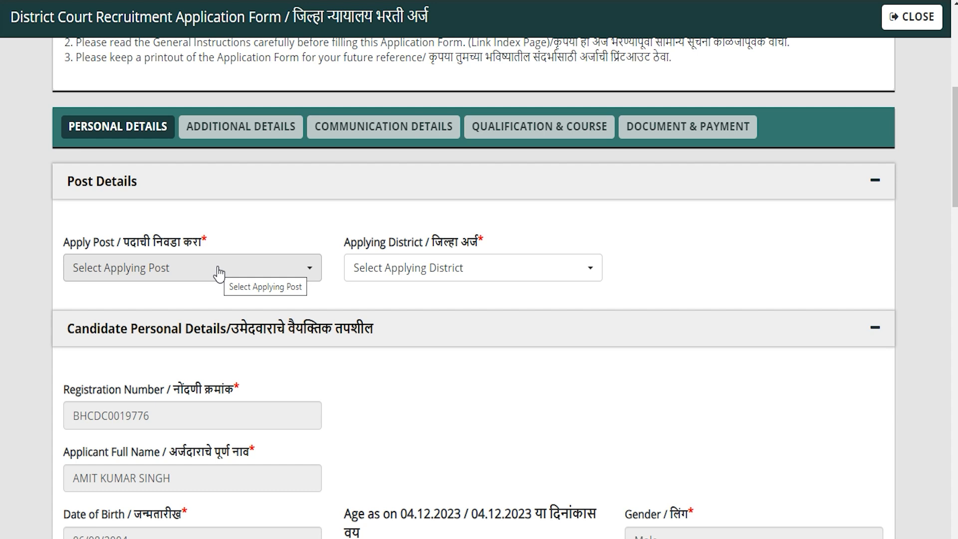
left_click(218, 273)
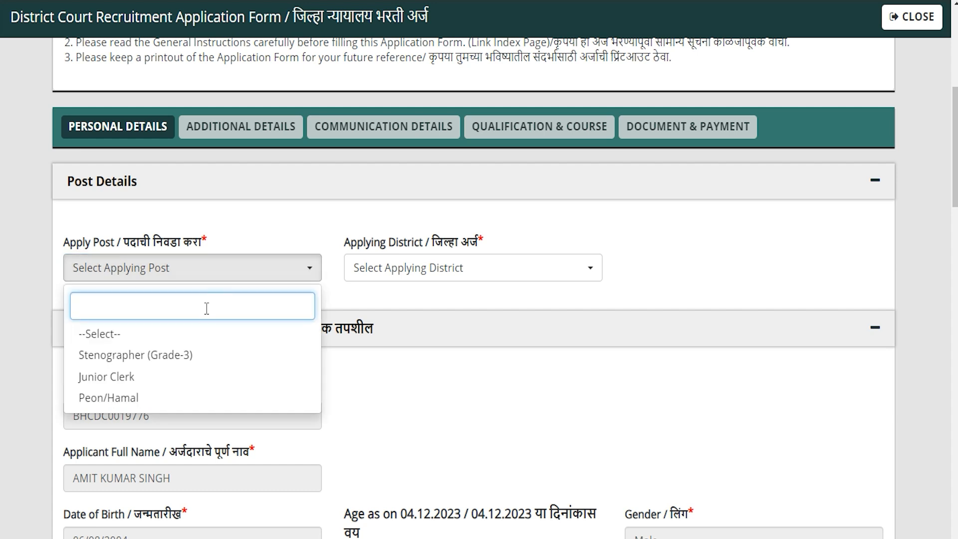
left_click(120, 379)
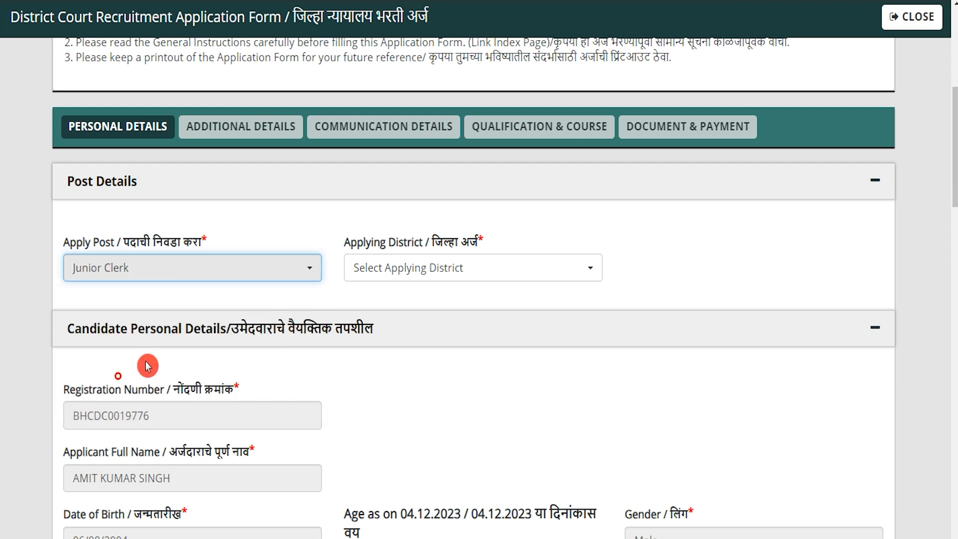
Step: Set the applying district to Ahmednagar in the Post Details section
left_click(455, 273)
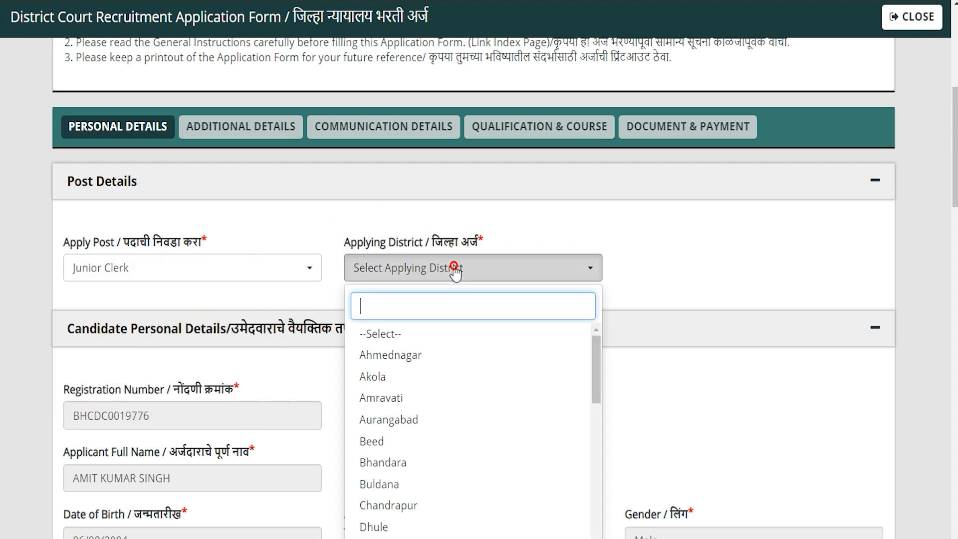
left_click(399, 365)
left_click(280, 381)
Step: Enter the mother's name and the father's name in the Candidate Personal Details section
scroll(284, 375, "down", 3)
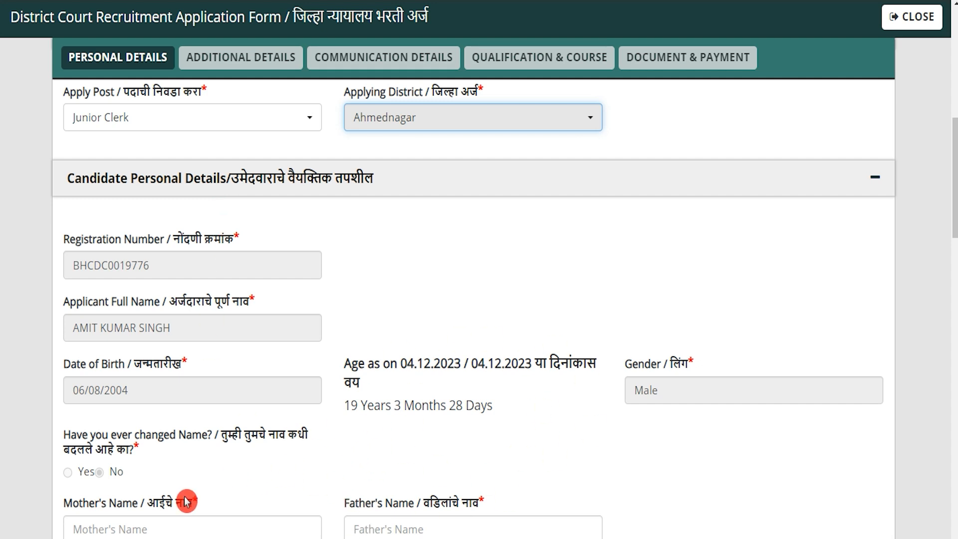
left_click(143, 526)
type("REENA")
key("Tab")
type("RAKESH")
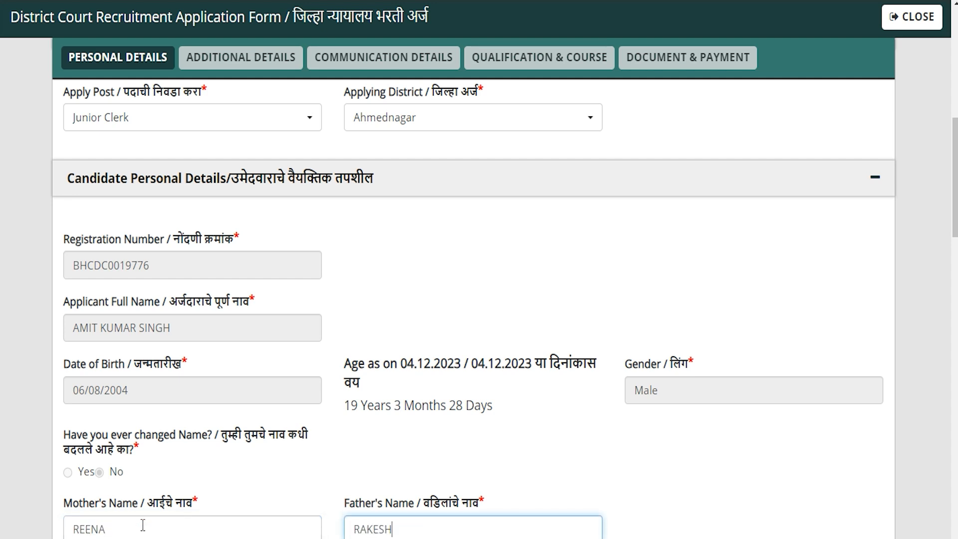
left_click(341, 502)
Step: Set the candidate's marital status to Unmarried and the nationality to Indian
scroll(341, 449, "down", 10)
left_click(212, 100)
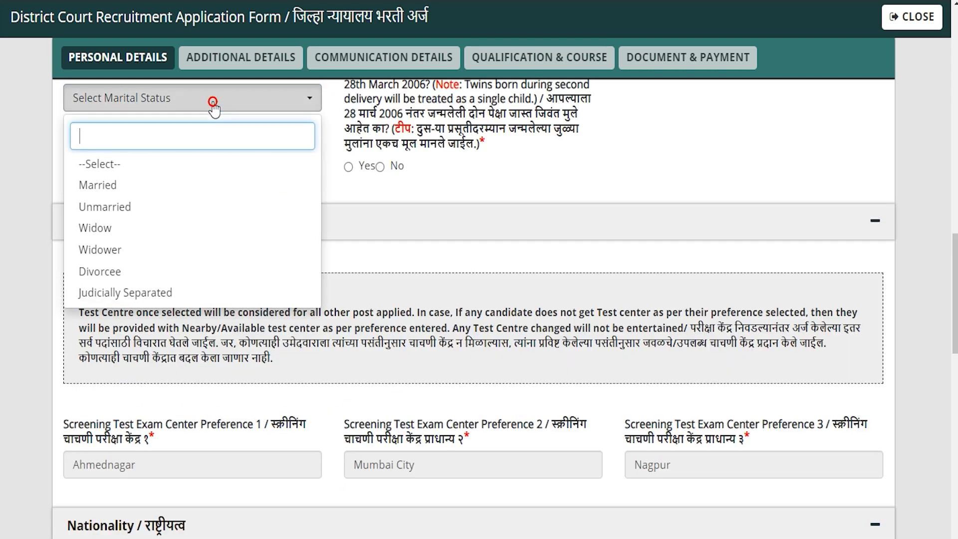
left_click(124, 207)
left_click(399, 323)
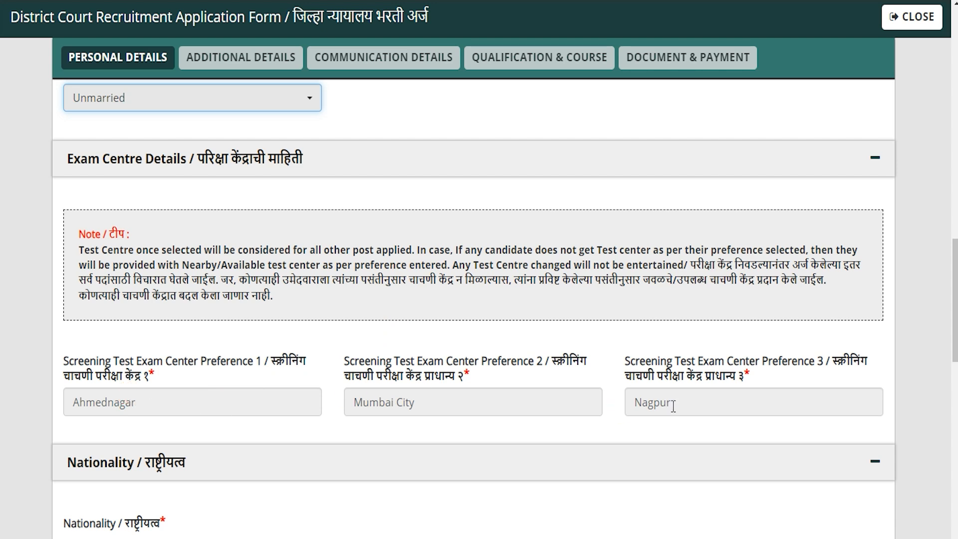
scroll(623, 399, "down", 5)
left_click(68, 321)
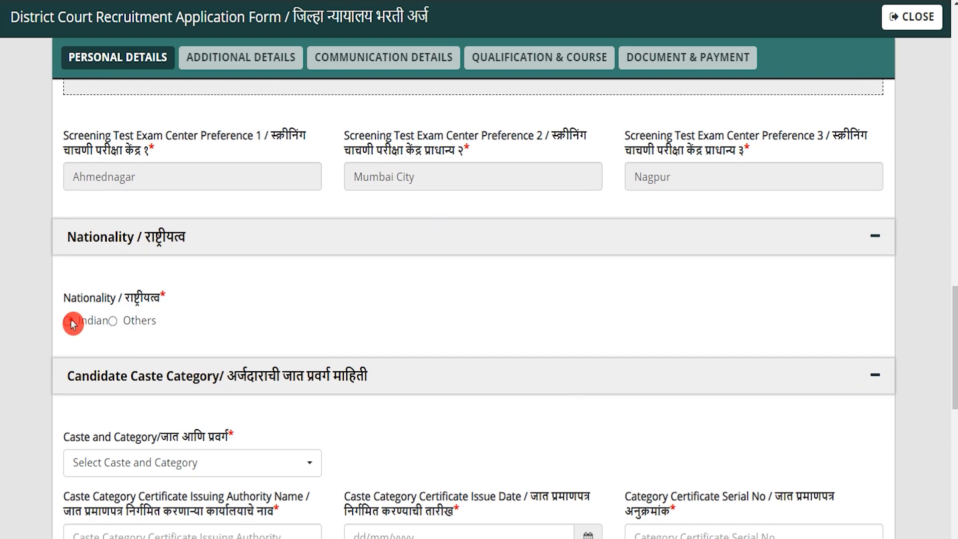
Step: Set the caste category to Schedule Cast (SC) and enter Patwari as the certificate issuing authority
scroll(195, 337, "down", 3)
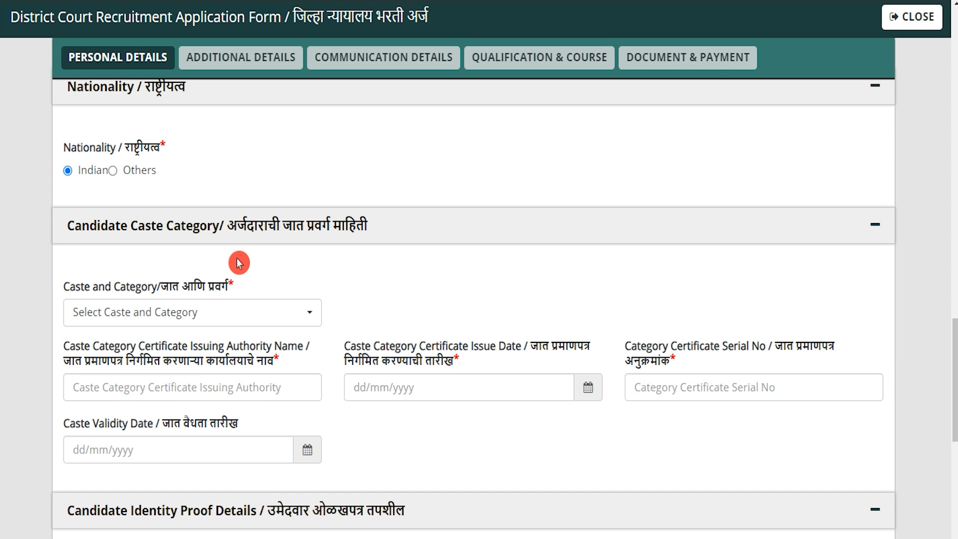
scroll(175, 287, "down", 2)
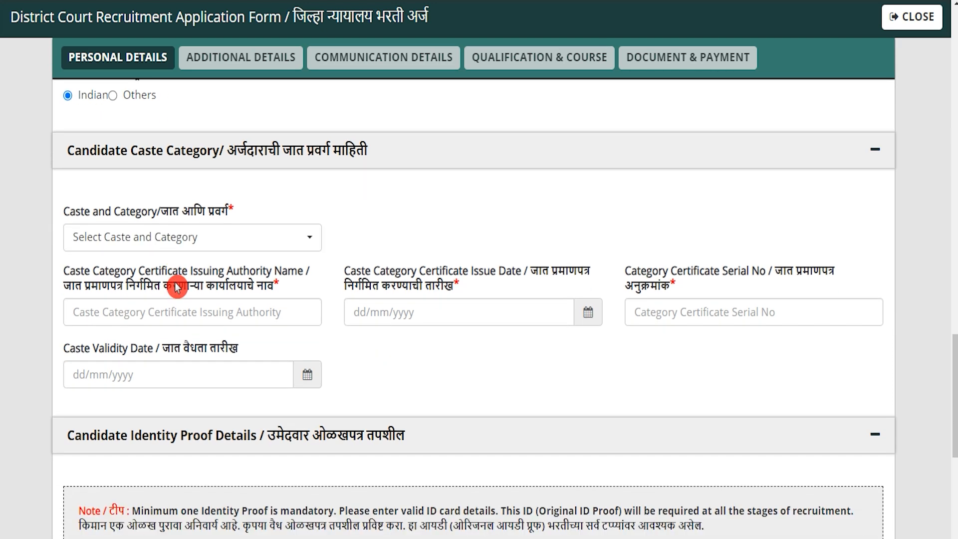
left_click(155, 245)
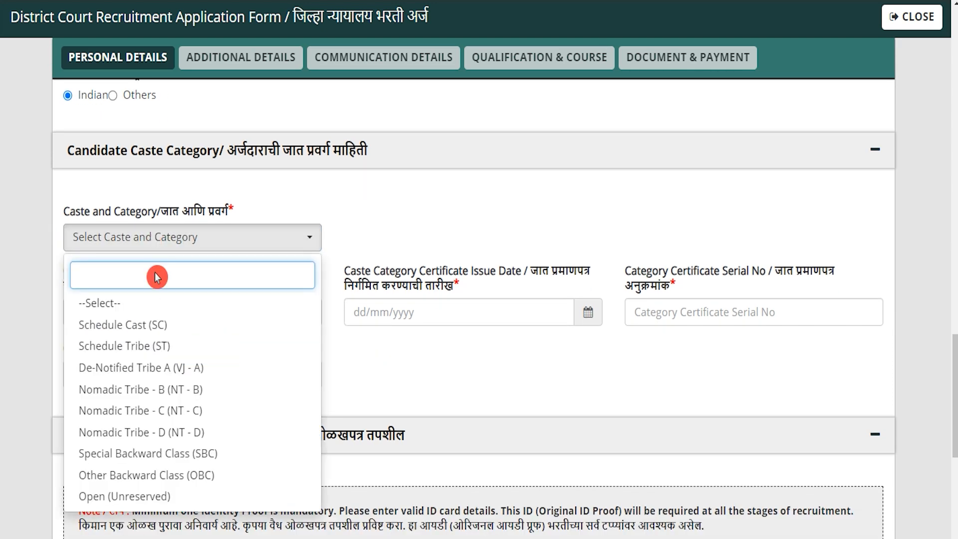
left_click(149, 324)
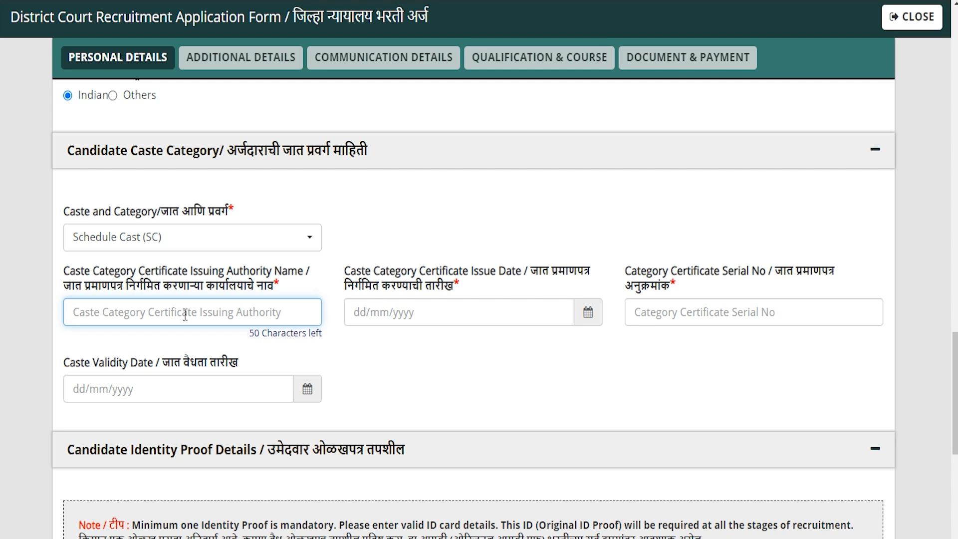
type("Patwari")
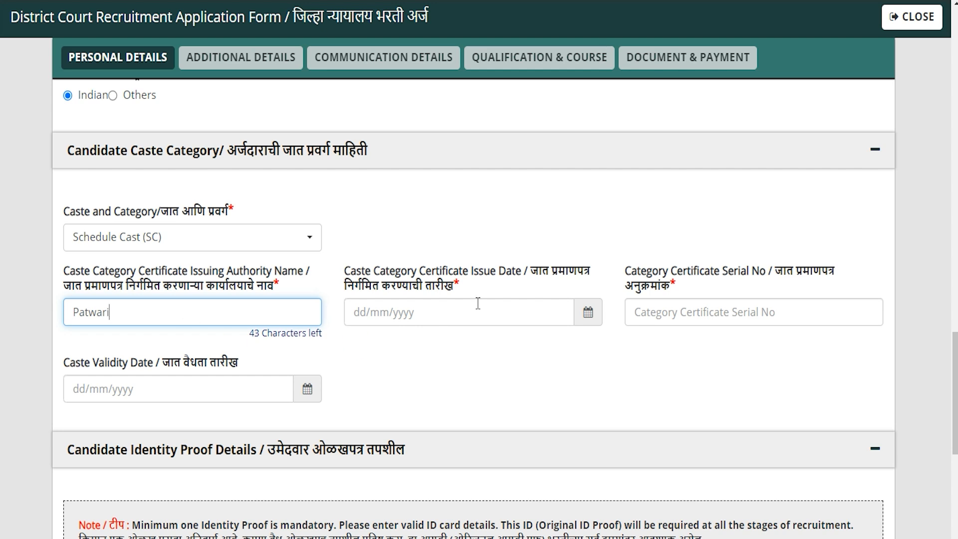
Step: Look at the caste certificate issue date calendar without picking a date, and go to the certificate serial number field
left_click(588, 314)
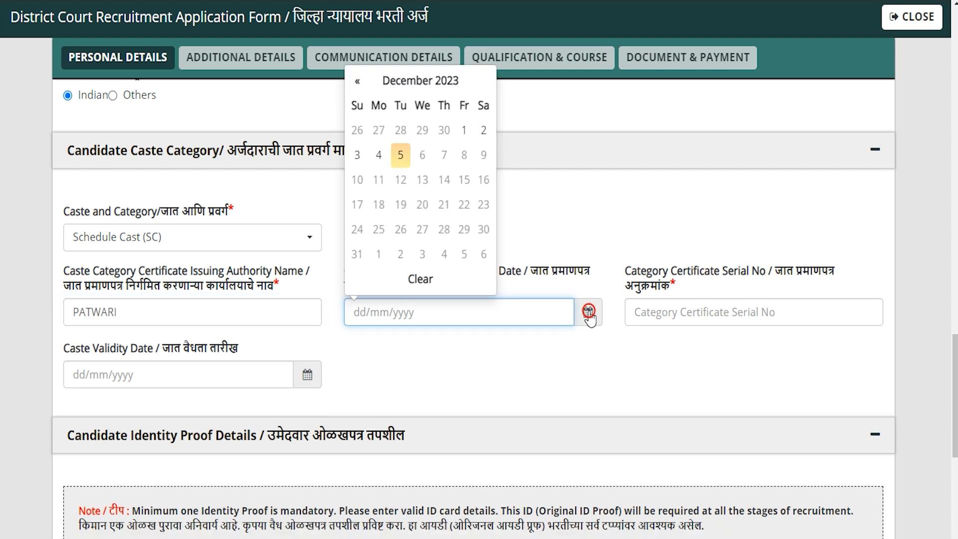
left_click(564, 360)
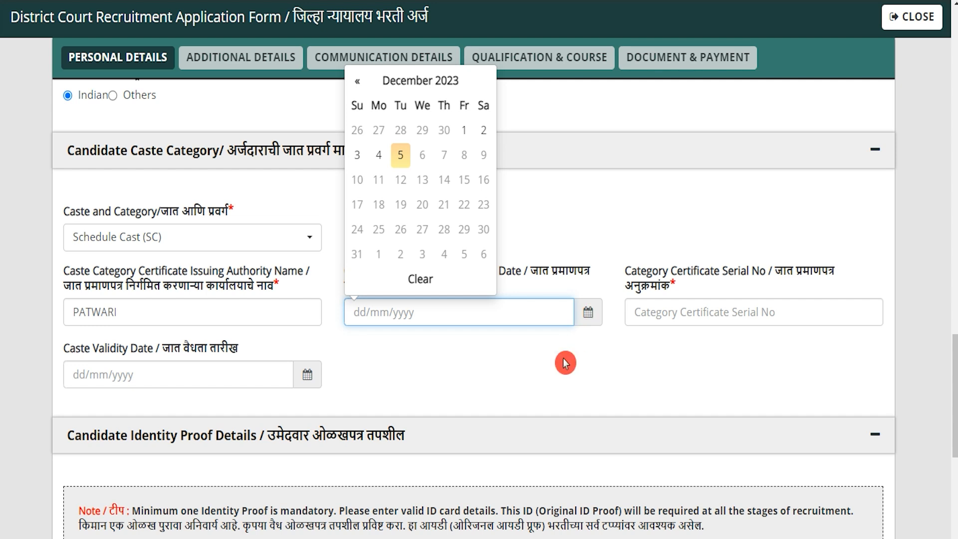
left_click(709, 309)
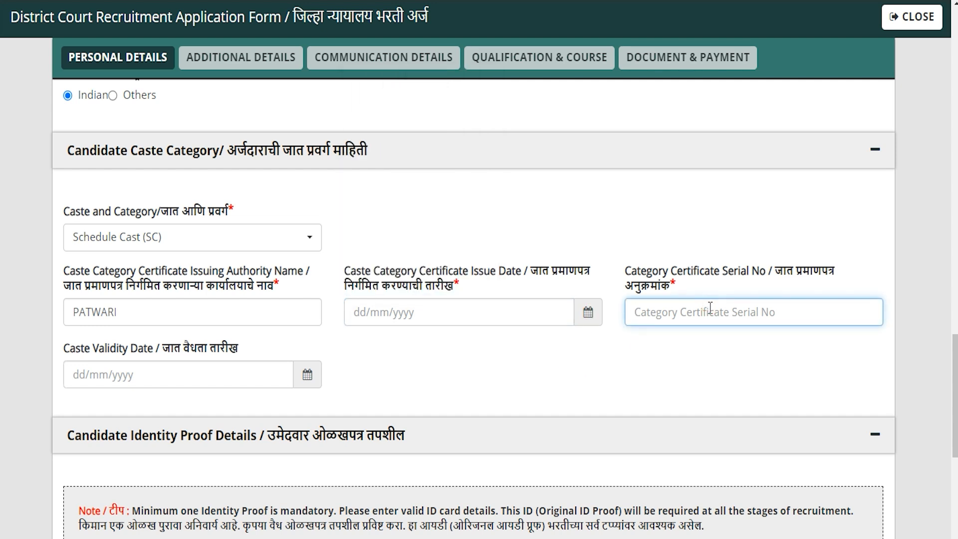
Step: Look at the caste validity date calendar without picking a date
left_click(158, 376)
left_click(307, 377)
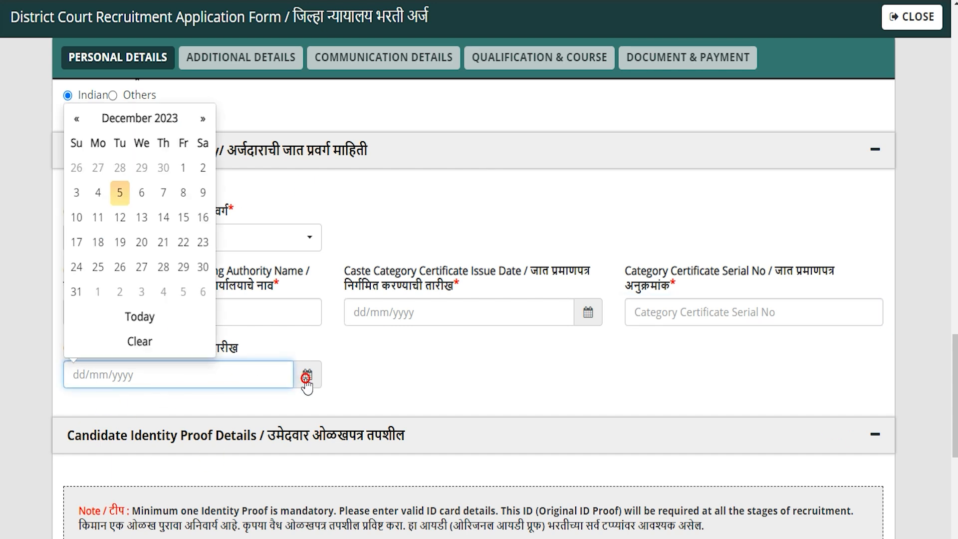
left_click(396, 381)
Step: Check the Pan Card number and name fields in the identity proof section, and answer No to having a Pan Card
scroll(396, 382, "down", 7)
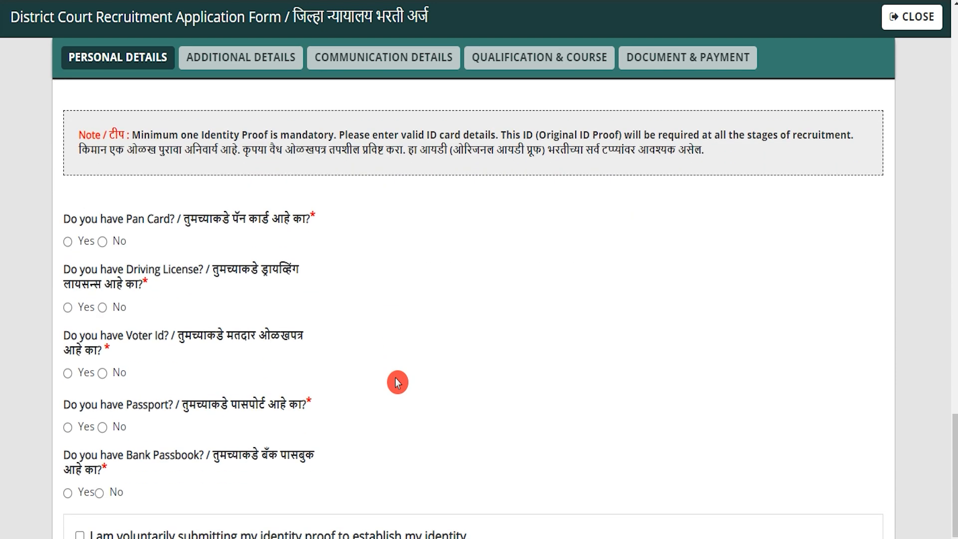
left_click_drag(79, 220, 119, 220)
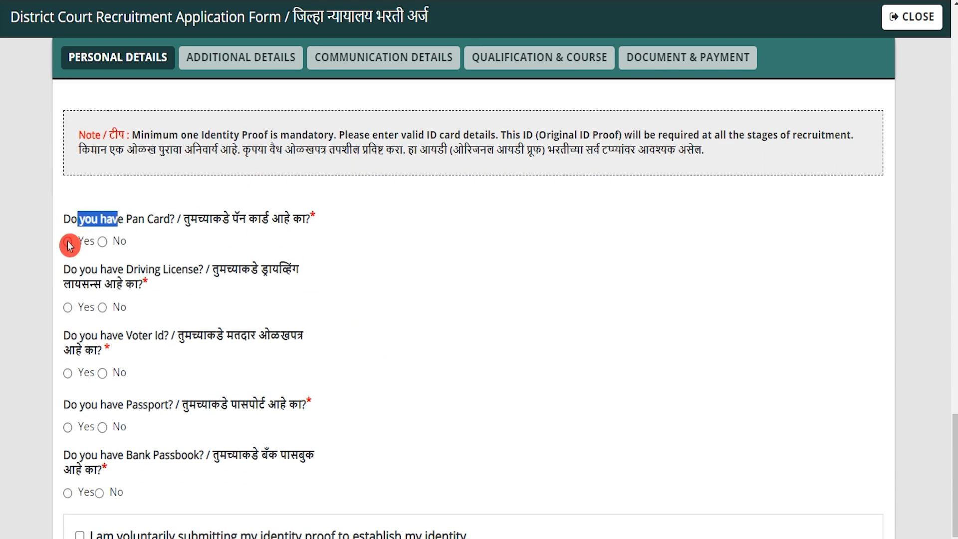
left_click(68, 243)
left_click(435, 249)
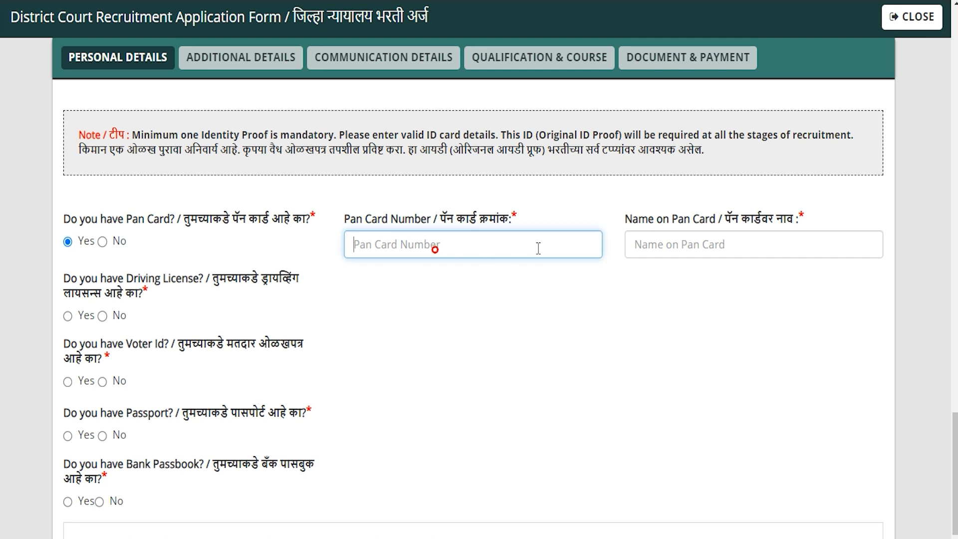
left_click(665, 247)
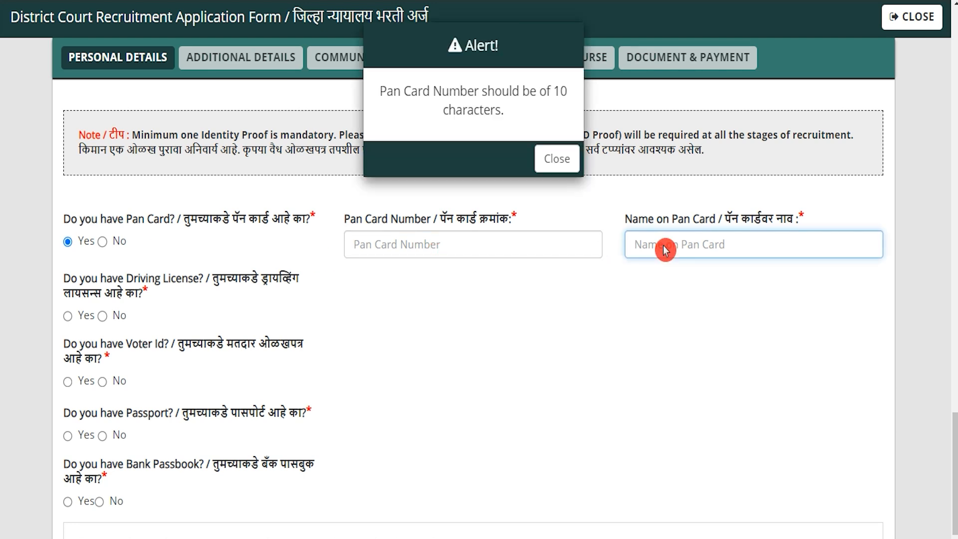
left_click(559, 157)
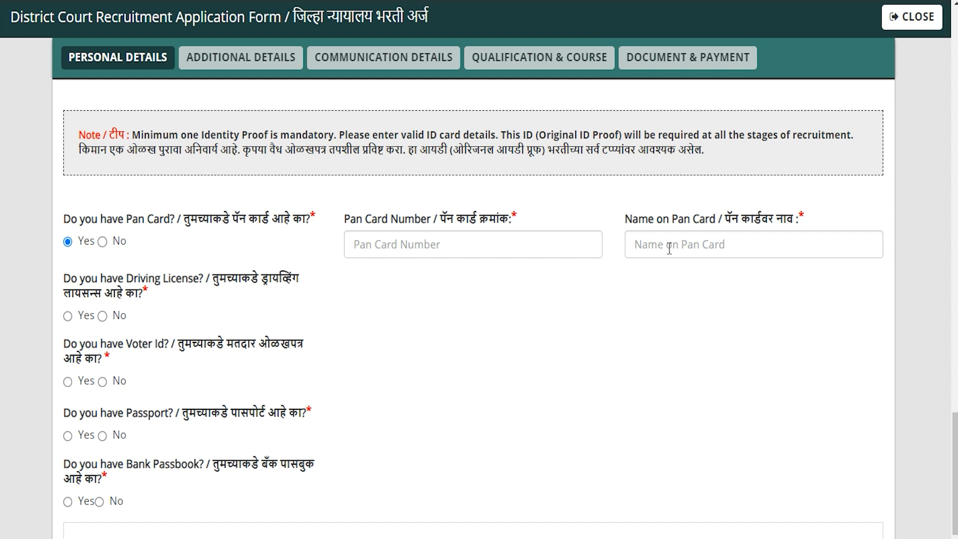
left_click(102, 241)
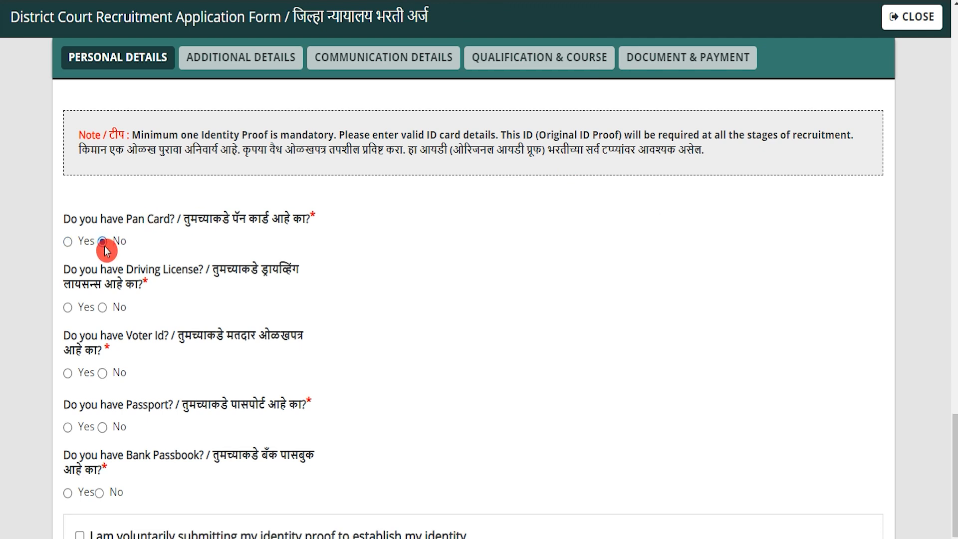
Step: Preview the driving license and voter ID detail fields, and answer No to having either document
left_click_drag(71, 272, 193, 272)
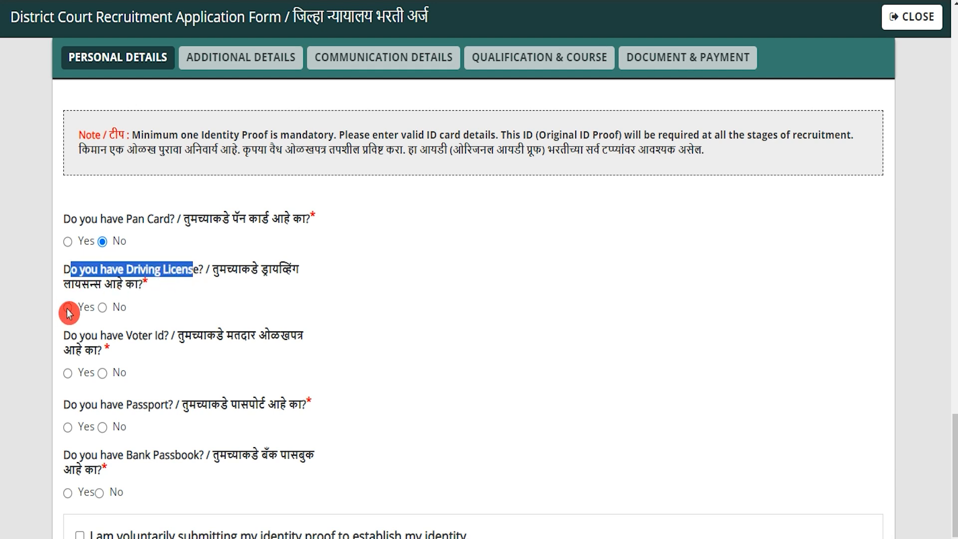
left_click(61, 314)
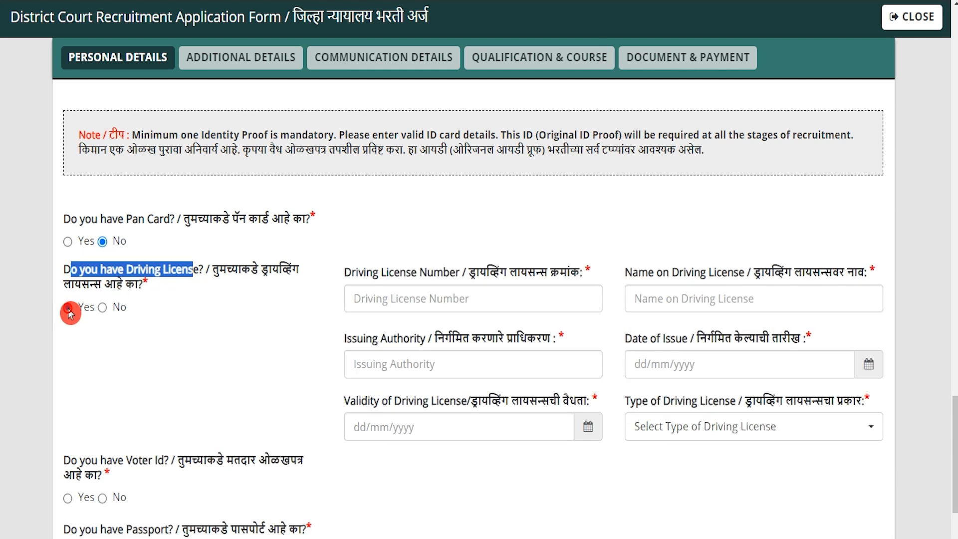
left_click(103, 307)
scroll(158, 342, "down", 2)
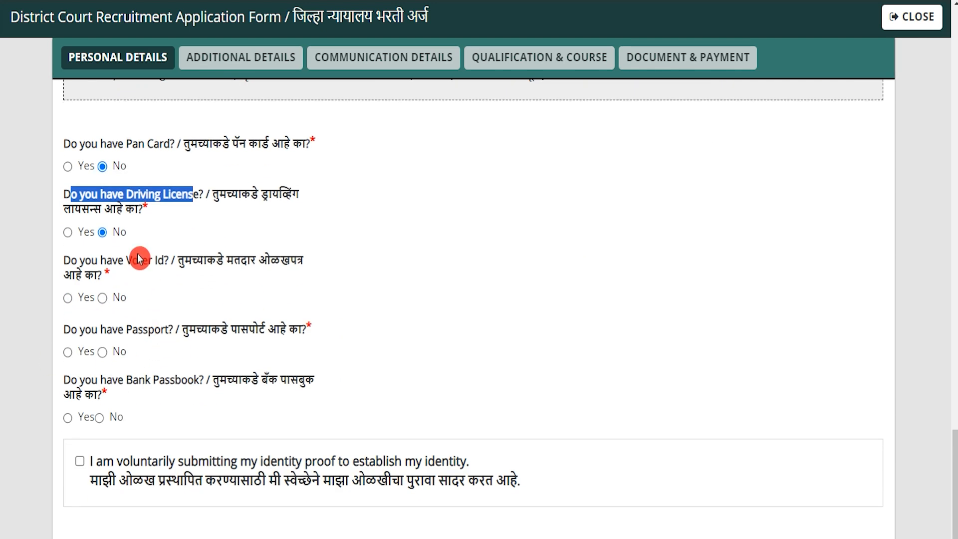
left_click_drag(79, 261, 158, 262)
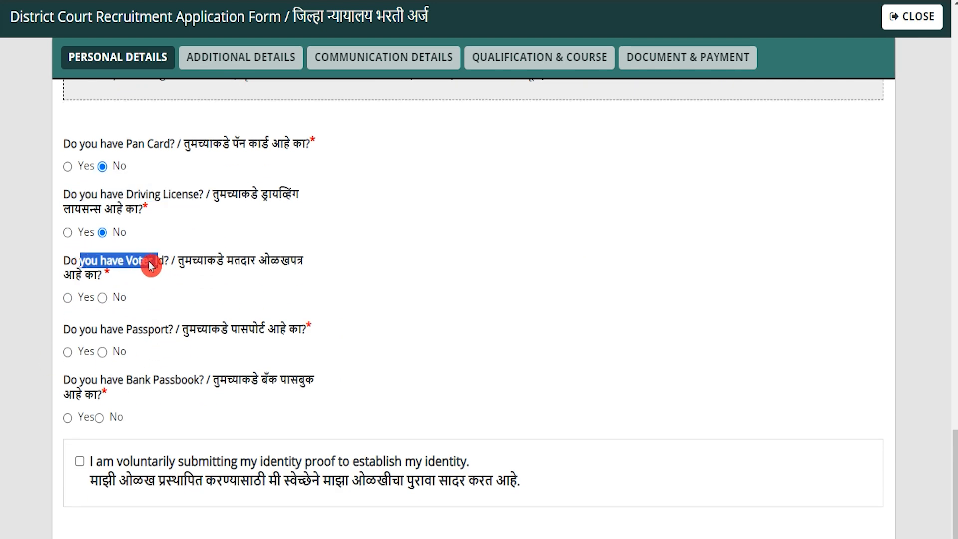
left_click(68, 298)
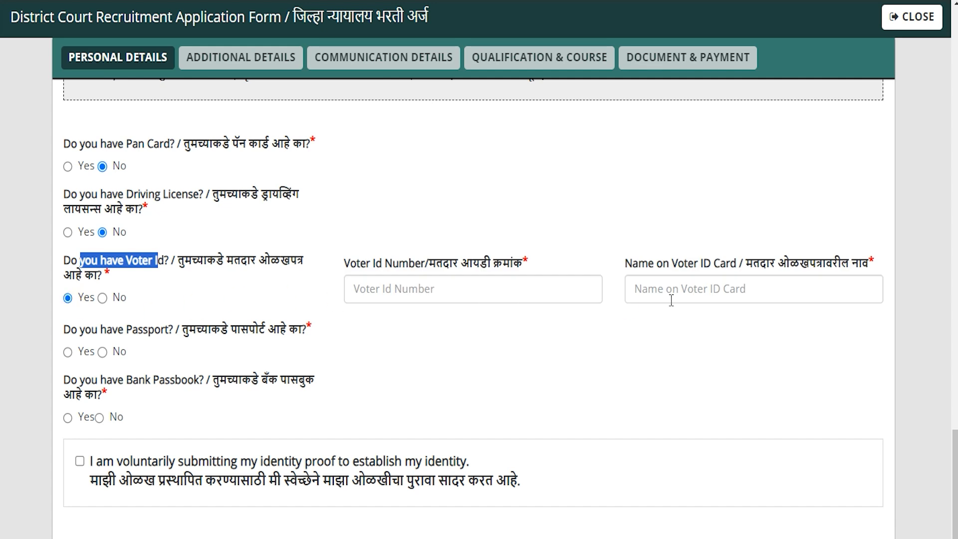
left_click(102, 298)
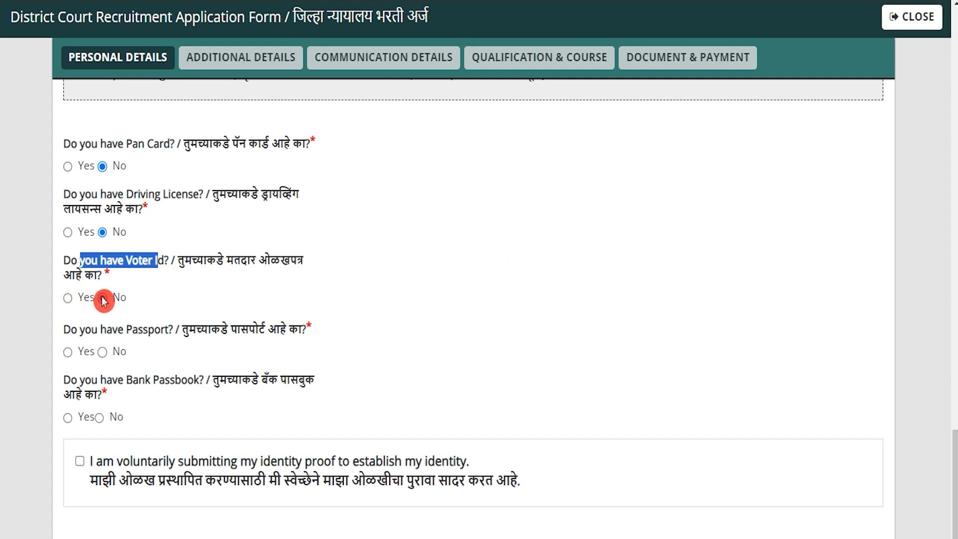
Step: Preview the passport and bank passbook detail fields, and answer No to having either document
left_click_drag(78, 330, 160, 330)
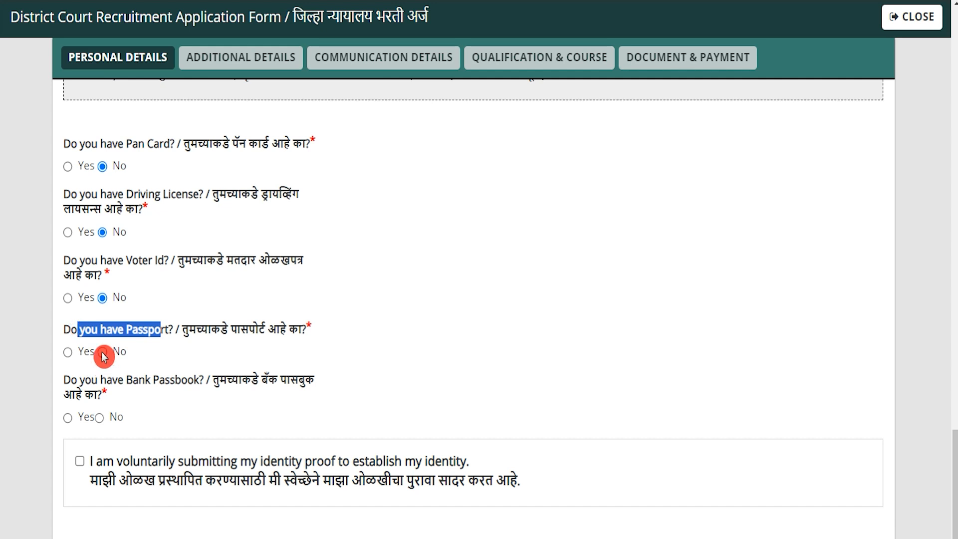
left_click(69, 355)
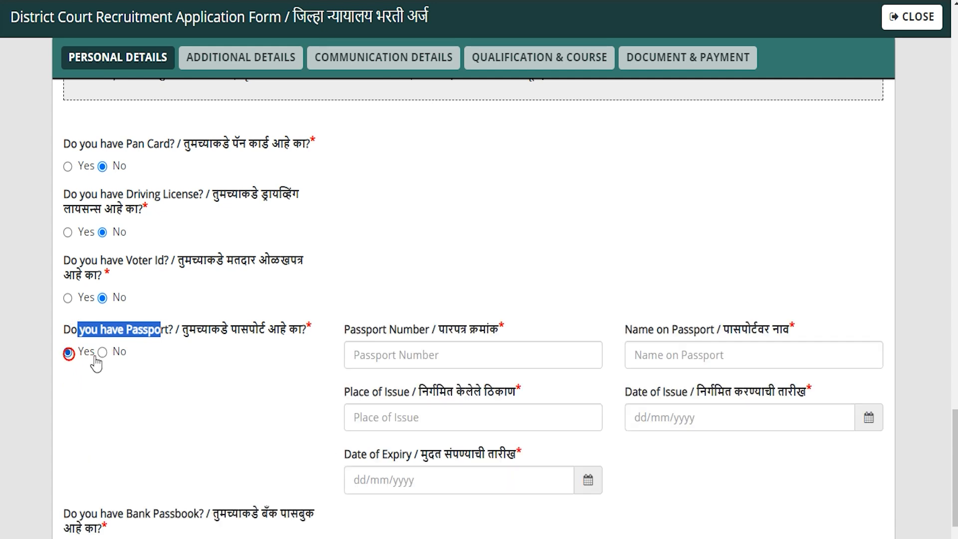
left_click(103, 353)
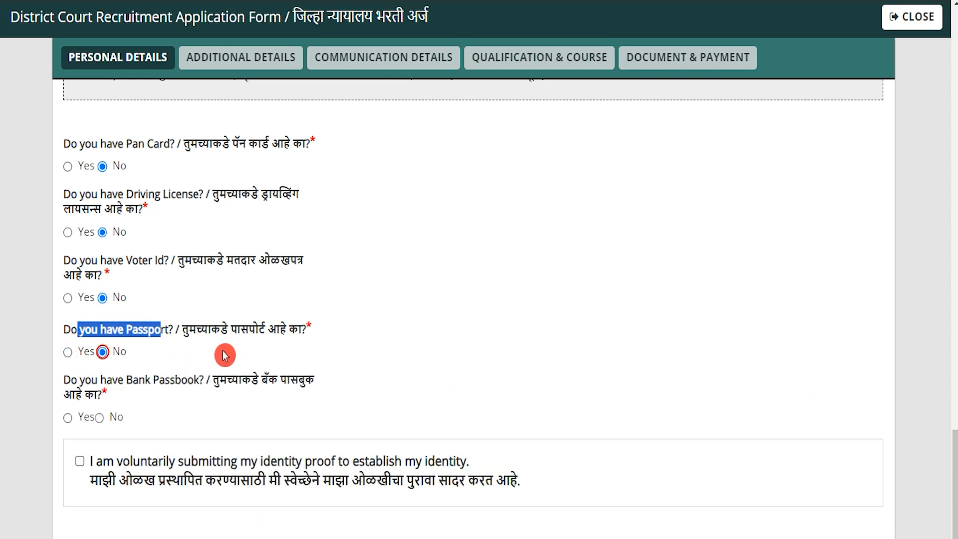
left_click_drag(70, 380, 188, 379)
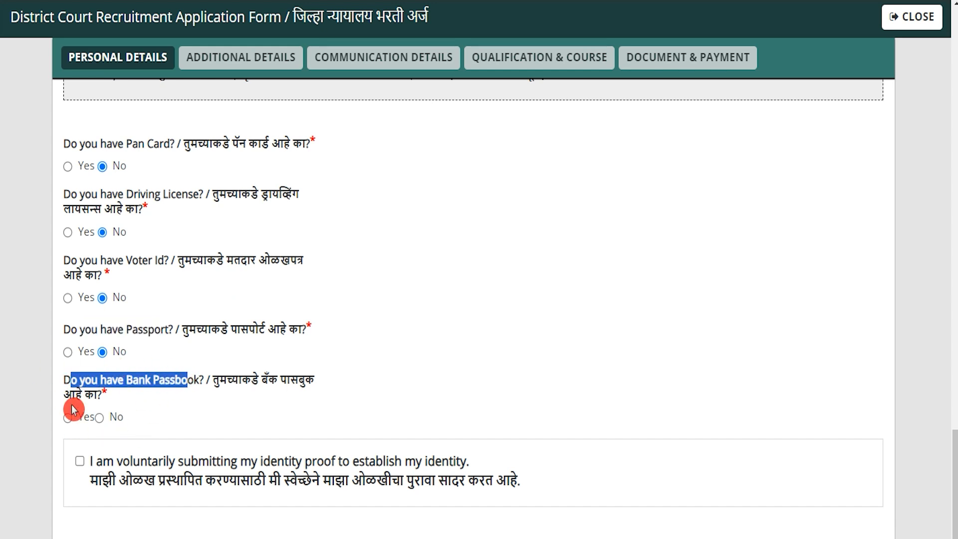
left_click(68, 418)
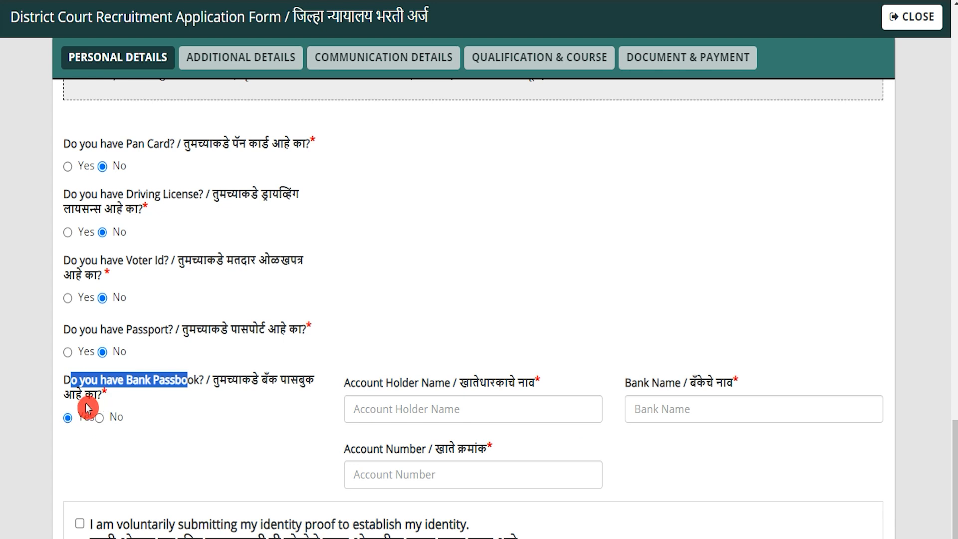
left_click(101, 417)
Step: Save the Personal Details section and continue to Additional Details
left_click(111, 343)
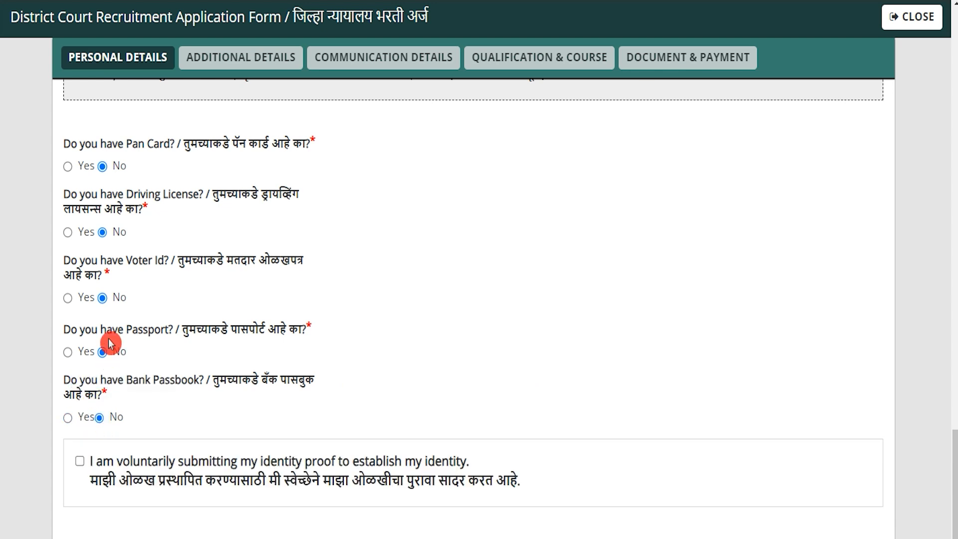
left_click(117, 281)
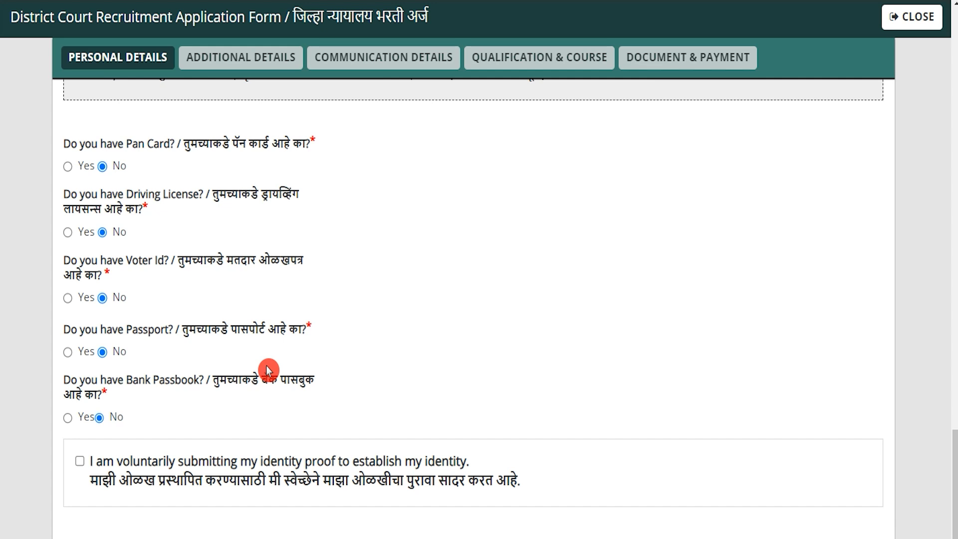
scroll(267, 370, "down", 1)
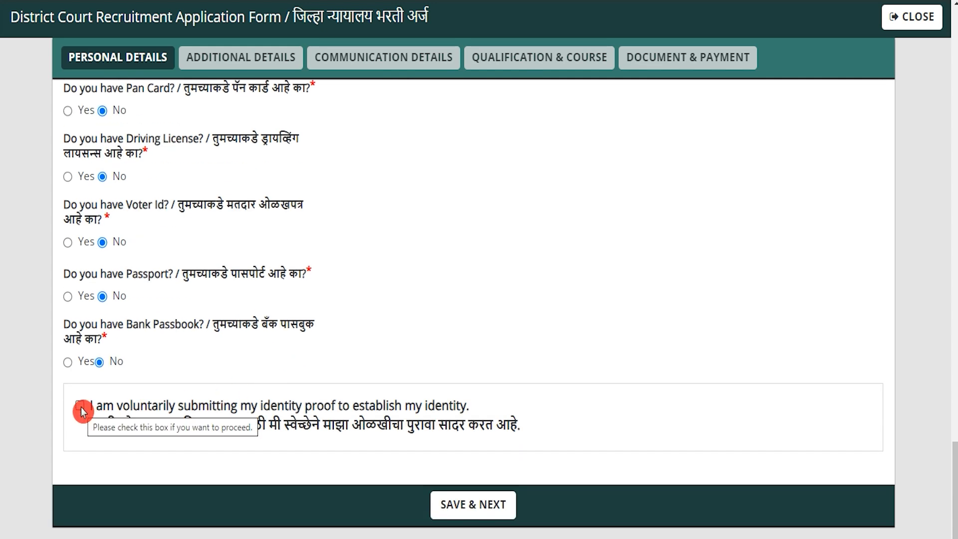
left_click(458, 514)
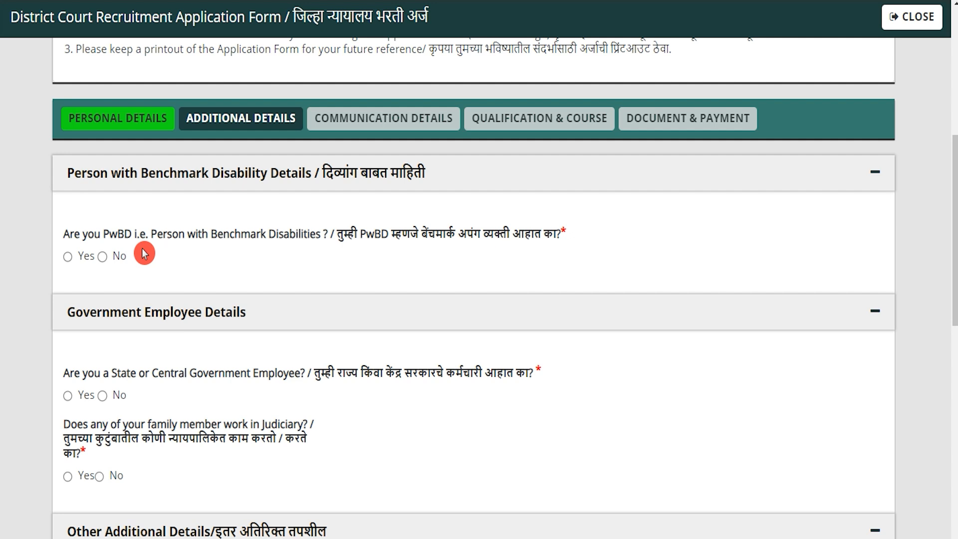
Step: Preview the disability detail fields, and answer No to being a person with benchmark disabilities
left_click_drag(104, 234, 278, 239)
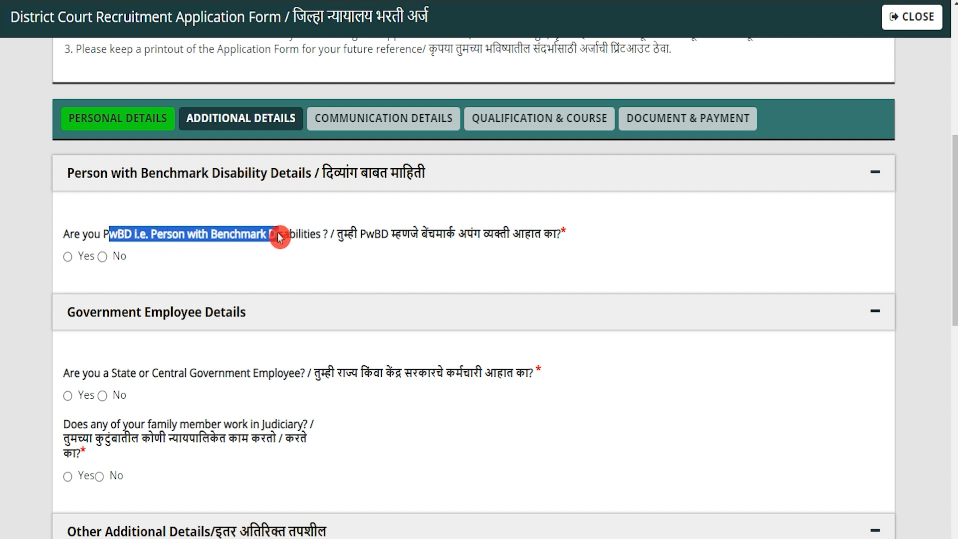
left_click(68, 256)
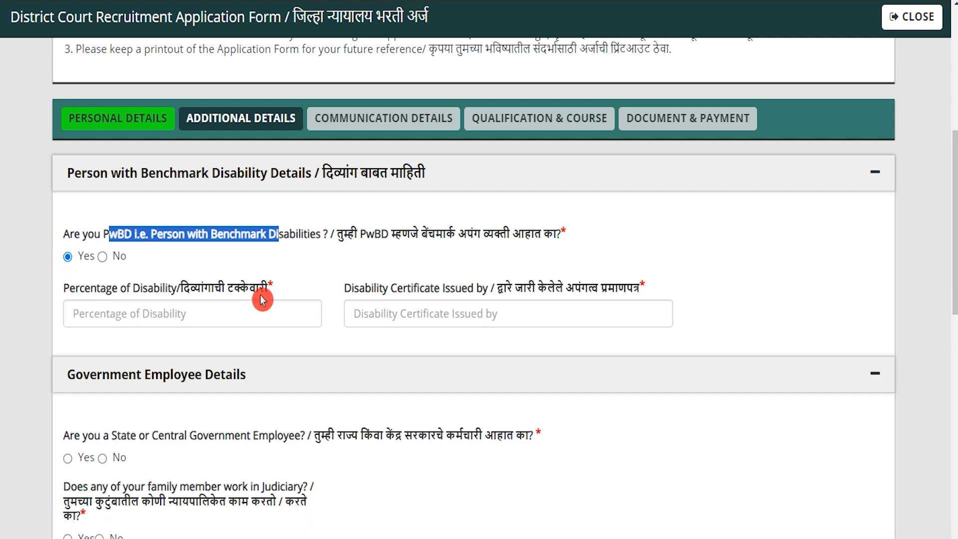
left_click(102, 257)
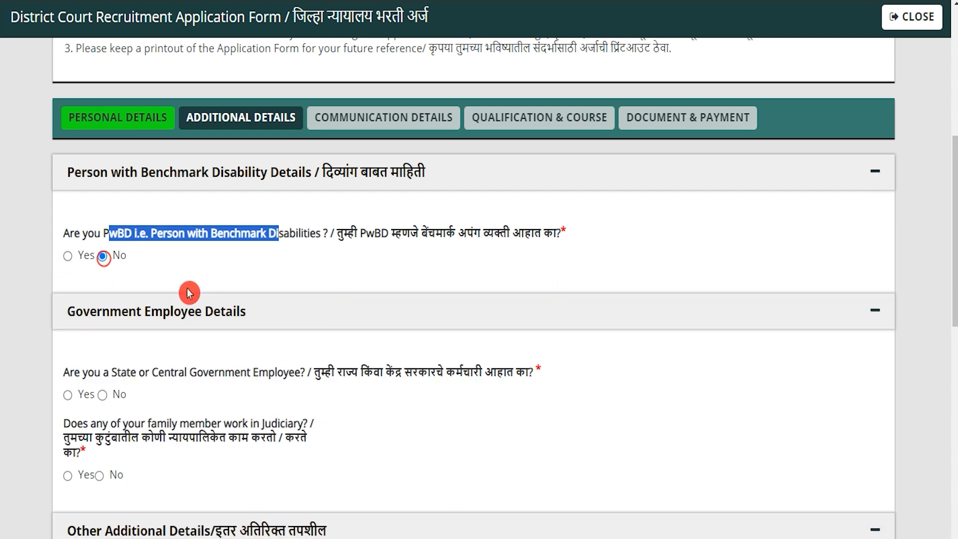
Step: Answer No to being a State or Central Government employee and to having a family member working in the Judiciary
scroll(189, 294, "down", 3)
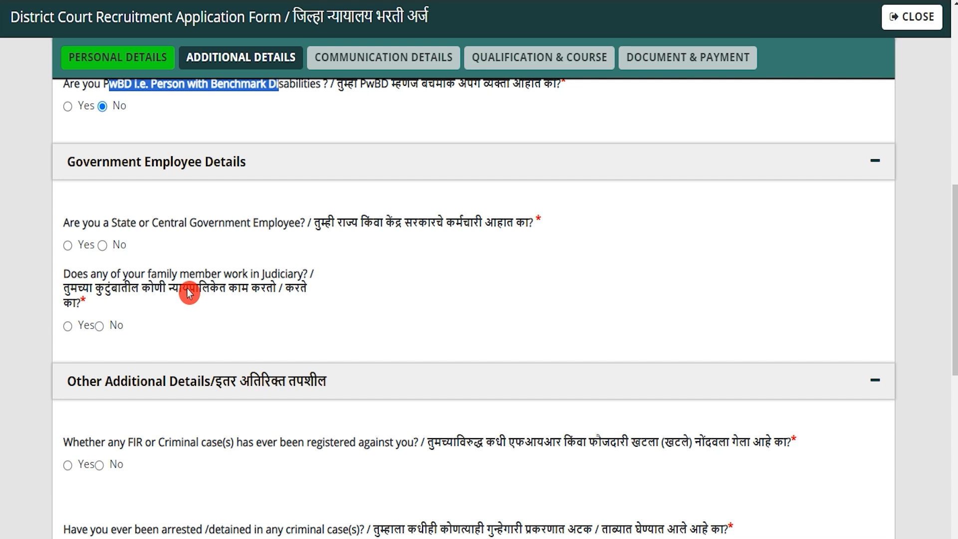
left_click_drag(131, 222, 252, 224)
left_click(68, 245)
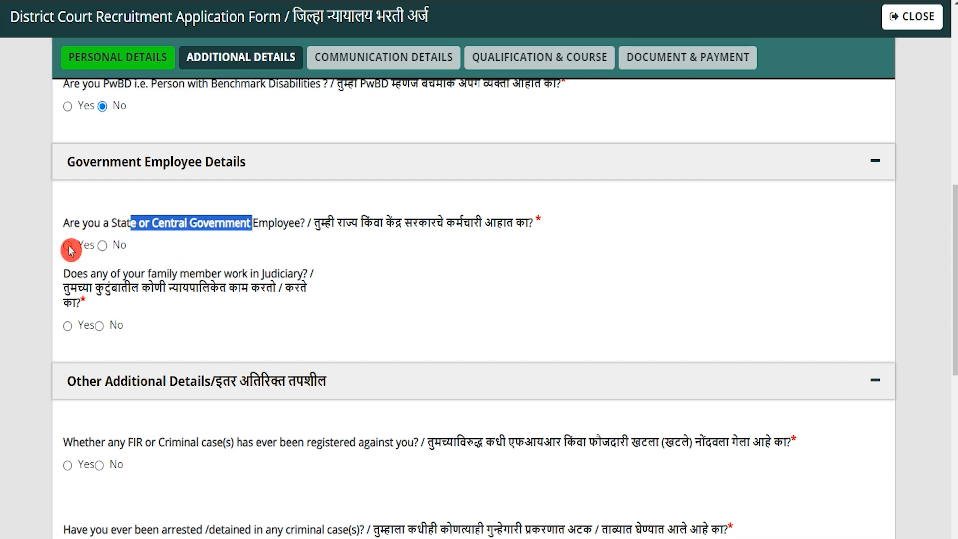
left_click(102, 245)
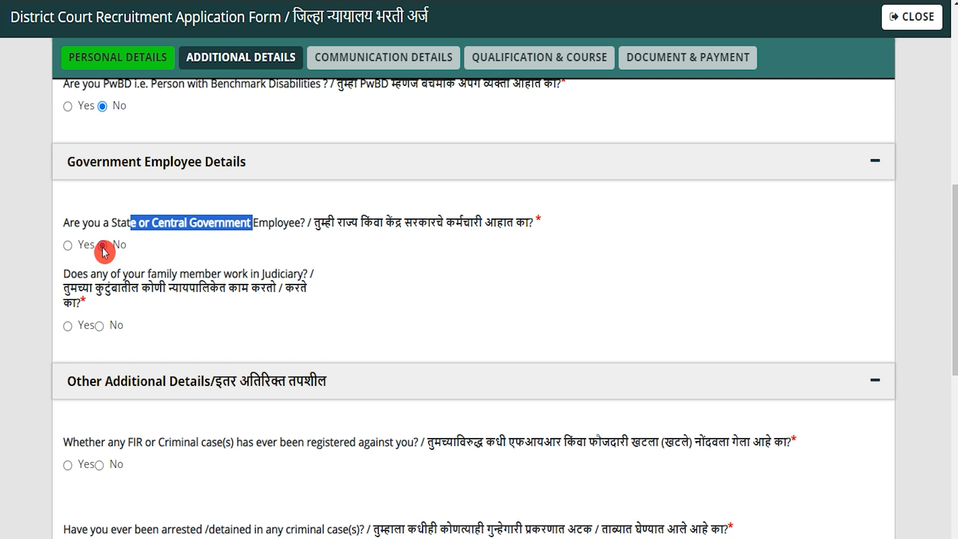
left_click_drag(91, 275, 233, 275)
left_click(69, 327)
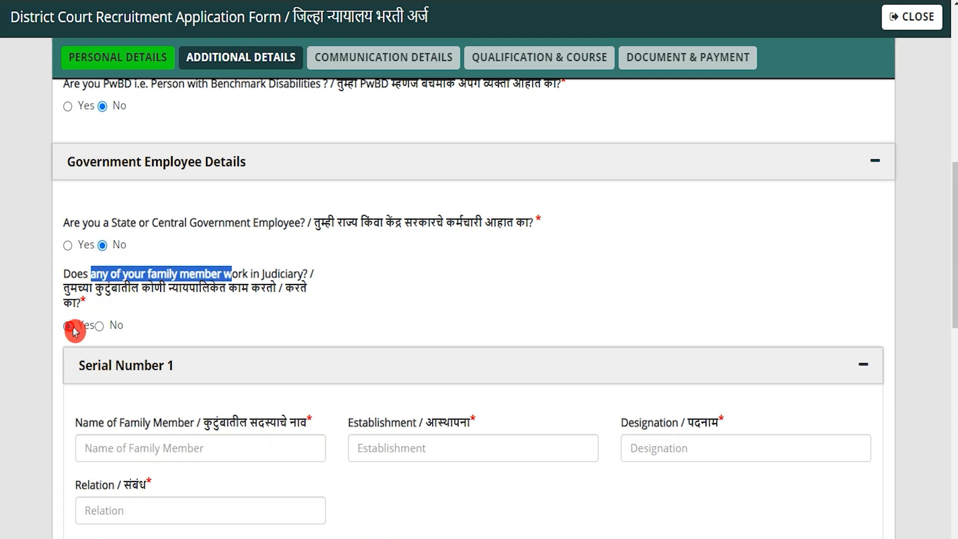
left_click(100, 327)
Step: Answer No to the questions on registered FIR or criminal cases, arrest or detention, court trial or conviction, and CrPC peace bonds
scroll(240, 351, "down", 3)
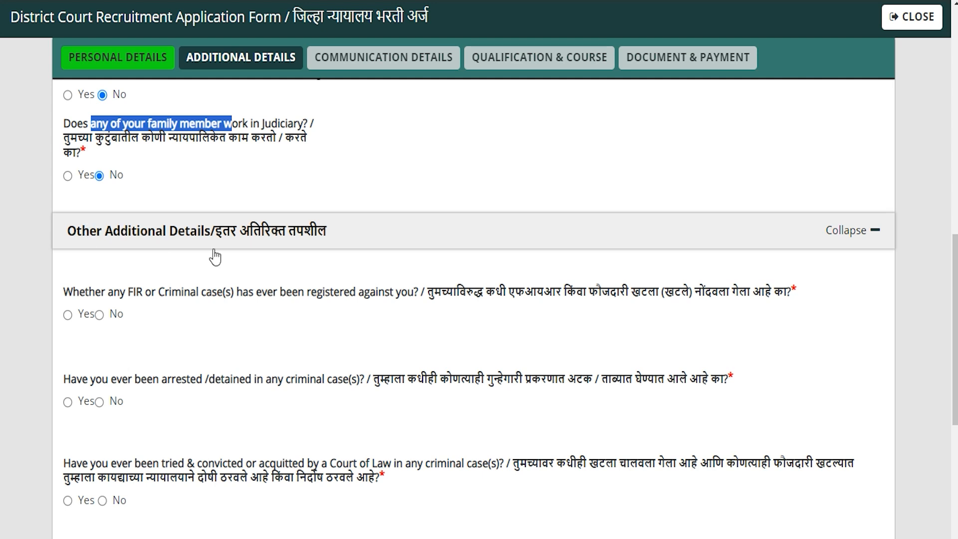
scroll(405, 298, "down", 5)
scroll(146, 265, "up", 2)
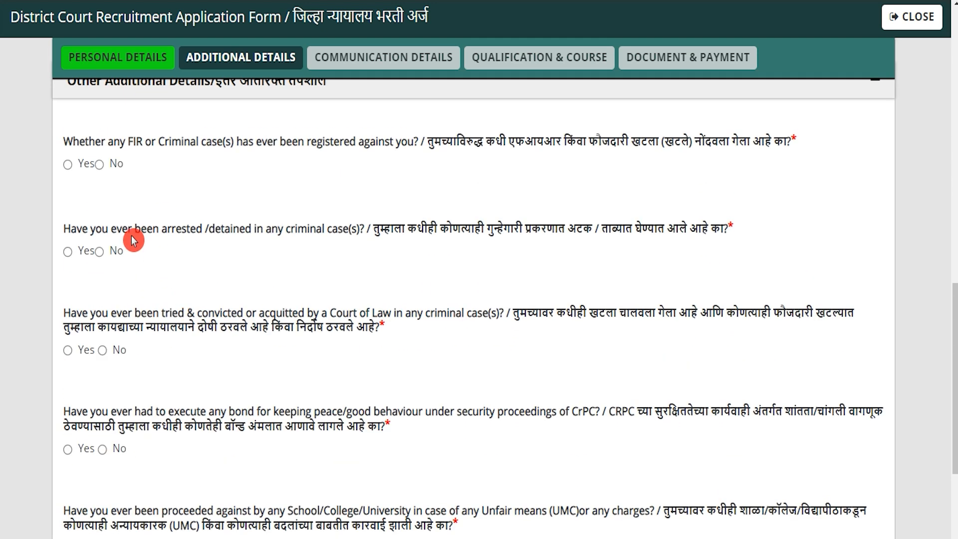
left_click(99, 165)
left_click(100, 252)
left_click(103, 349)
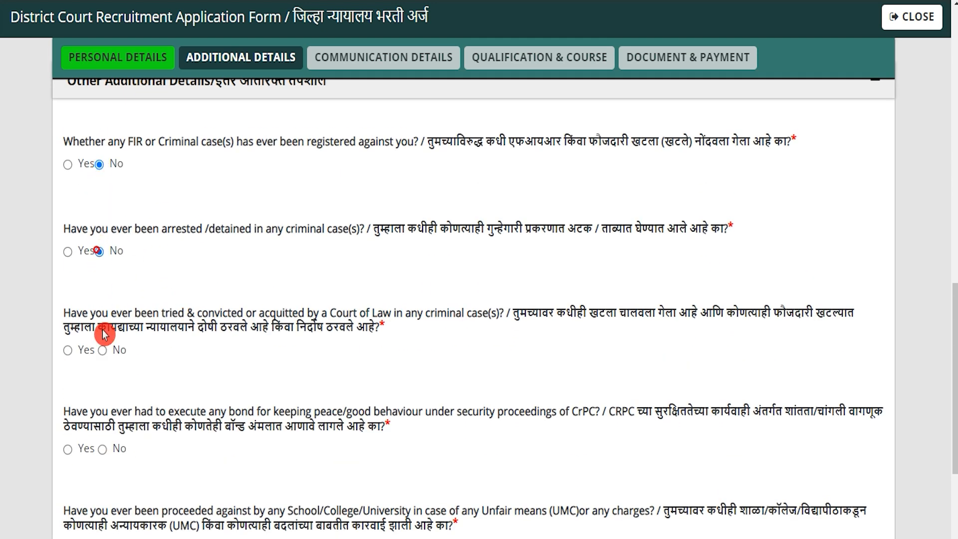
left_click(103, 449)
Step: Answer No to the questions on unfair means proceedings, criminal proceedings in an Indian court, and pending departmental or court enquiries
scroll(134, 424, "down", 3)
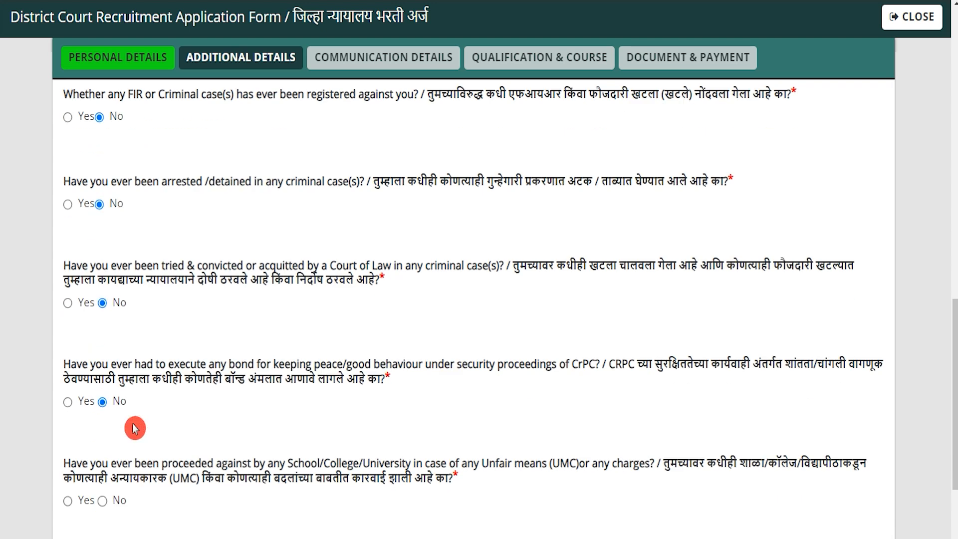
left_click(103, 398)
scroll(102, 370, "down", 3)
left_click(103, 360)
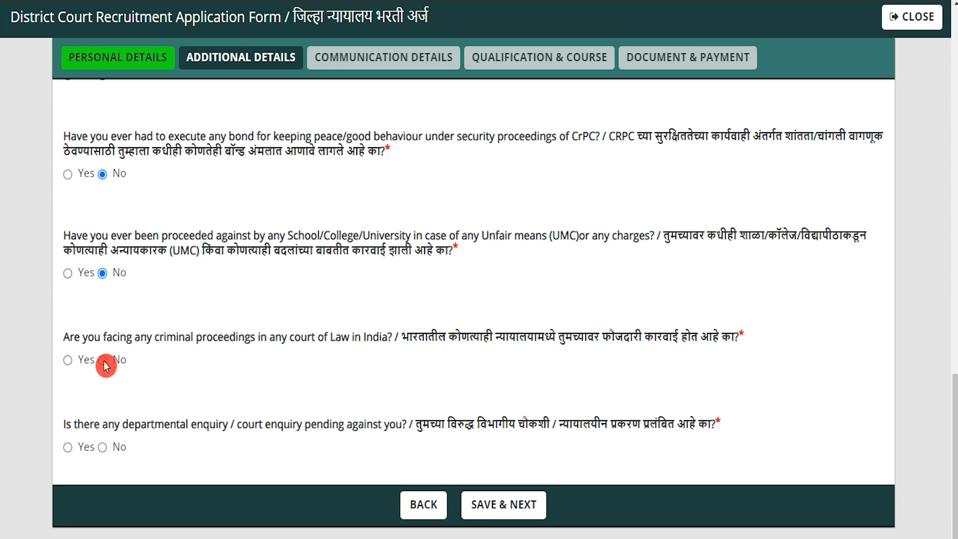
left_click(105, 447)
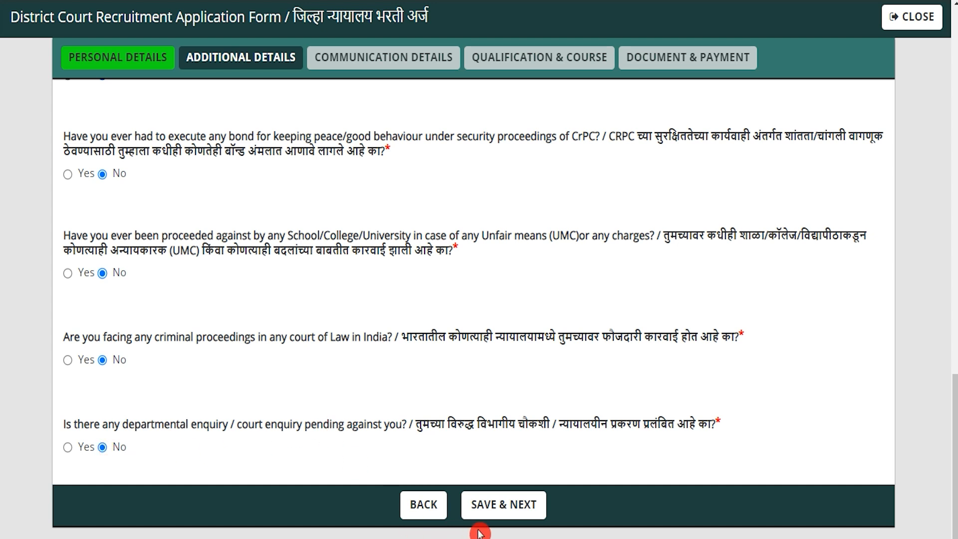
Step: Save the Additional Details section and acknowledge the save message to continue to Communication Details
left_click(505, 509)
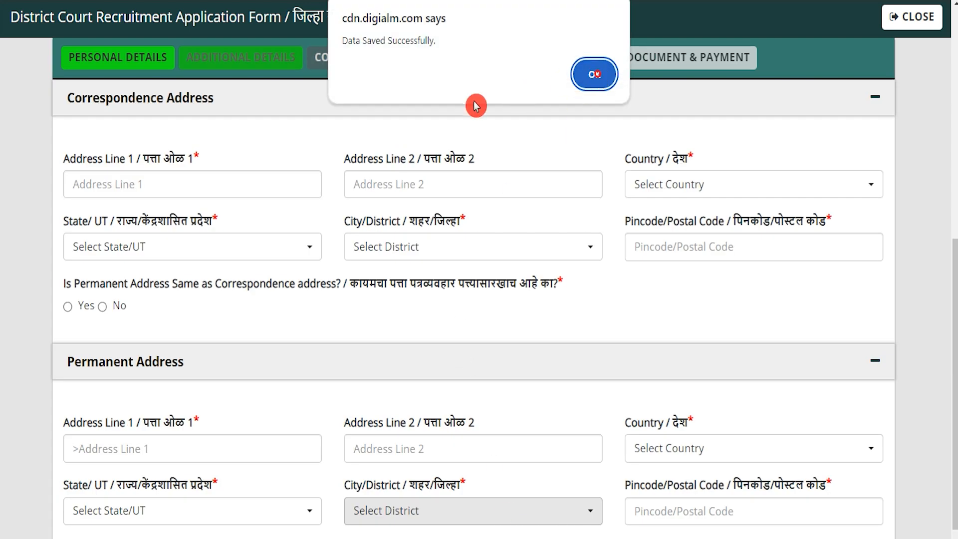
left_click(610, 81)
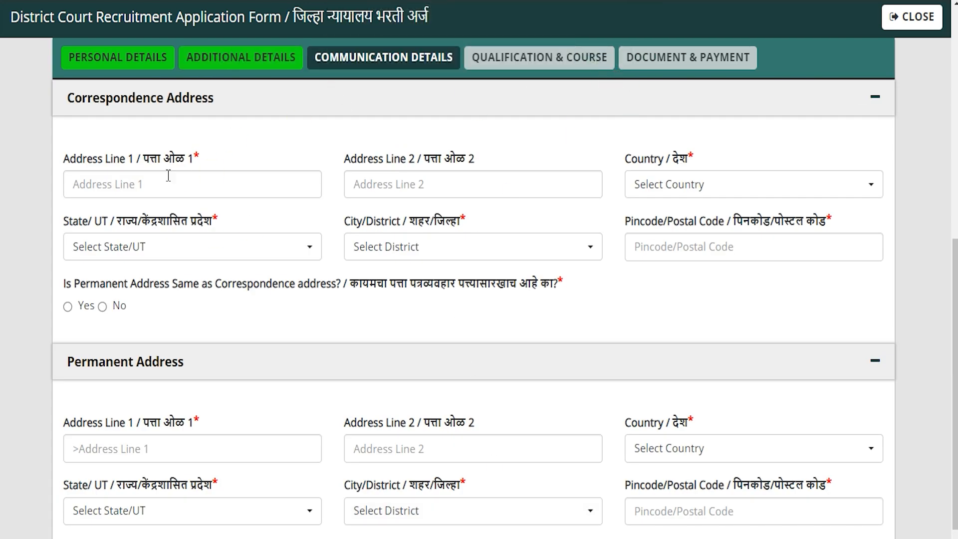
Step: Review the Correspondence Address and Permanent Address fields, including the question on whether both addresses are the same
left_click_drag(74, 98, 192, 100)
left_click(208, 383)
scroll(296, 403, "up", 4)
scroll(304, 475, "down", 5)
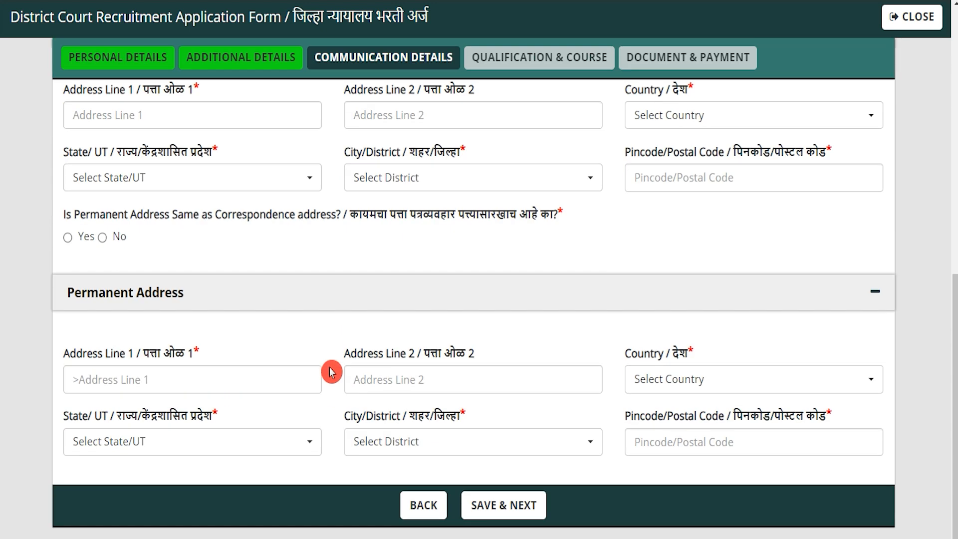
left_click_drag(100, 216, 309, 220)
left_click(70, 239)
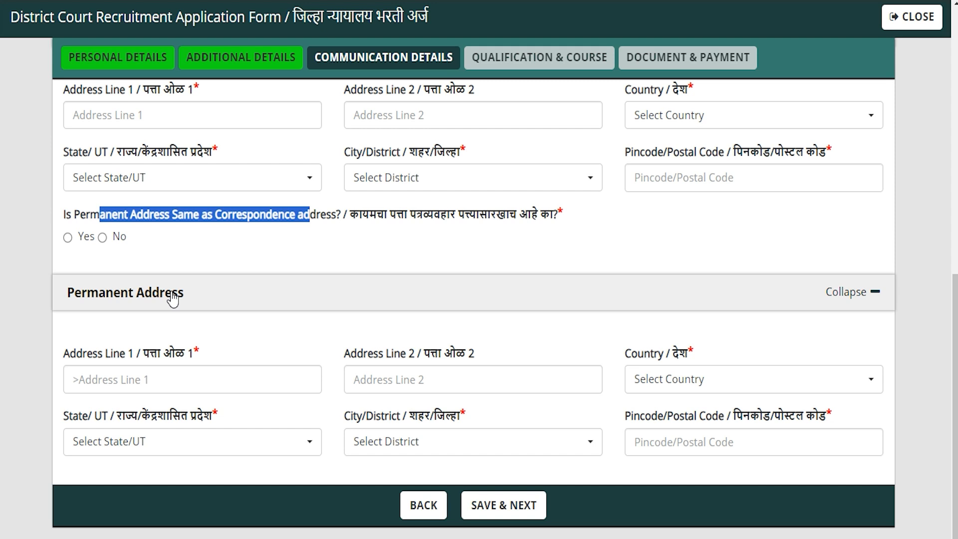
scroll(178, 315, "up", 2)
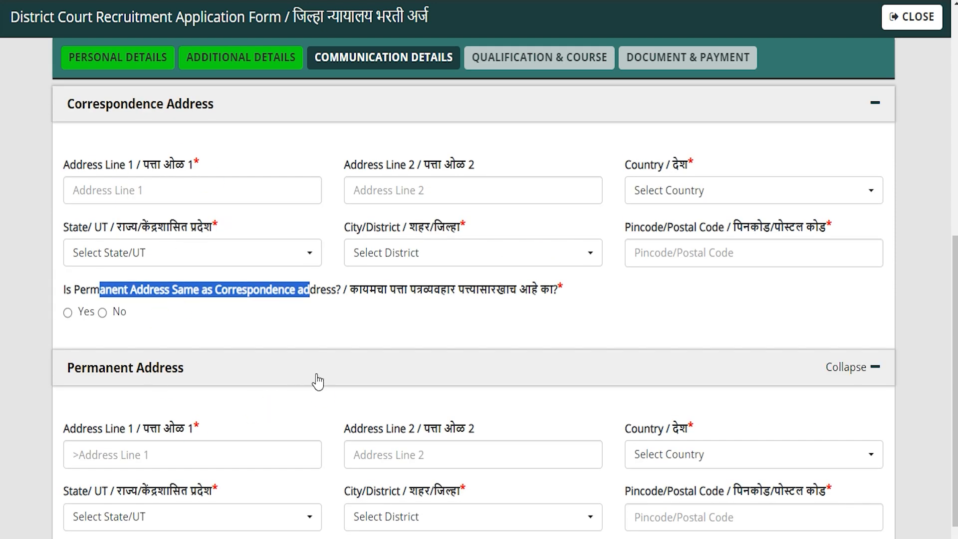
left_click(327, 390)
scroll(326, 390, "down", 2)
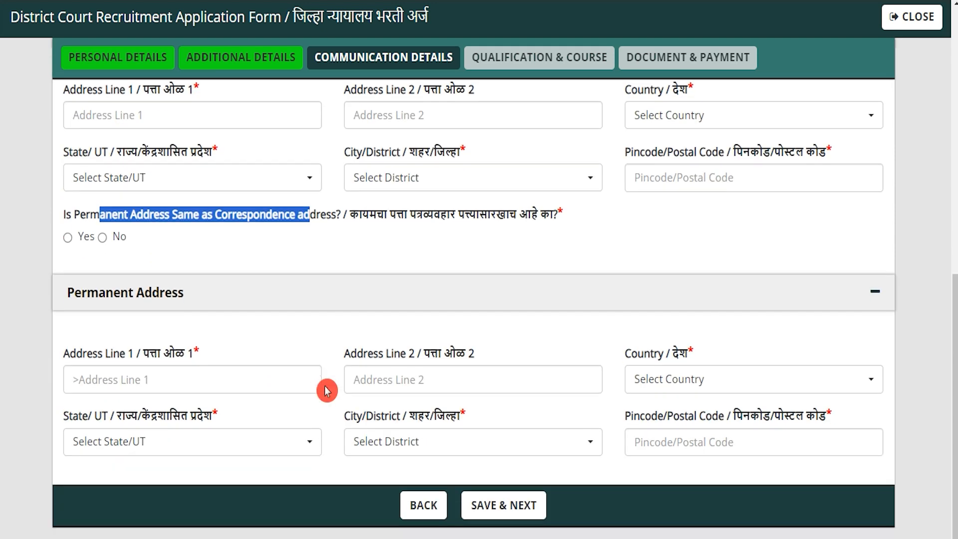
Step: Save the Communication Details section, and answer Yes to reading, writing and speaking the Marathi language
left_click(500, 505)
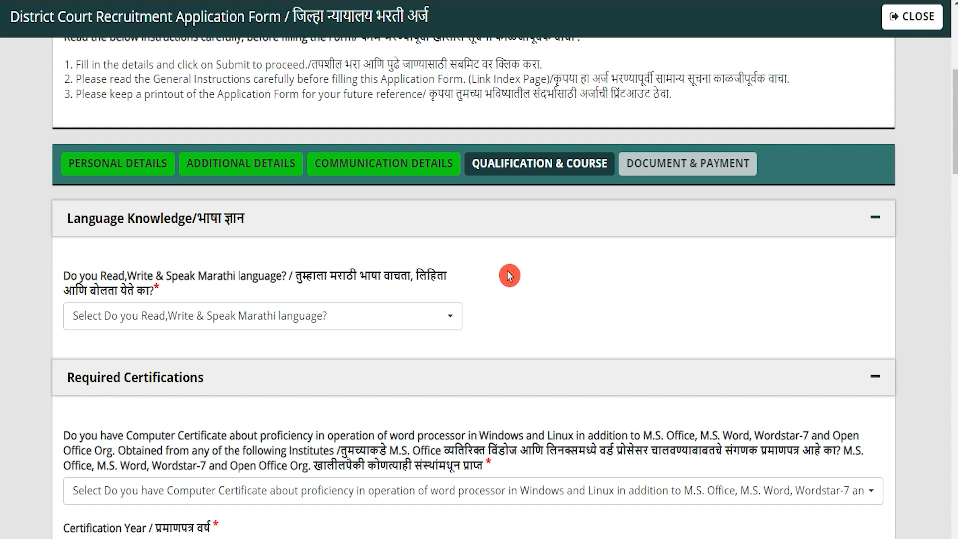
left_click_drag(107, 281, 270, 285)
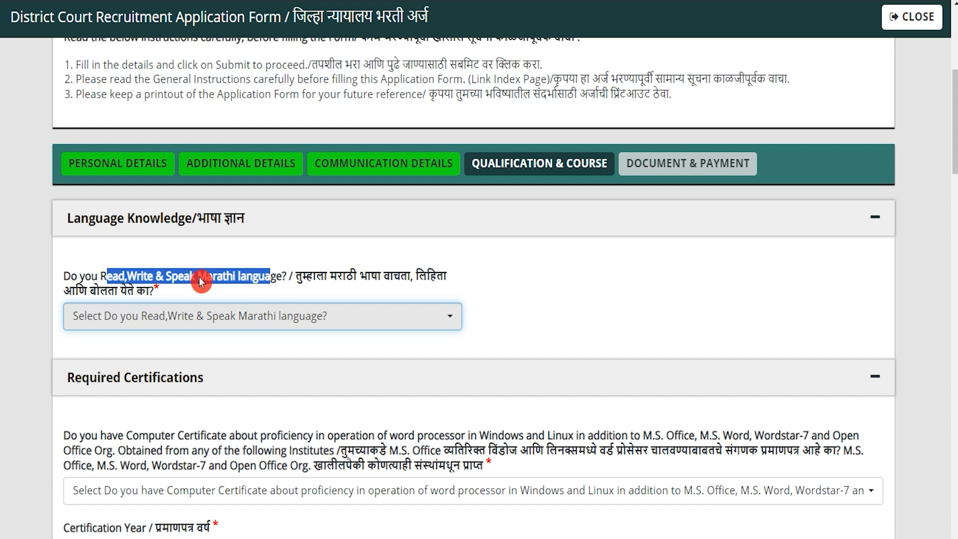
left_click(198, 322)
left_click(112, 405)
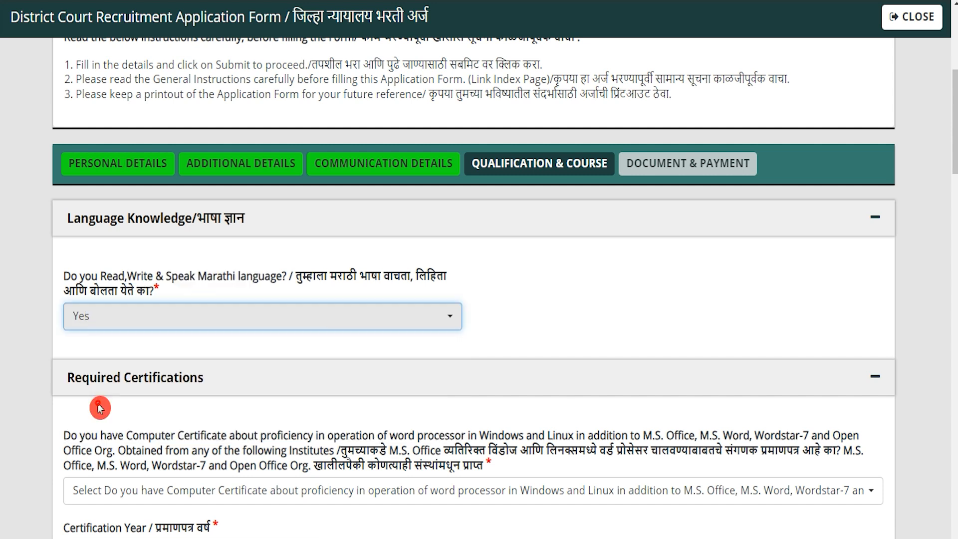
Step: Choose DOEACC as the institute that issued the computer certificate, and preview the calendar for its certification year
scroll(238, 367, "down", 4)
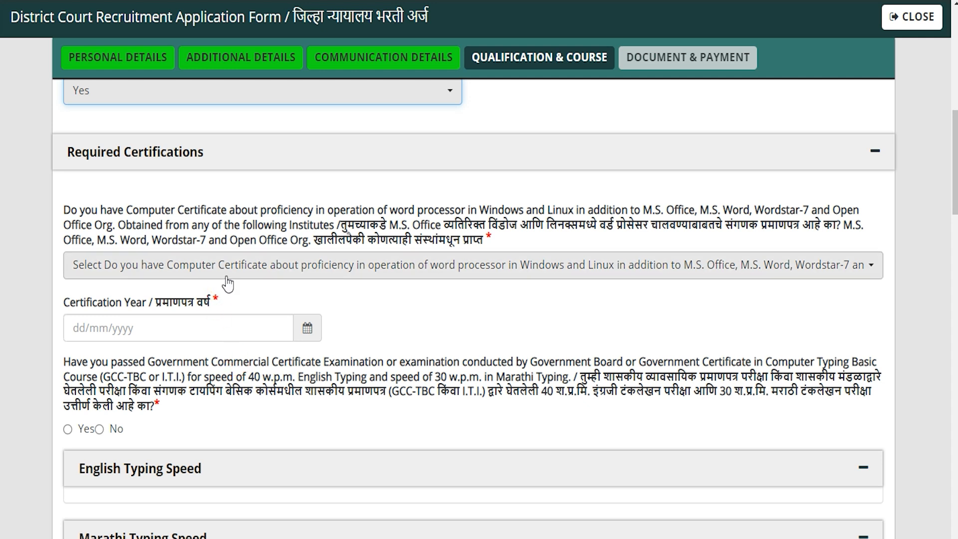
left_click(262, 269)
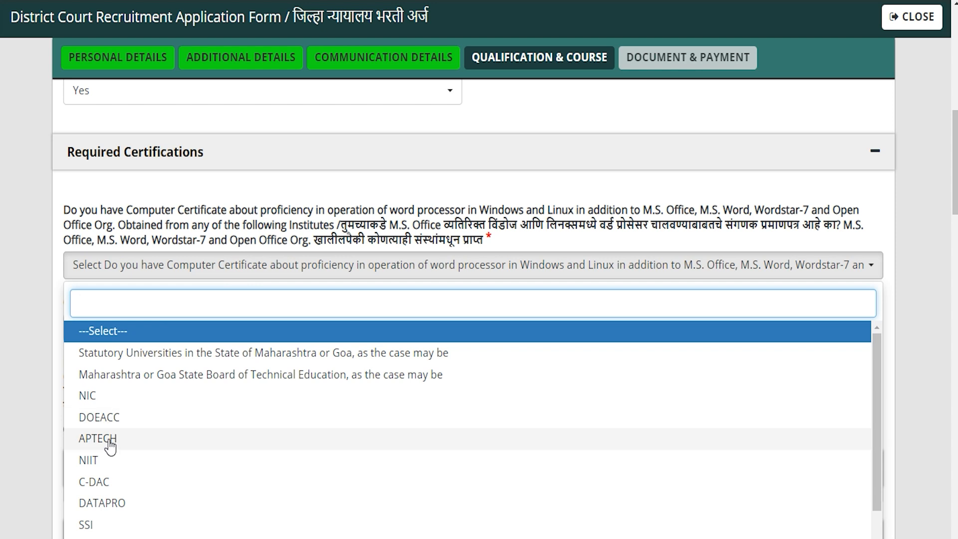
left_click(108, 417)
left_click(254, 384)
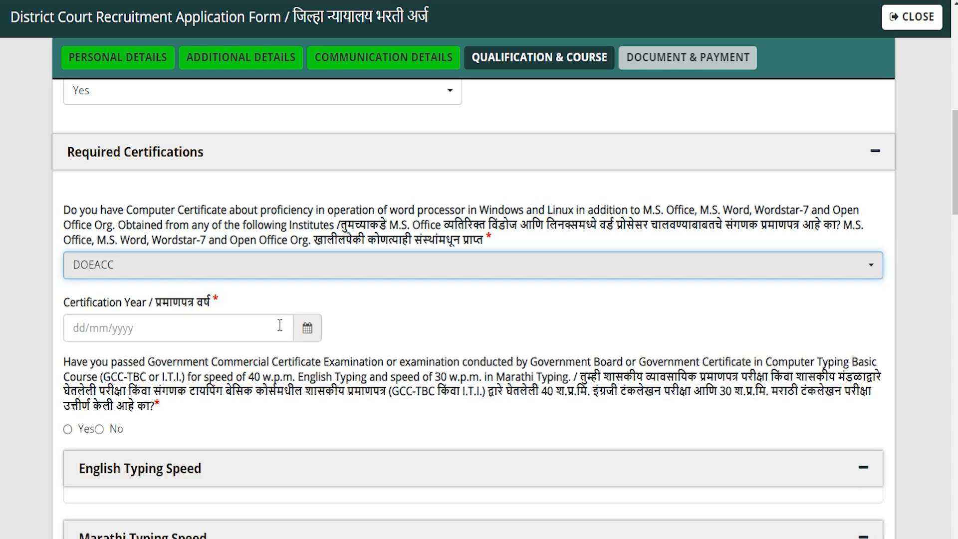
left_click(301, 328)
left_click(343, 328)
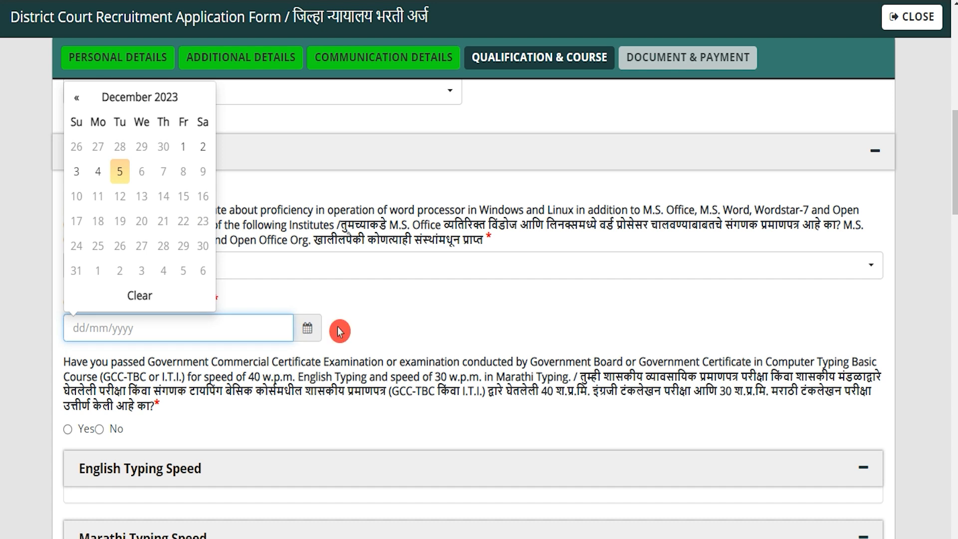
left_click(373, 342)
Step: Try the Yes and No answers to the question on passing the government English and Marathi typing examination
scroll(369, 350, "down", 2)
scroll(370, 350, "down", 1)
left_click_drag(172, 212, 778, 212)
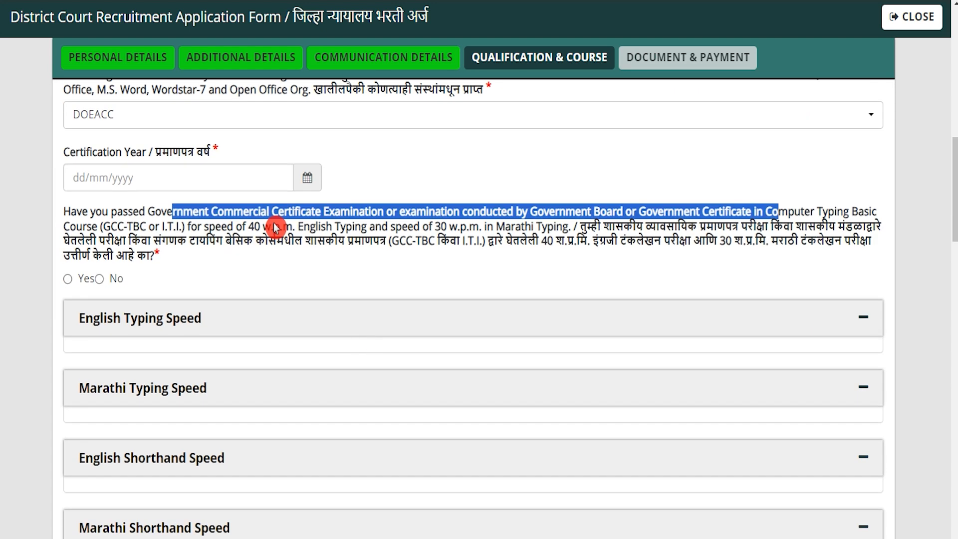
left_click(276, 228)
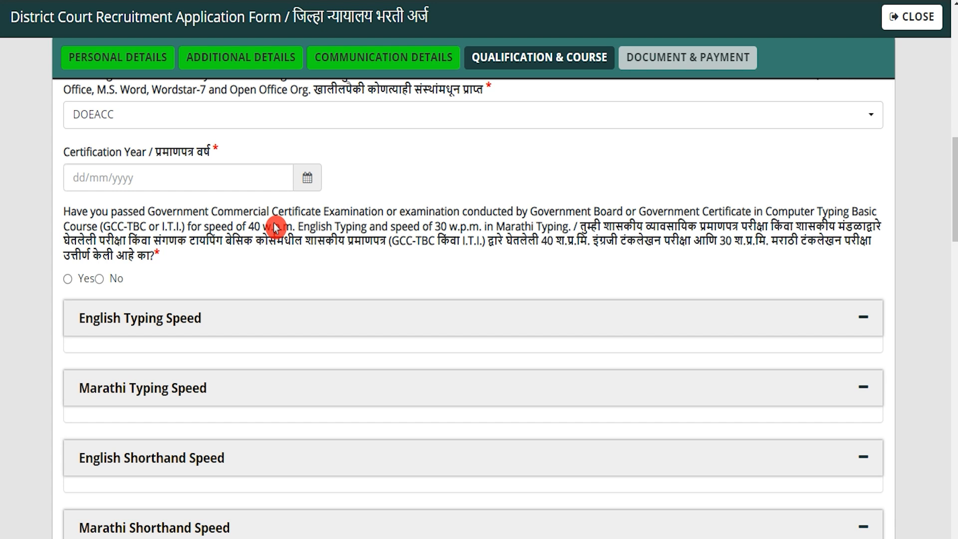
left_click(68, 280)
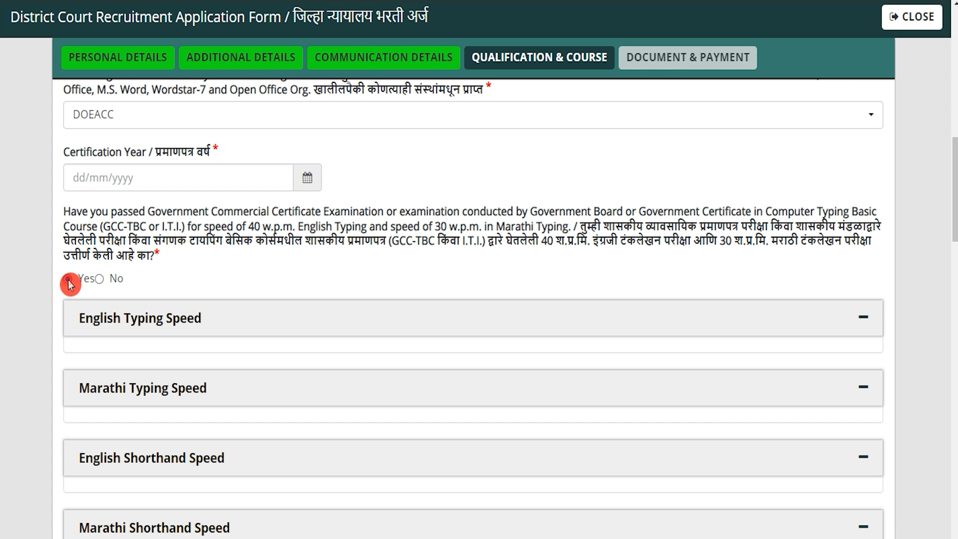
left_click(102, 279)
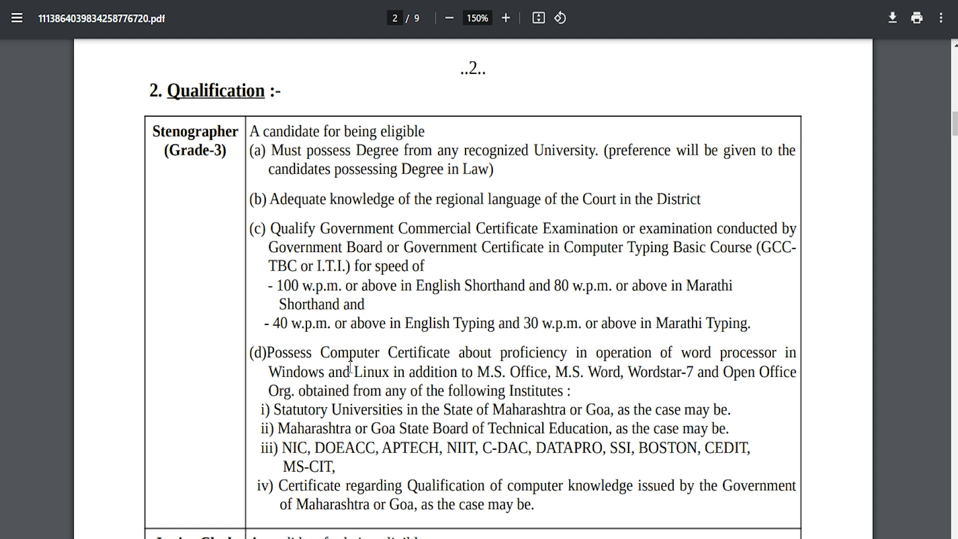
Step: Examine the Junior Clerk requirements in the recruitment notification PDF: degree, regional language, typing certificate, and English and Marathi typing speeds
scroll(297, 386, "down", 3)
left_click_drag(254, 393, 414, 393)
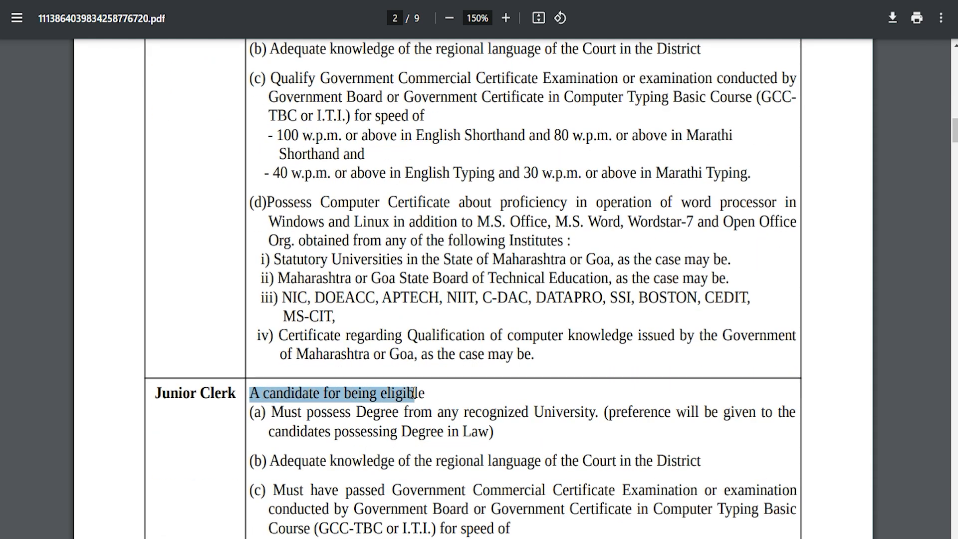
scroll(425, 375, "down", 3)
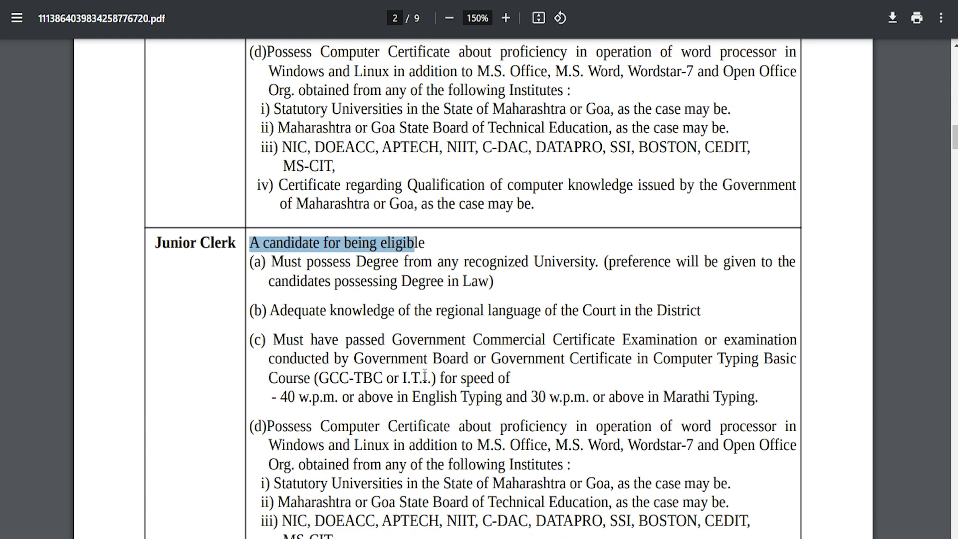
left_click_drag(357, 263, 582, 264)
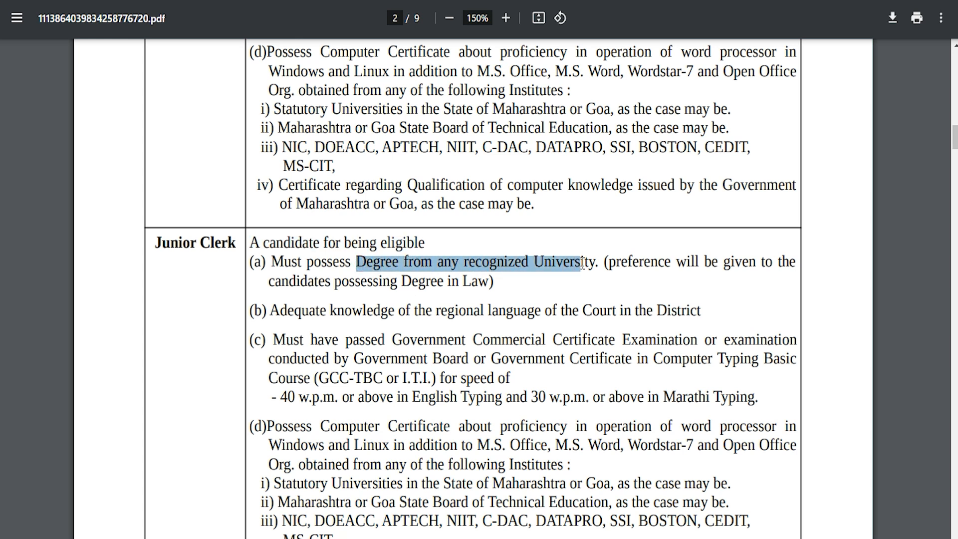
left_click_drag(323, 313, 644, 306)
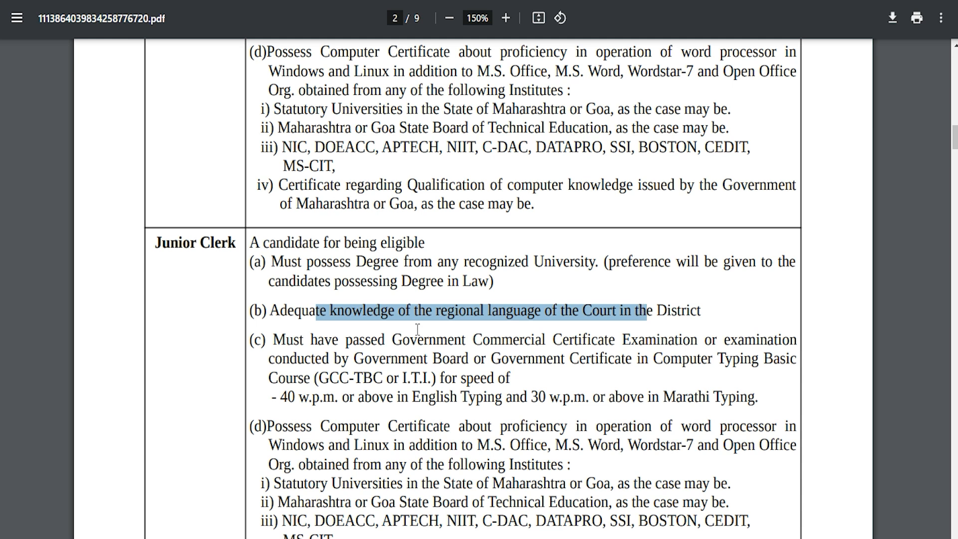
scroll(417, 329, "down", 3)
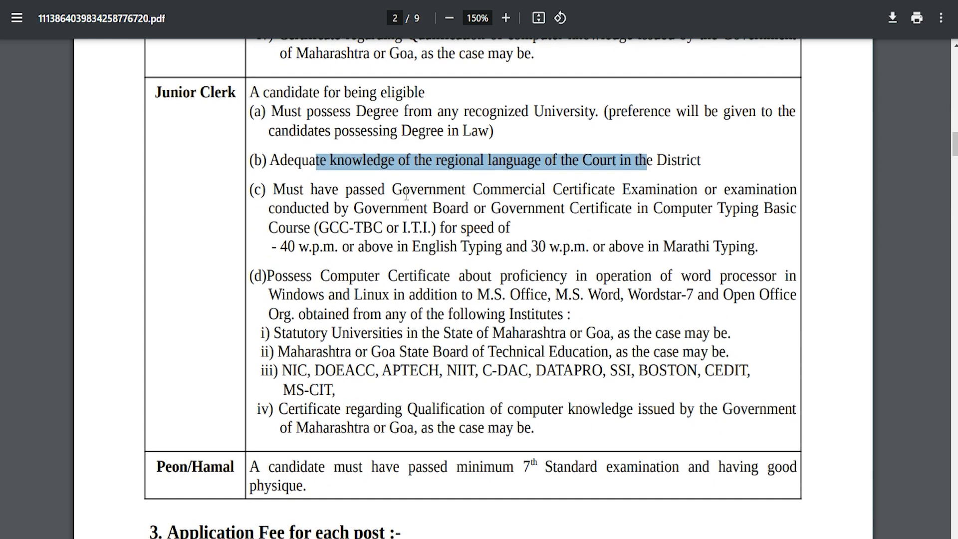
left_click_drag(403, 189, 678, 182)
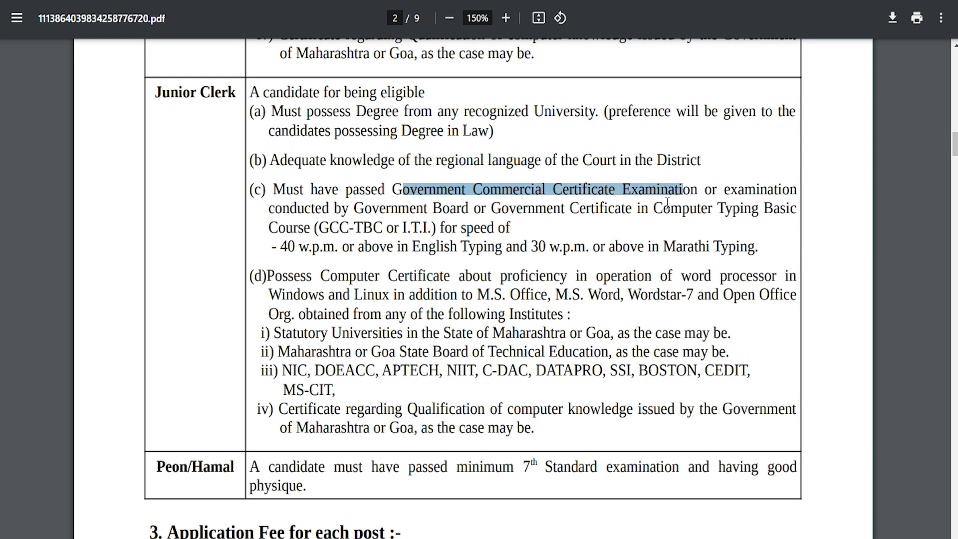
left_click_drag(661, 208, 689, 210)
left_click_drag(333, 228, 421, 225)
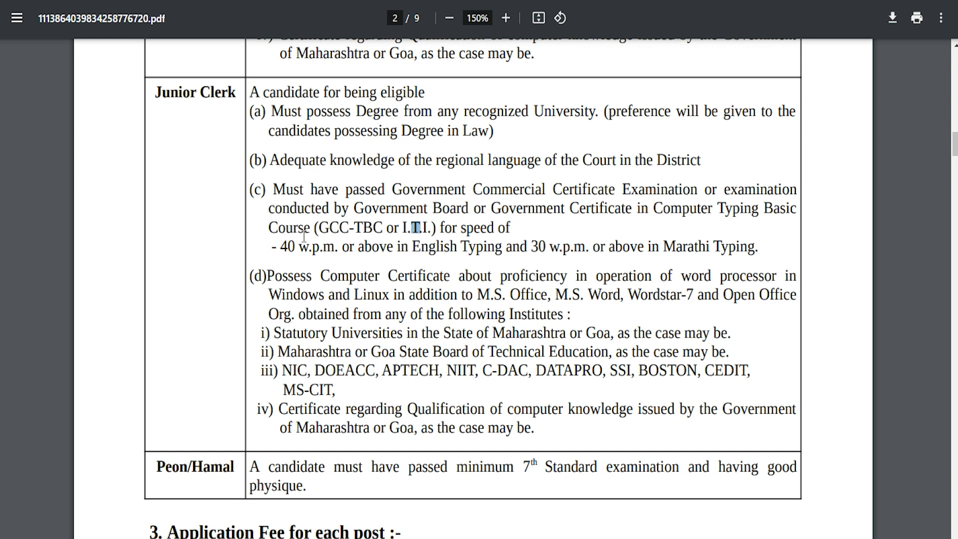
left_click_drag(283, 246, 444, 244)
left_click_drag(532, 246, 574, 246)
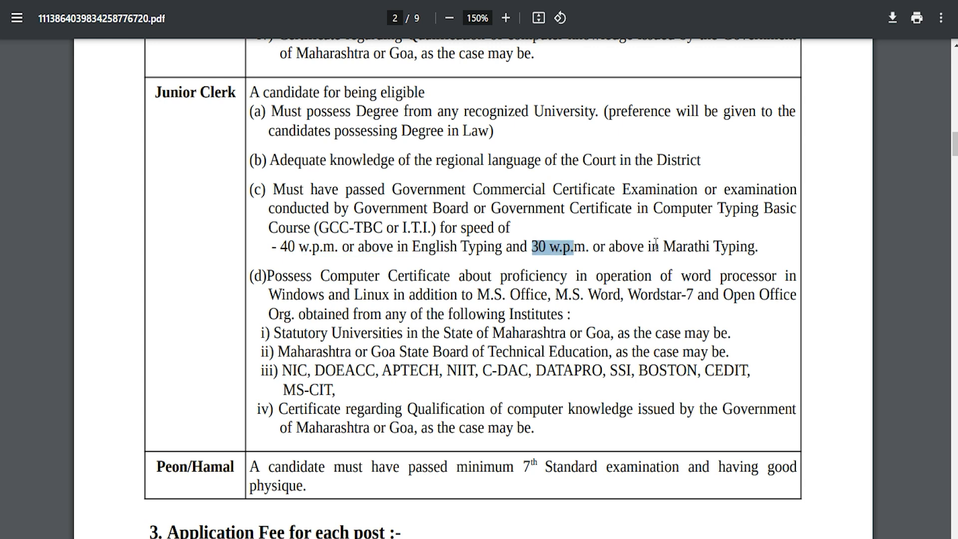
left_click_drag(664, 246, 724, 249)
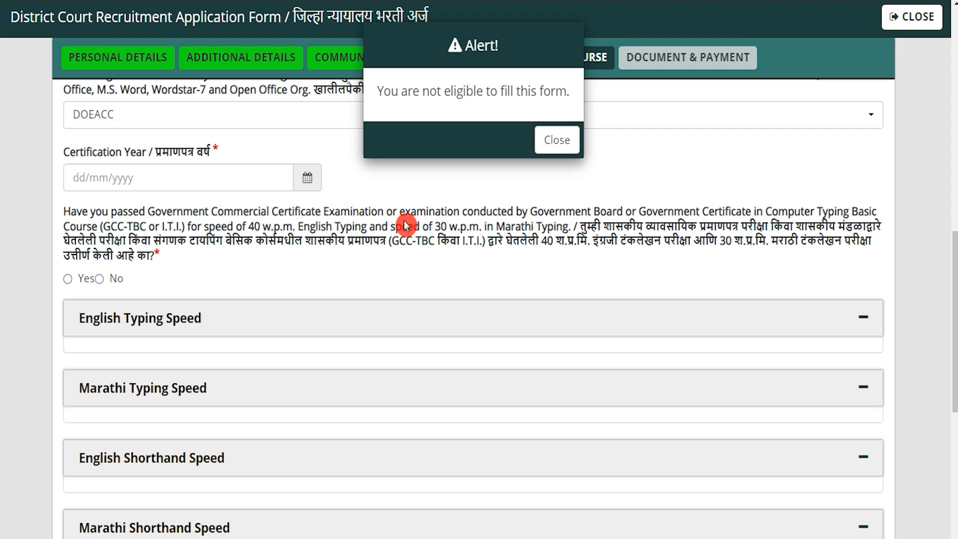
Step: Back in the application form, dismiss the eligibility alert and answer Yes to having passed the government typing examination
left_click(557, 133)
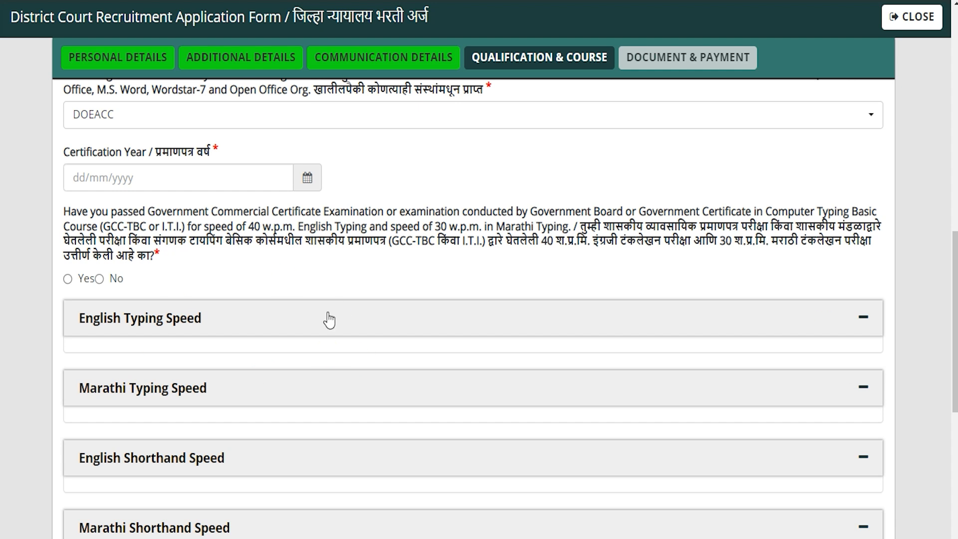
left_click(97, 270)
left_click(67, 281)
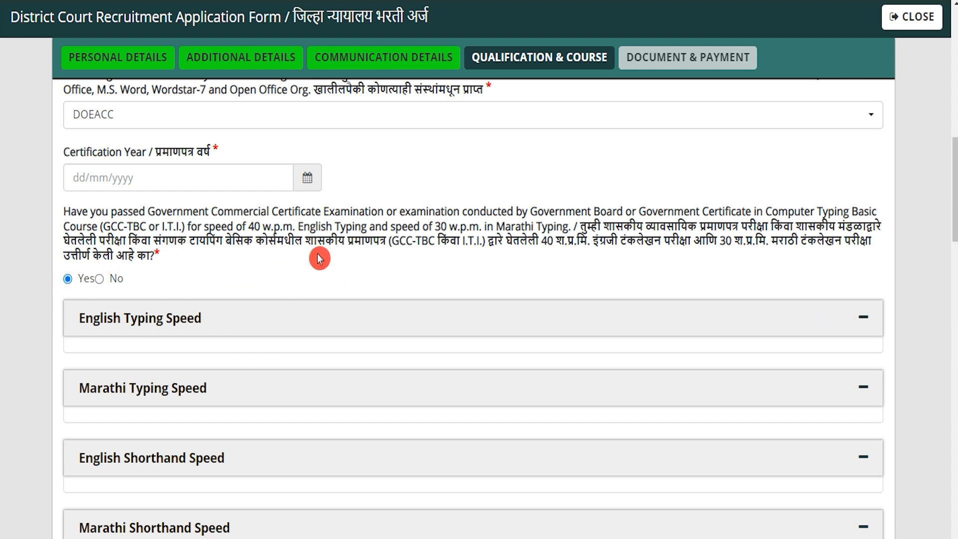
Step: In the first English Typing Speed entry, set the speed to 50 WPM and the certificate issuer to G.C.C
scroll(261, 188, "down", 3)
left_click(252, 166)
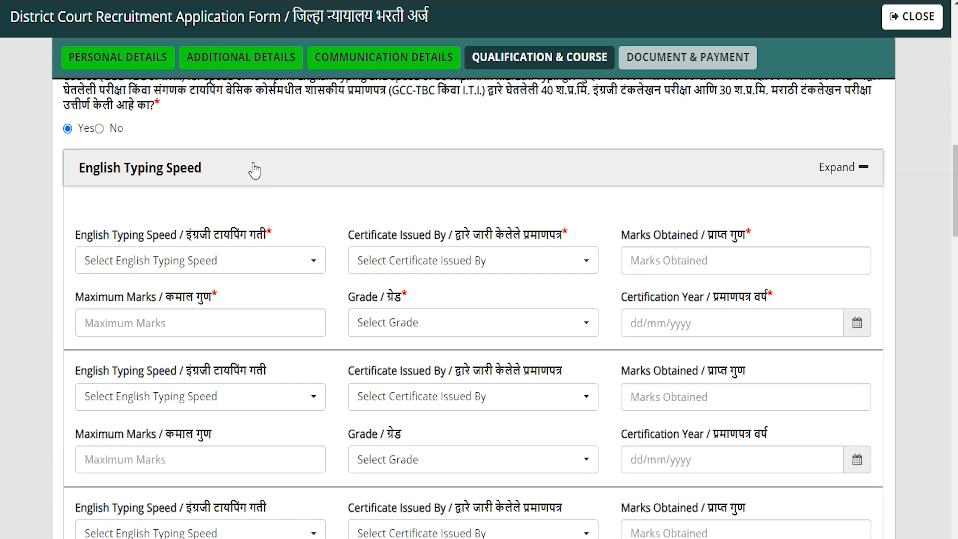
left_click(261, 266)
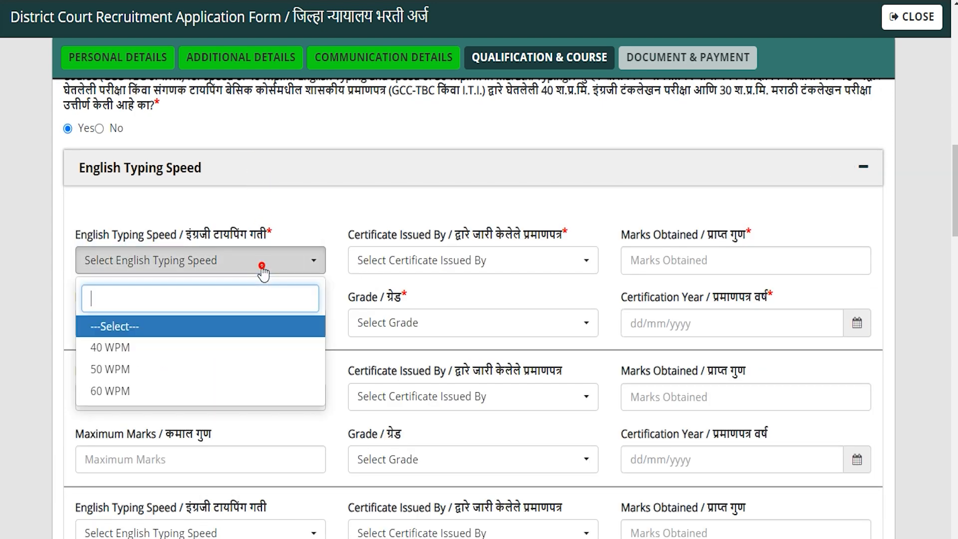
left_click(124, 367)
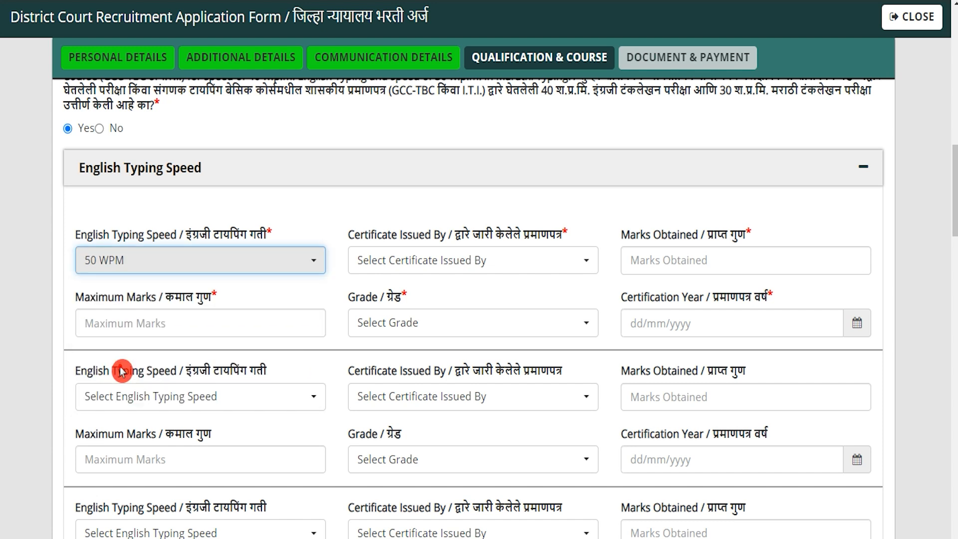
left_click(451, 262)
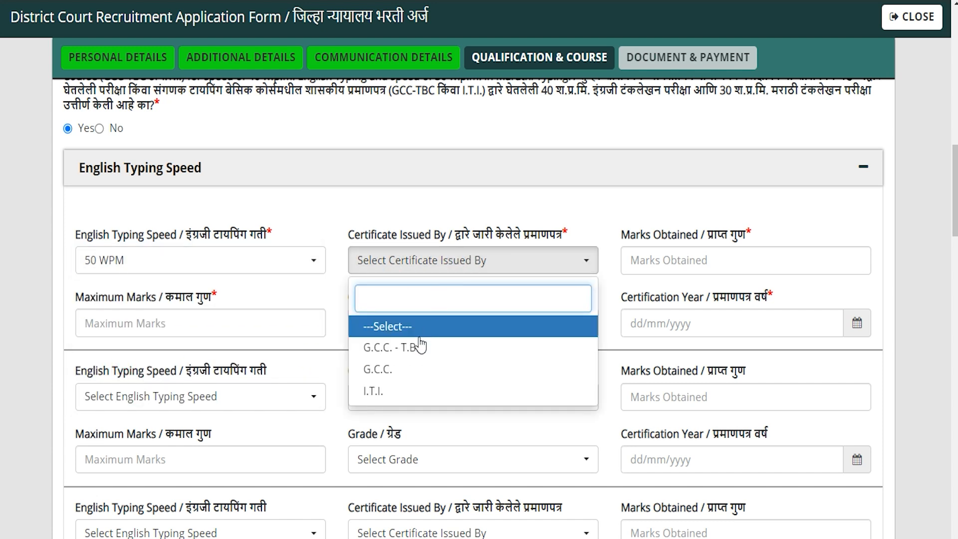
left_click(380, 369)
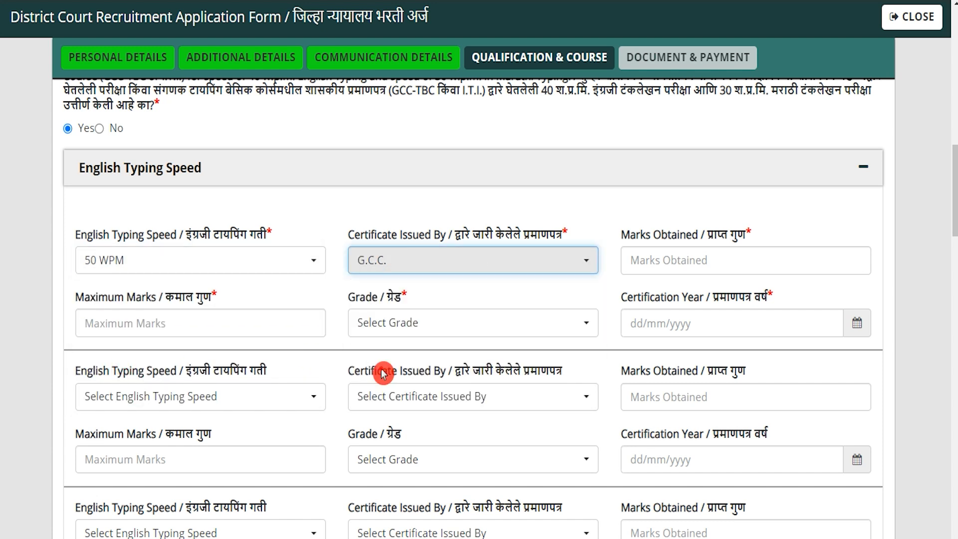
Step: Enter 450 as marks obtained and 600 as maximum marks for the first English typing certificate
left_click(682, 261)
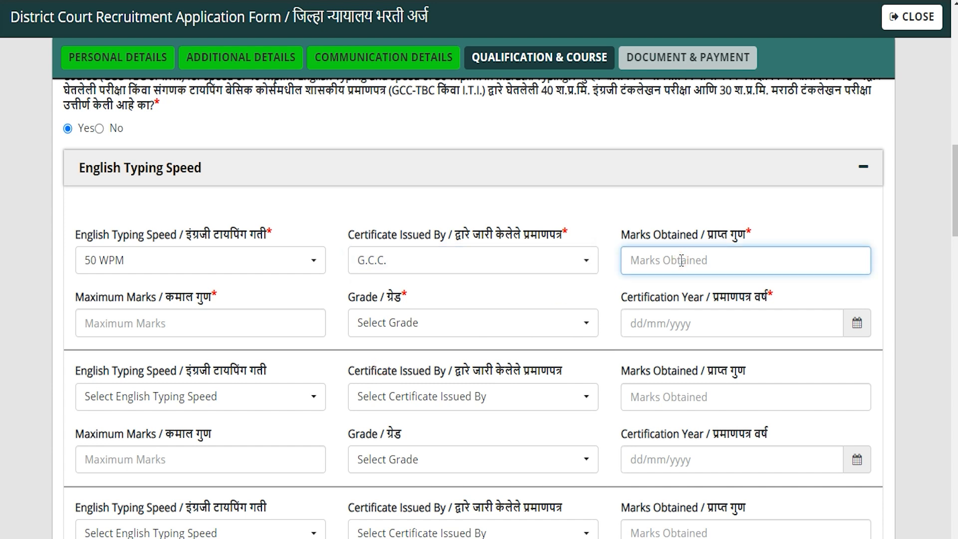
type("450")
key("Tab")
type("60")
key("Tab")
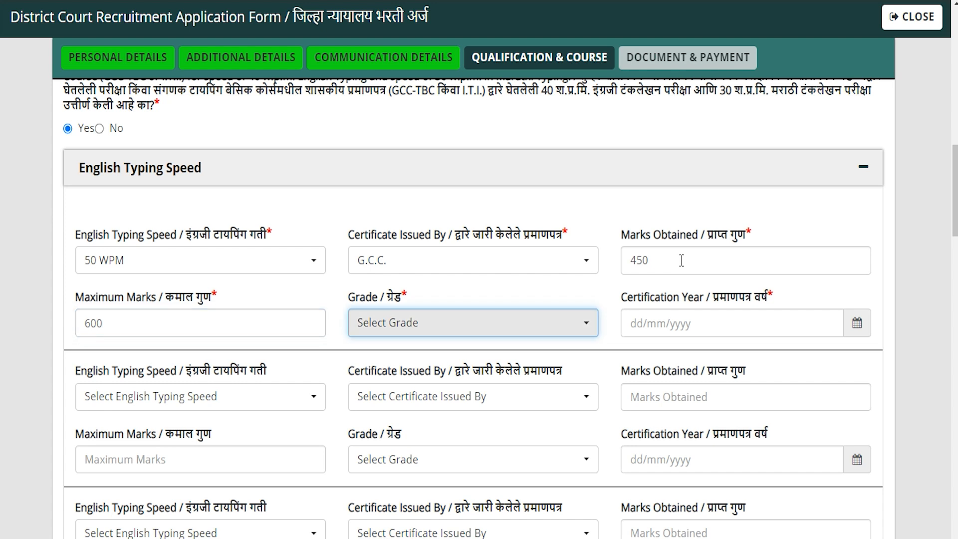
Step: Set the grade to A and the certification date to 01/01/2020 for the first English typing certificate
left_click(495, 330)
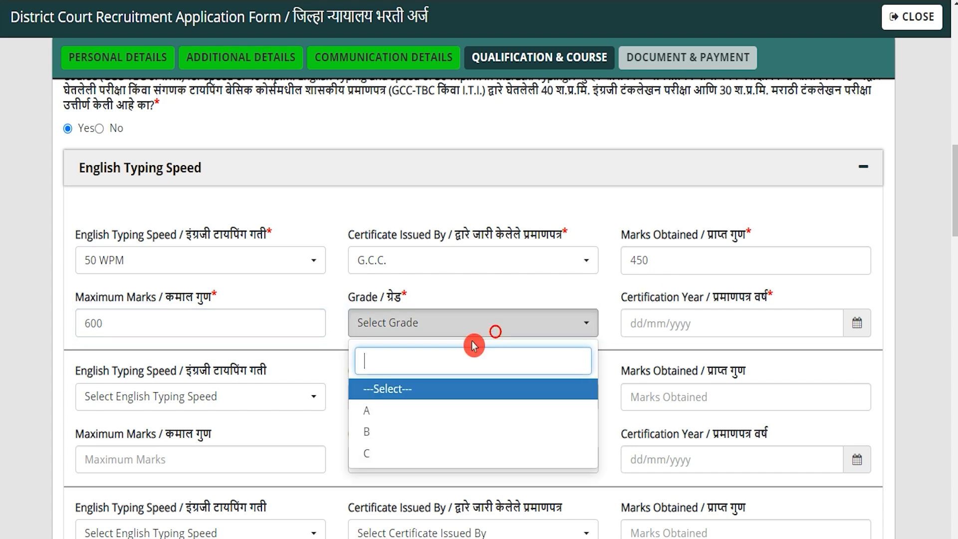
left_click(386, 412)
left_click(653, 326)
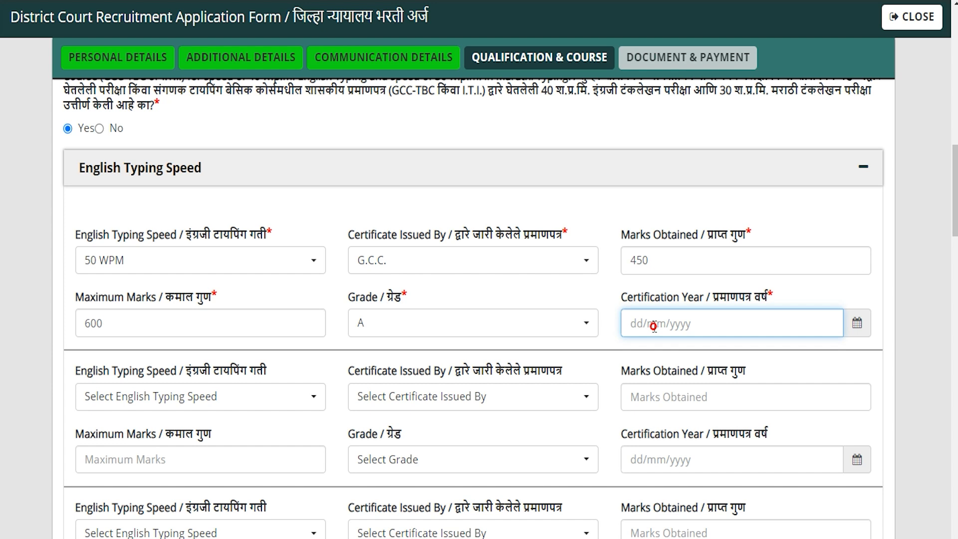
left_click(858, 323)
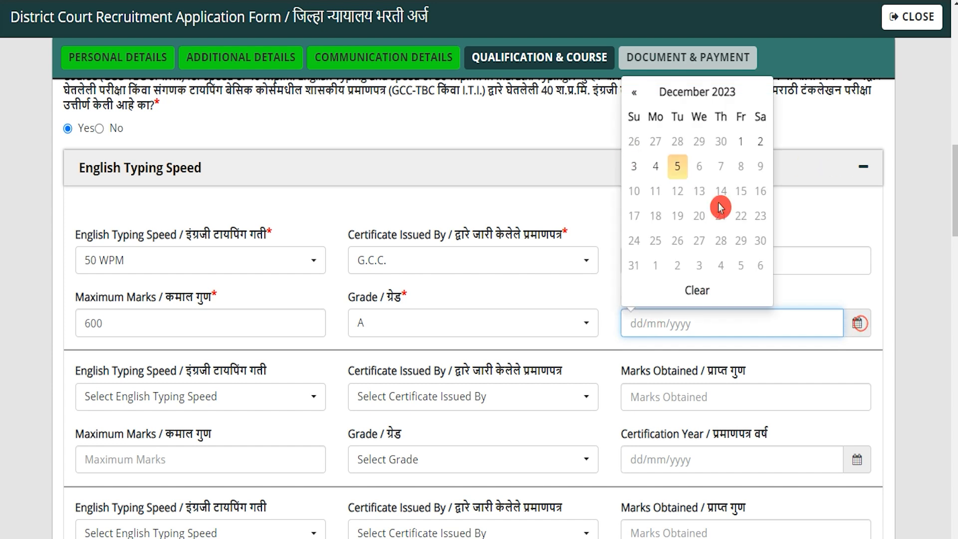
left_click(924, 334)
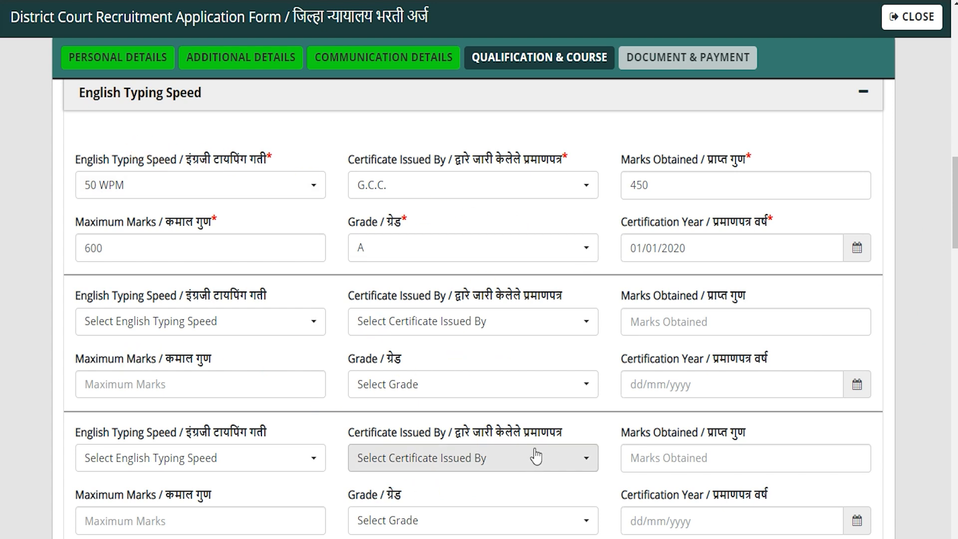
Step: Expand the Marathi Typing Speed, English Shorthand Speed and Marathi Shorthand Speed sections to review their fields
scroll(536, 399, "down", 5)
scroll(261, 338, "down", 3)
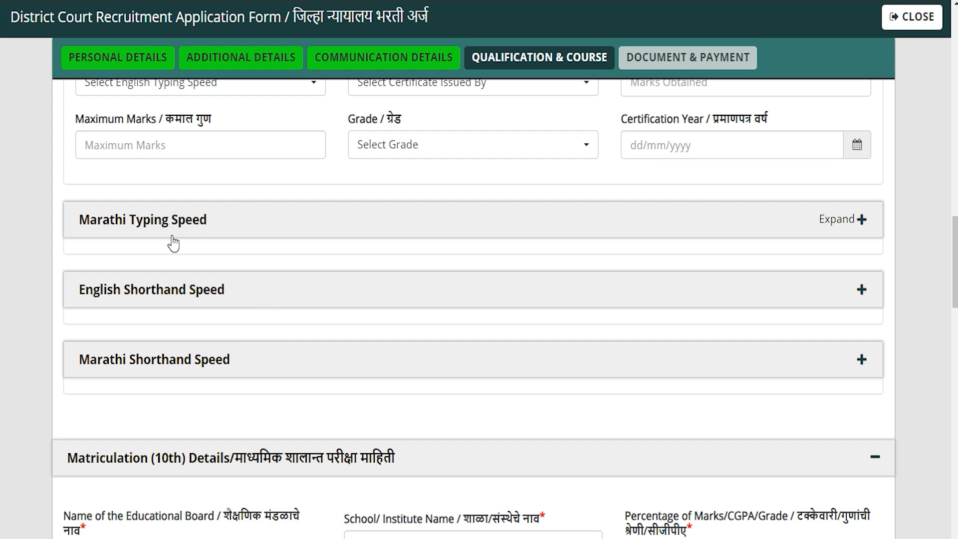
left_click(192, 225)
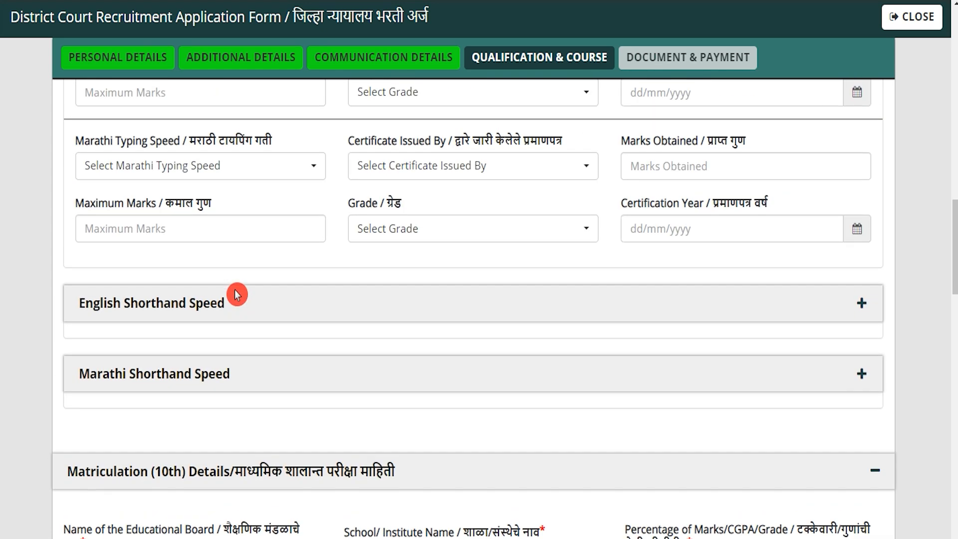
left_click(270, 349)
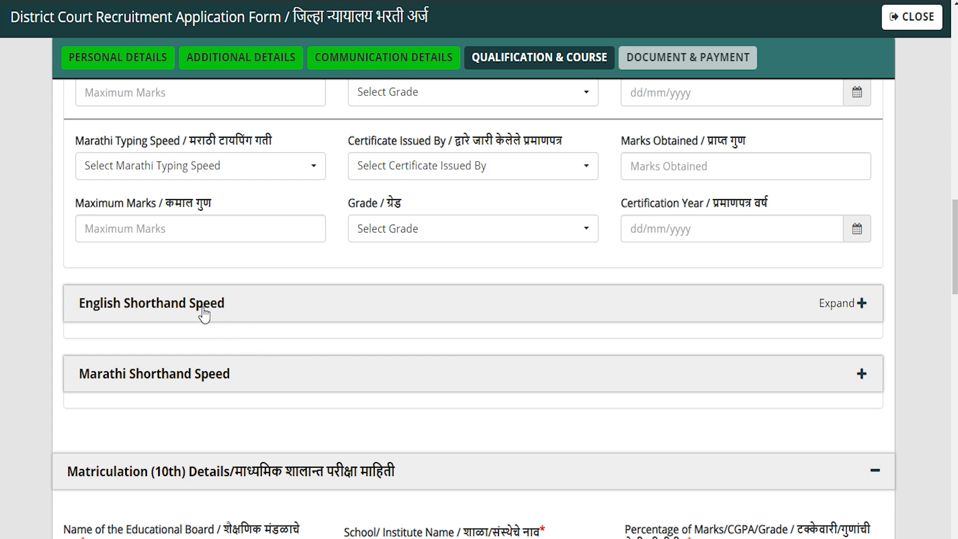
left_click(202, 308)
scroll(386, 342, "down", 4)
scroll(183, 375, "down", 1)
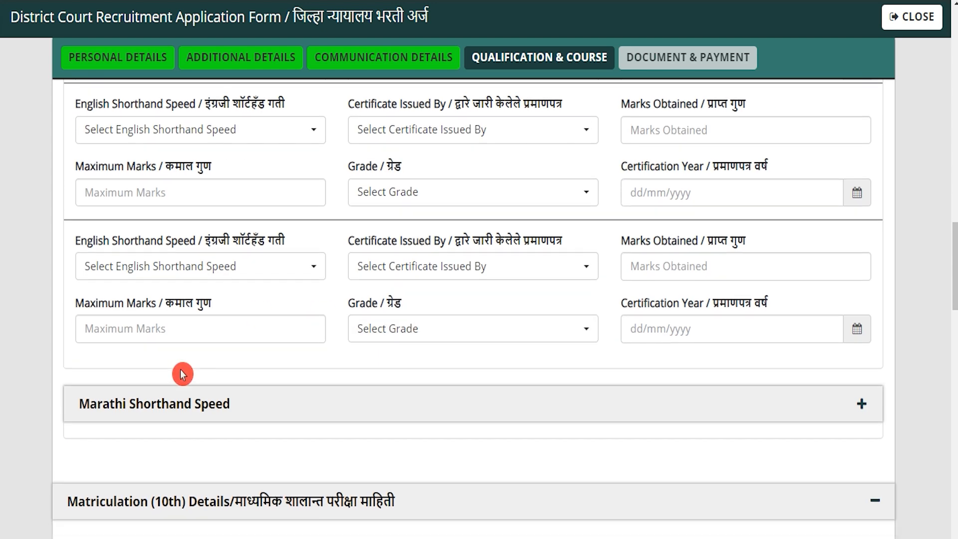
scroll(183, 374, "down", 5)
scroll(197, 346, "up", 1)
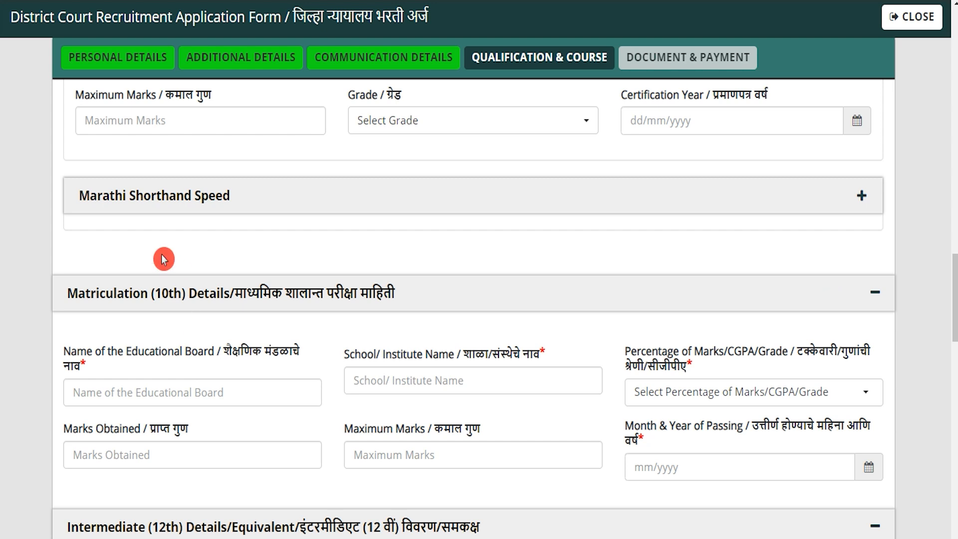
left_click(239, 202)
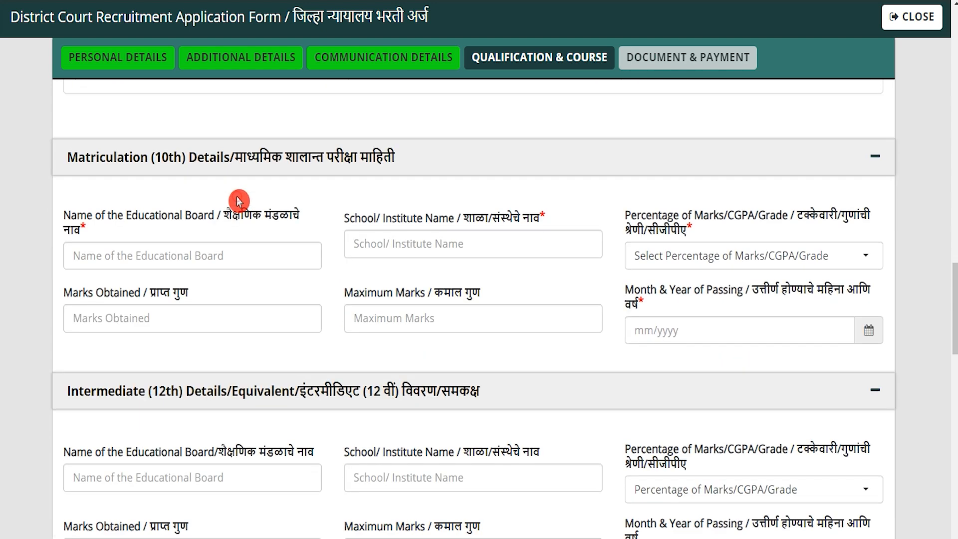
Step: In the Matriculation (10th) details, enter CBSE as the educational board and JIC as the school name
scroll(324, 319, "down", 5)
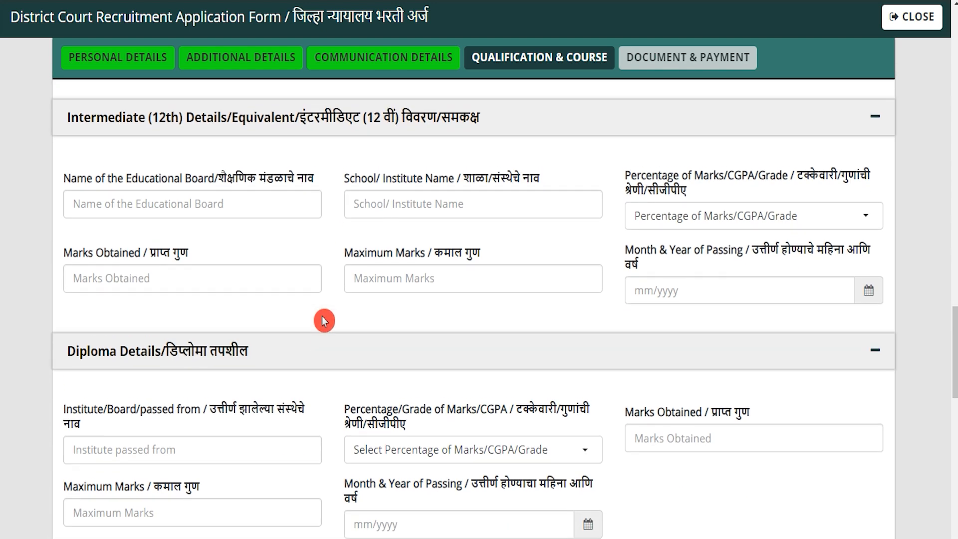
scroll(322, 316, "up", 5)
scroll(322, 316, "up", 3)
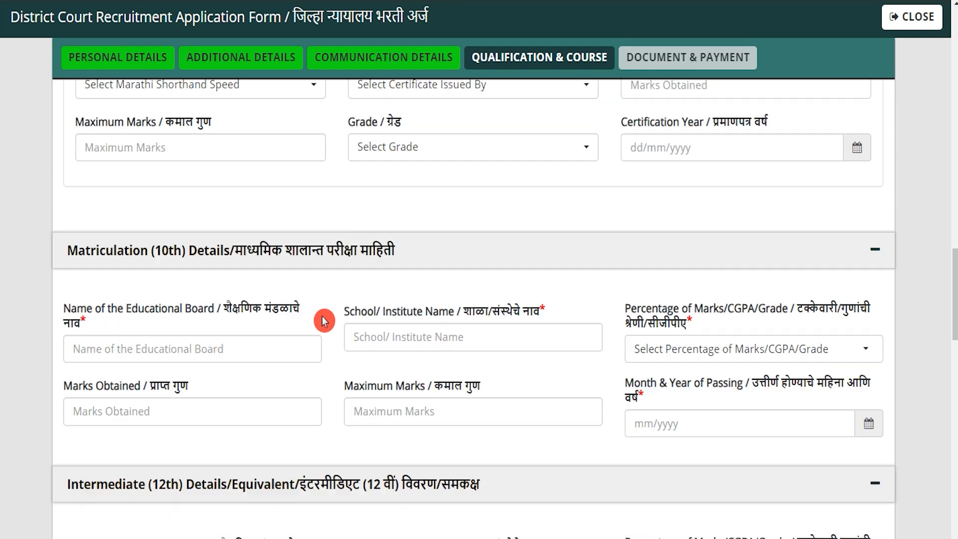
left_click_drag(84, 305, 205, 369)
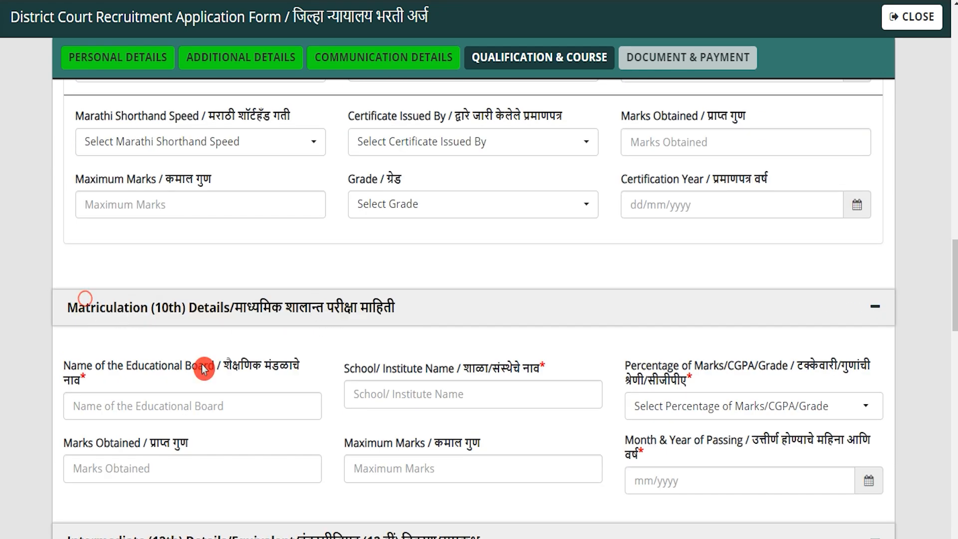
scroll(205, 369, "down", 3)
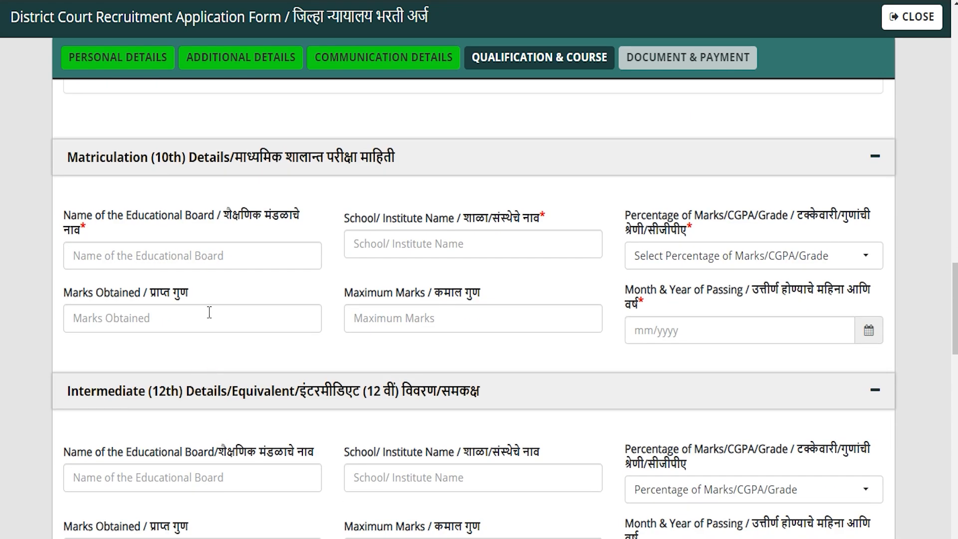
left_click(166, 256)
type("CBSE")
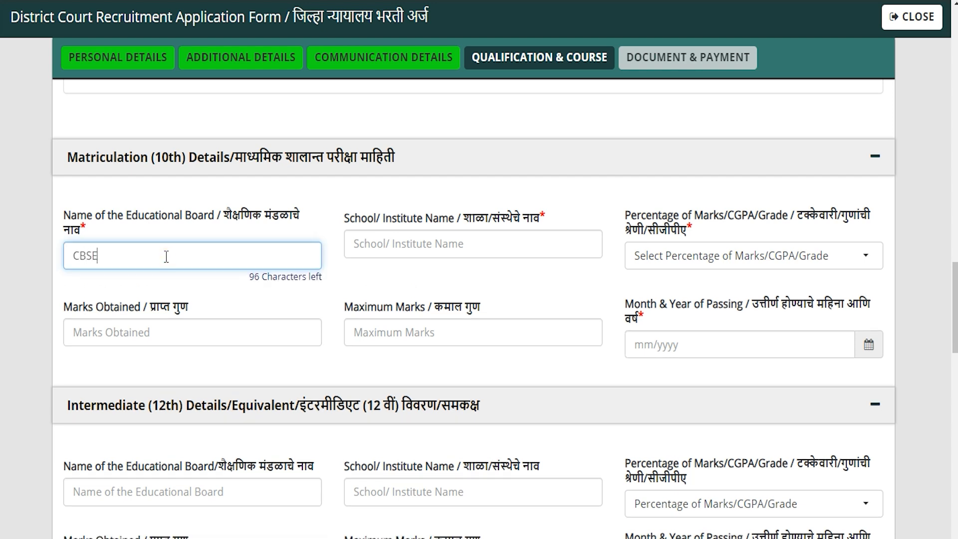
left_click(434, 243)
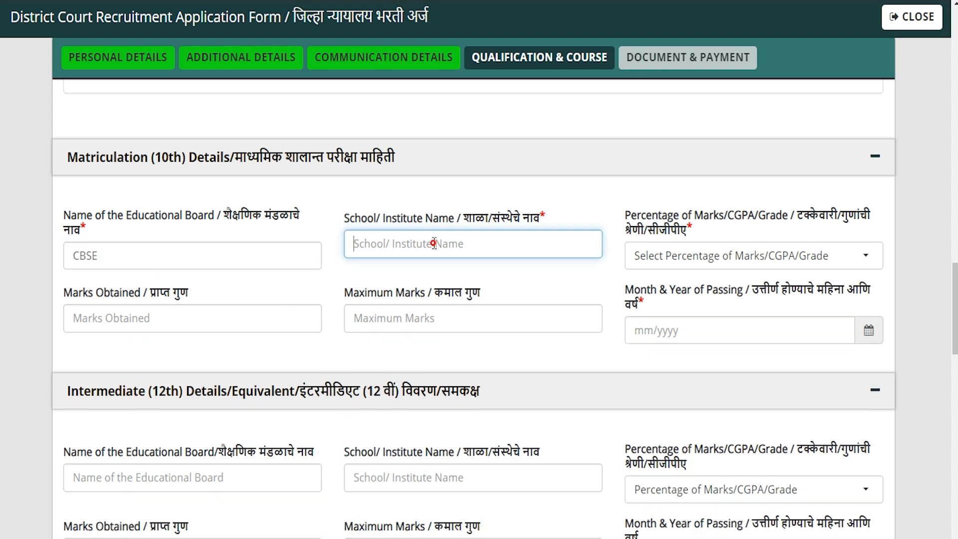
type("JIC")
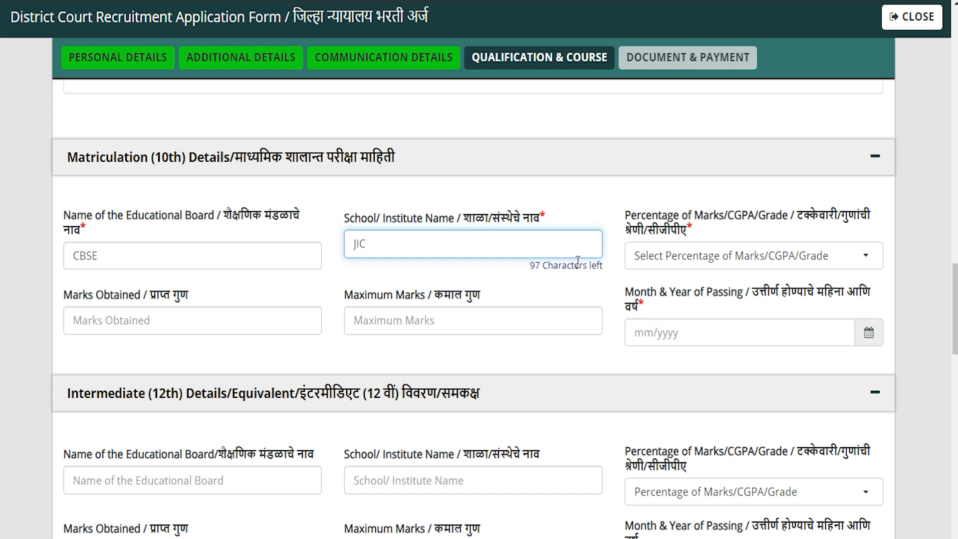
Step: Set the matriculation result type to Percentage, with 450 marks obtained out of a maximum of 600
left_click(674, 256)
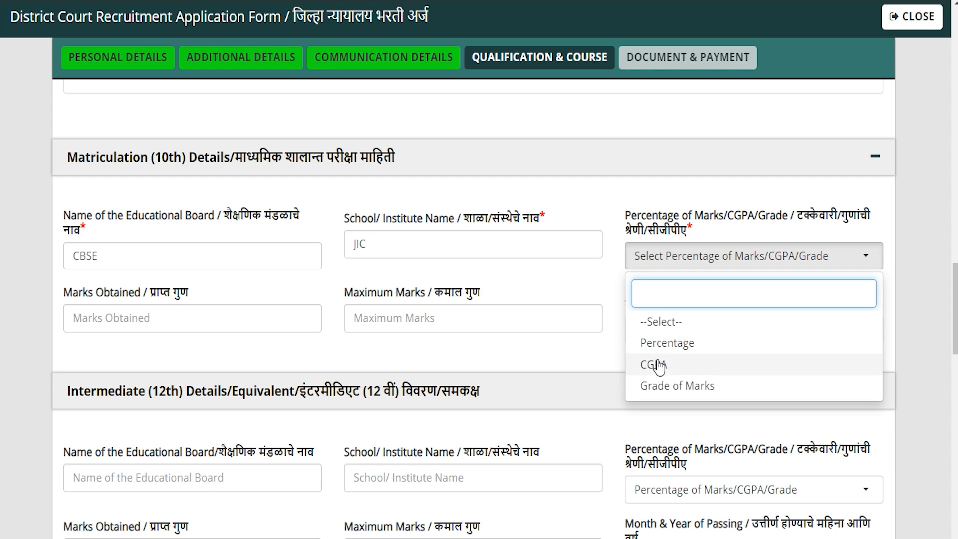
left_click(667, 342)
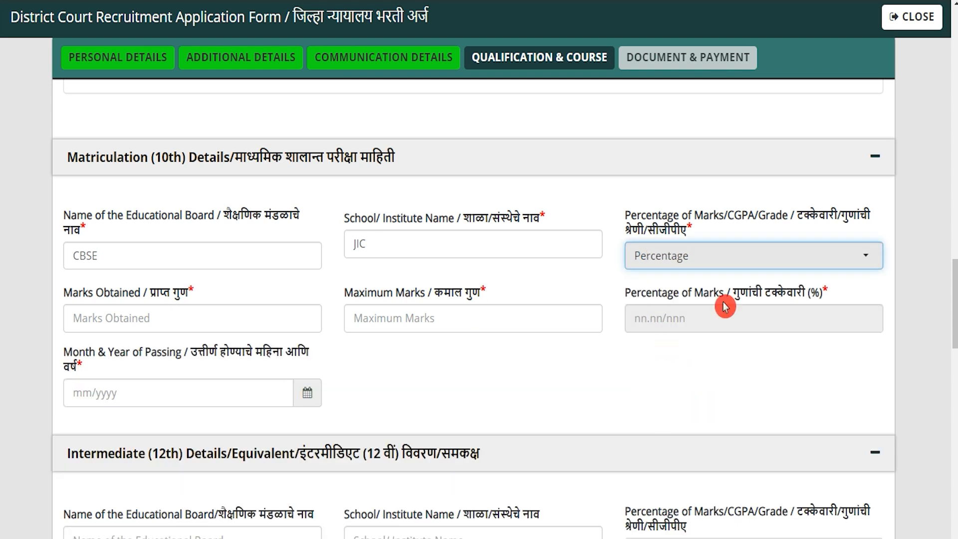
left_click(179, 318)
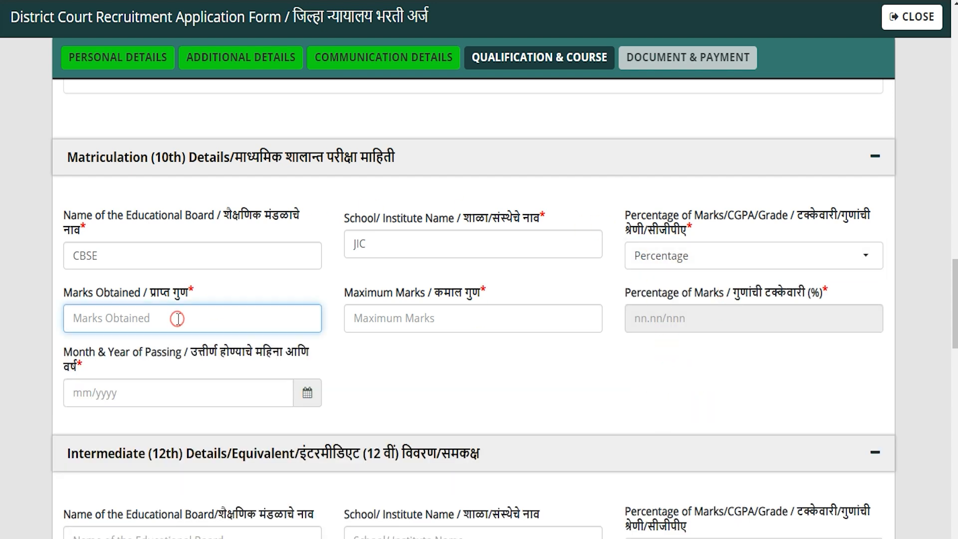
type("450")
key("Tab")
type("600")
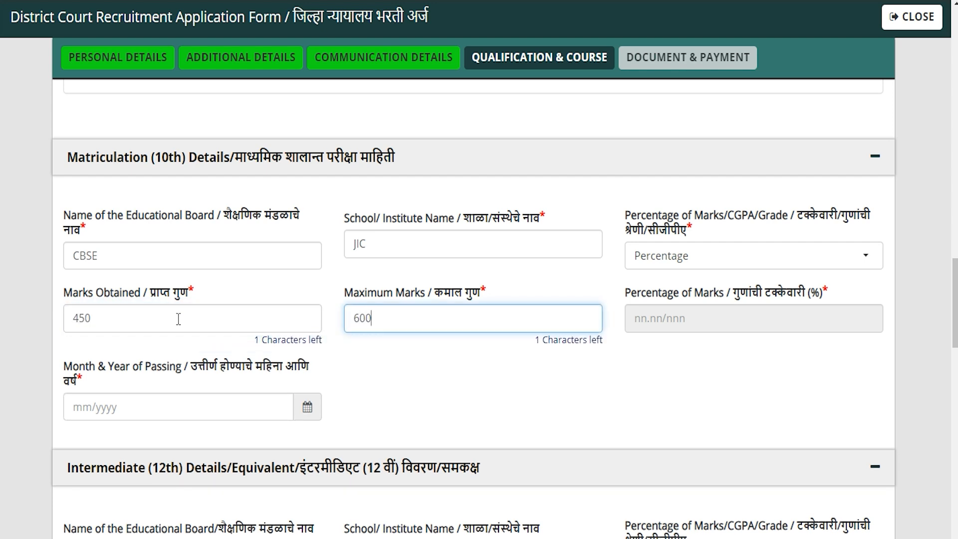
key("Tab")
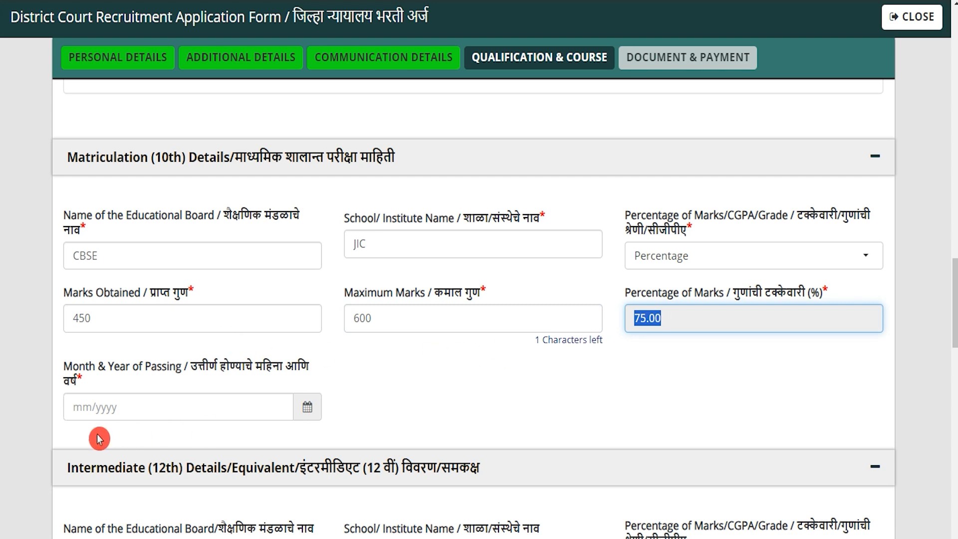
left_click(130, 406)
left_click(308, 393)
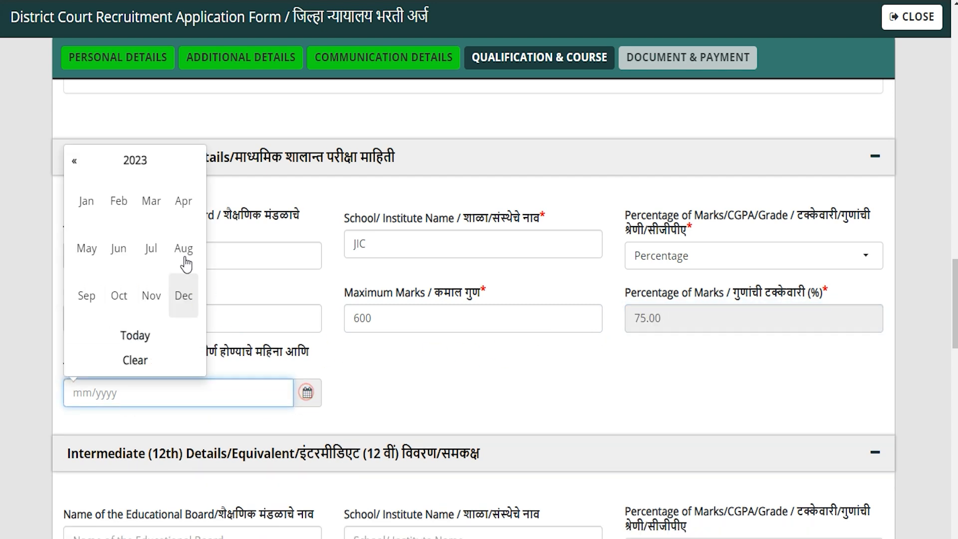
left_click(136, 161)
left_click(76, 160)
left_click(76, 160)
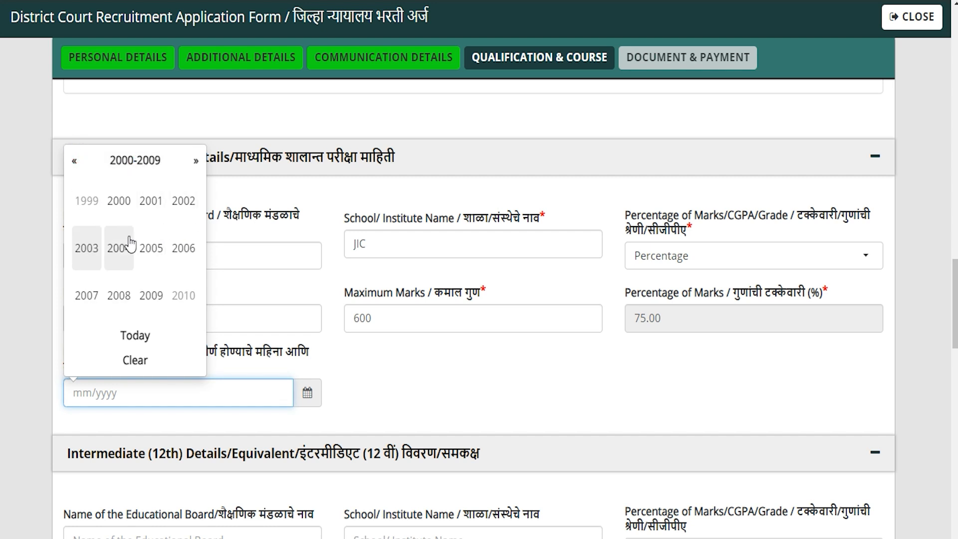
left_click(152, 297)
left_click(460, 398)
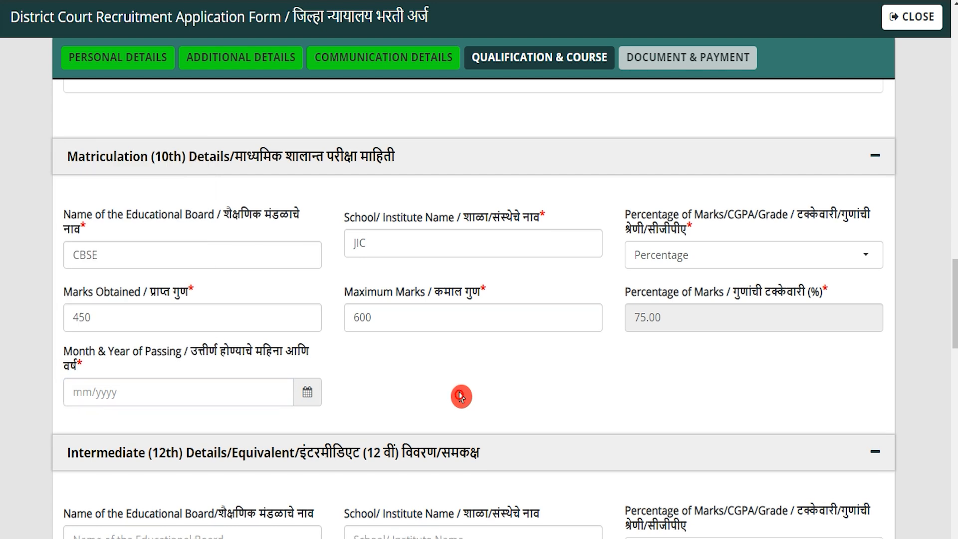
Step: In the Graduation details, enter CCS as the institute, board or university
scroll(237, 319, "down", 3)
scroll(422, 444, "down", 6)
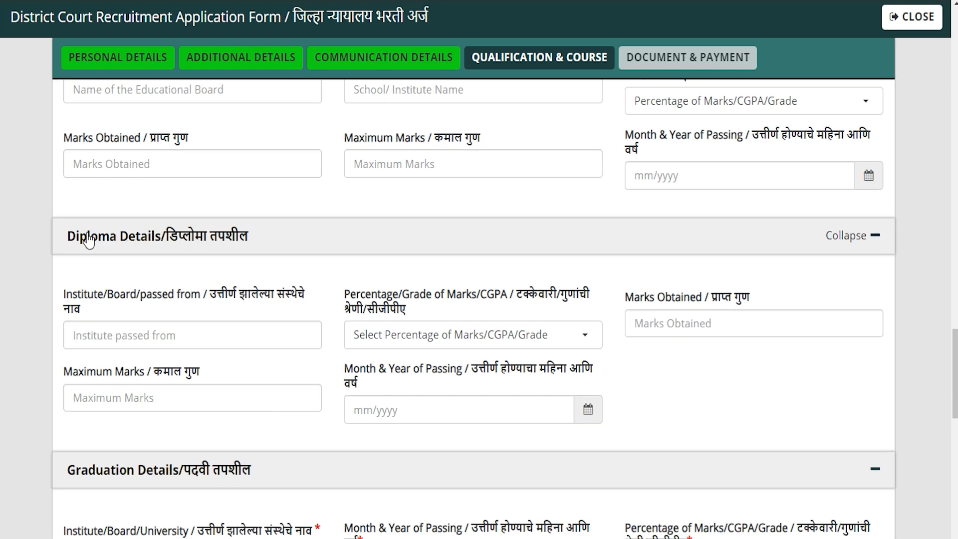
scroll(367, 374, "down", 3)
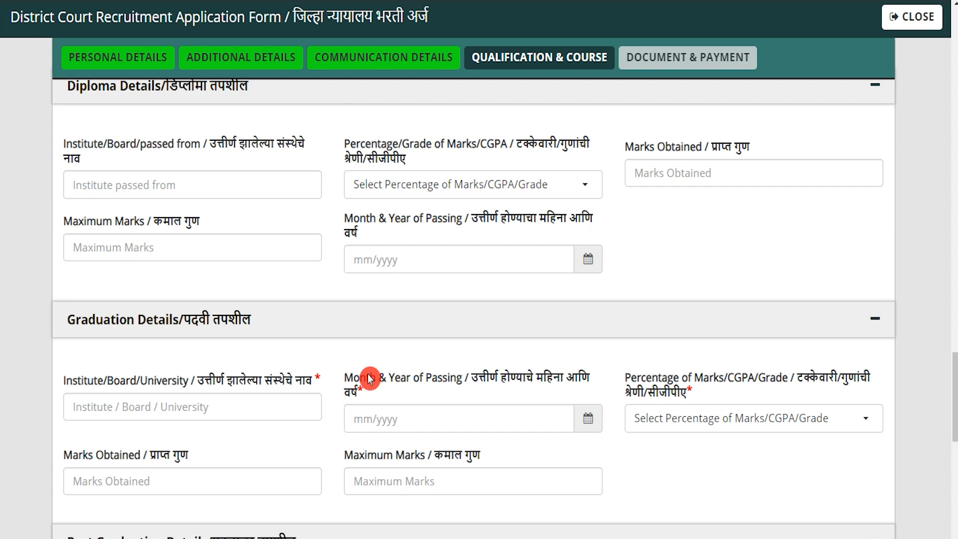
scroll(367, 373, "down", 3)
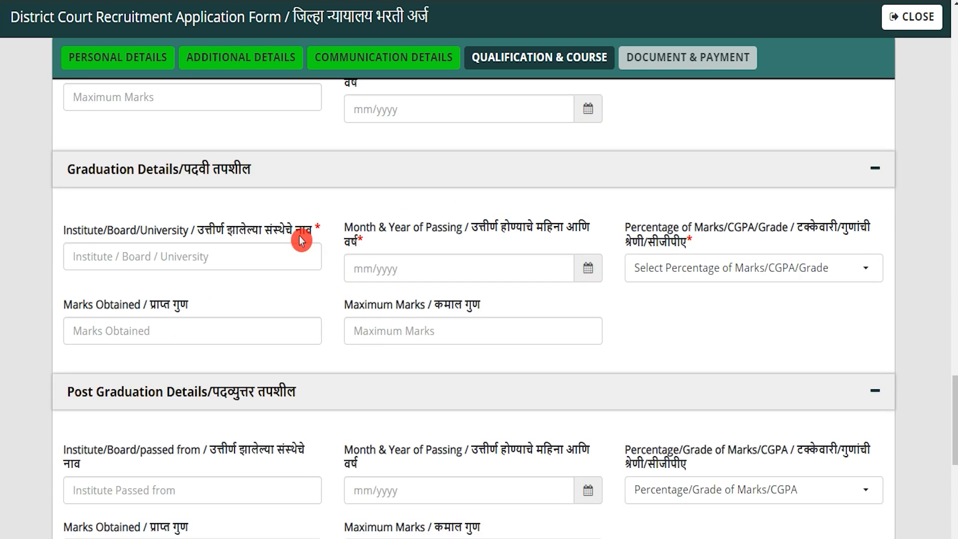
left_click(172, 254)
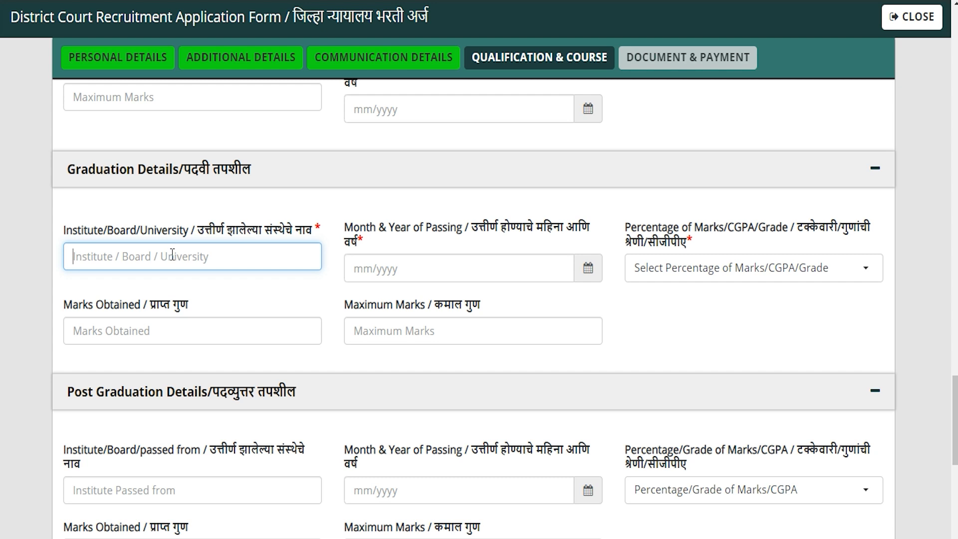
type("CCS")
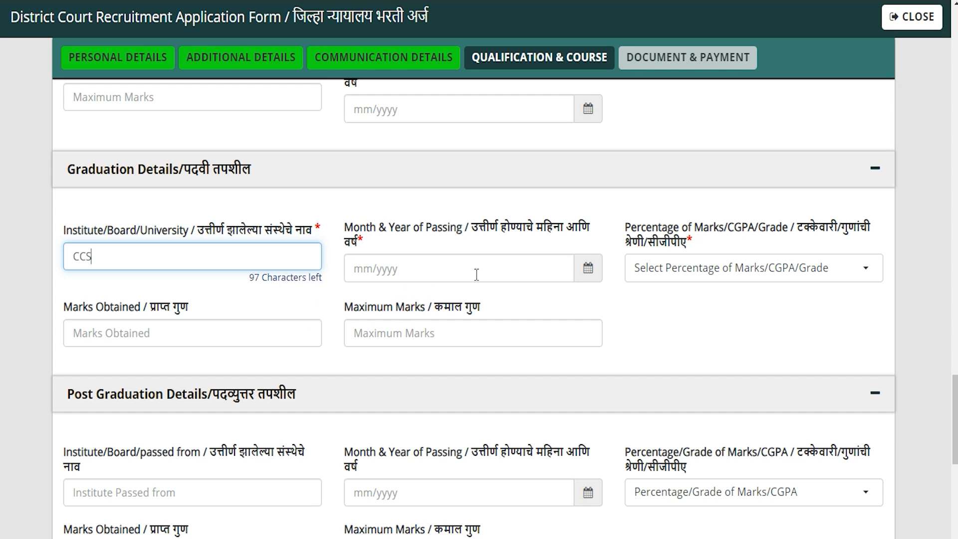
left_click(591, 277)
left_click(702, 312)
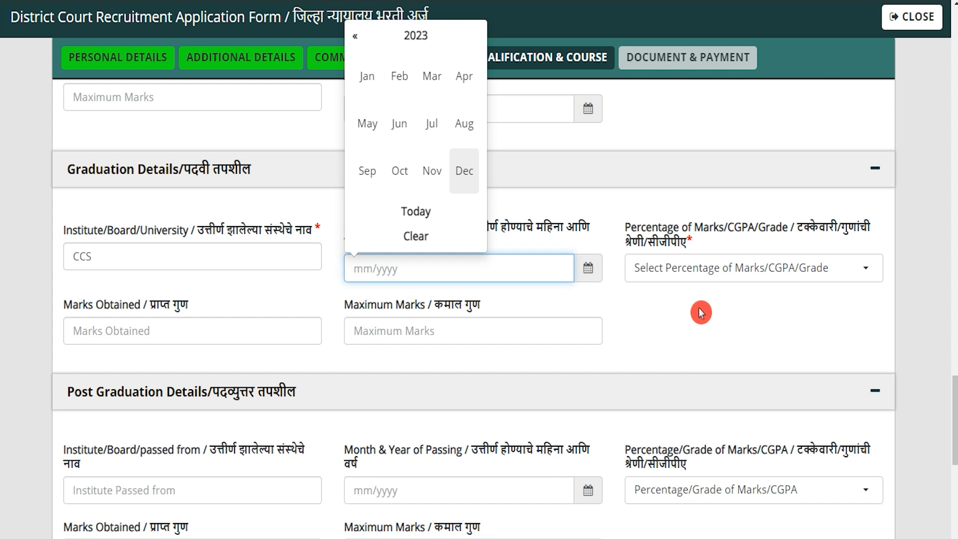
Step: Set the graduation result type to Percentage, with 450 marks obtained out of a maximum of 600
left_click(722, 269)
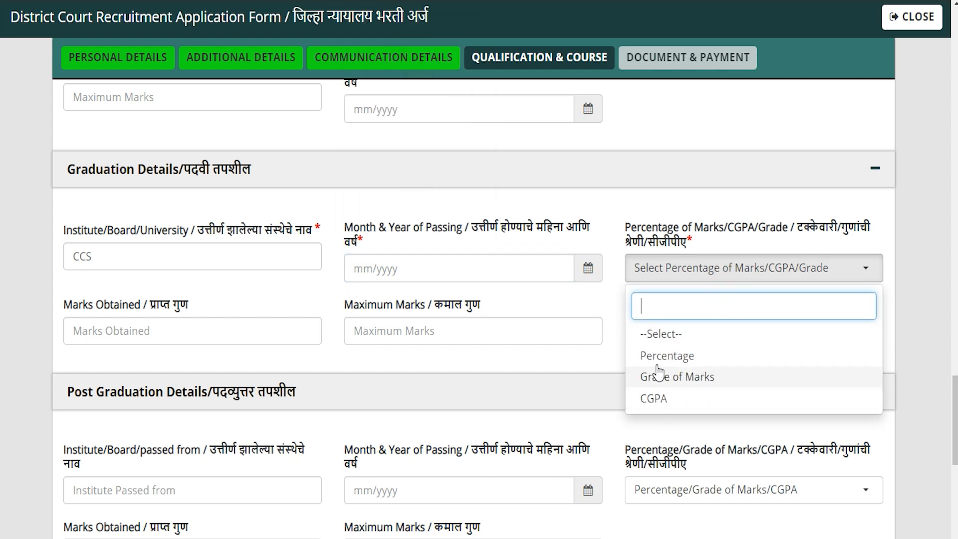
left_click(677, 360)
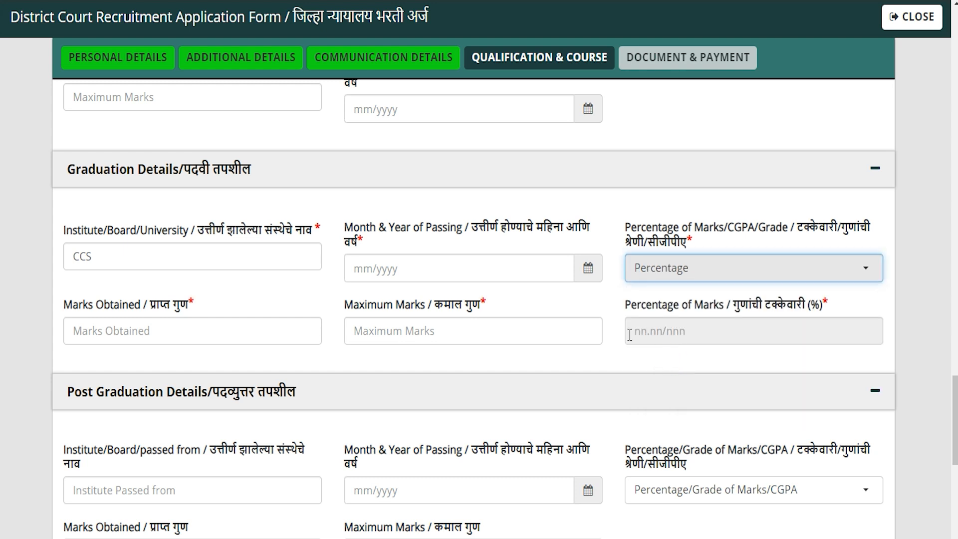
left_click(159, 323)
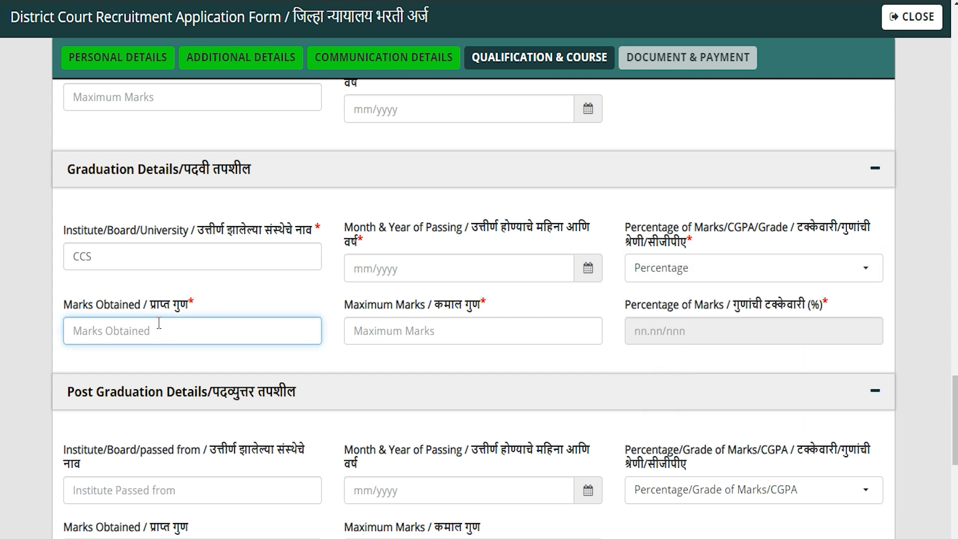
type("450")
key("Tab")
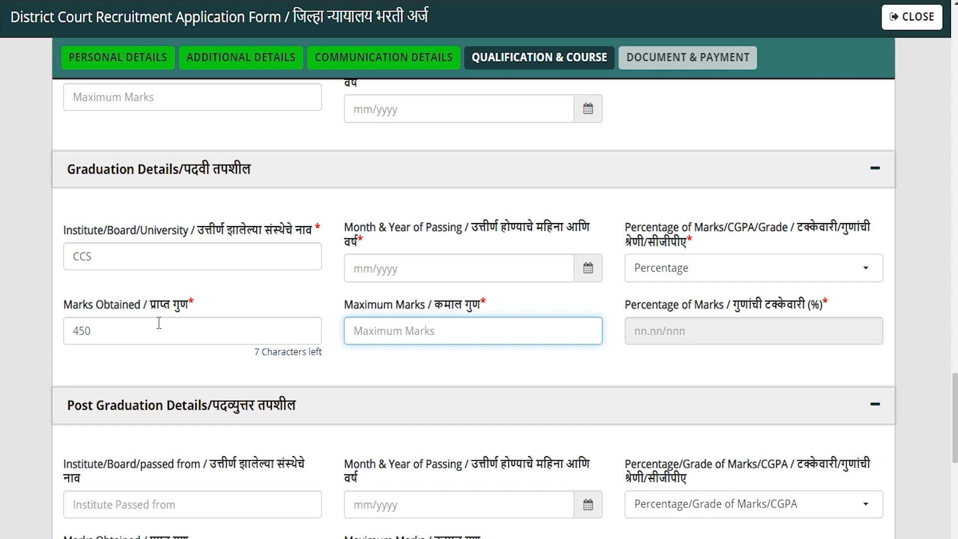
type("600")
key("Tab")
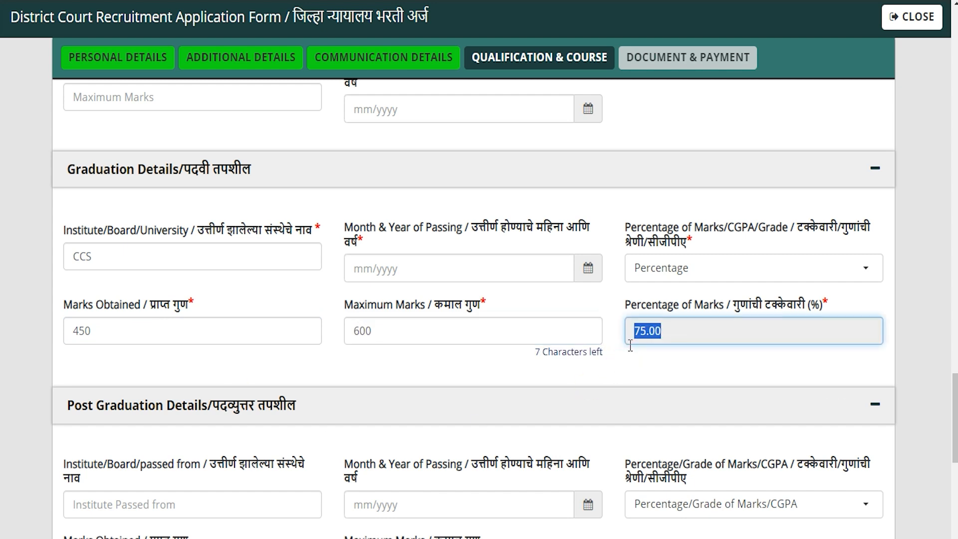
left_click(619, 365)
Step: Answer No to the law graduate question in the Law Graduate Details
scroll(617, 366, "down", 5)
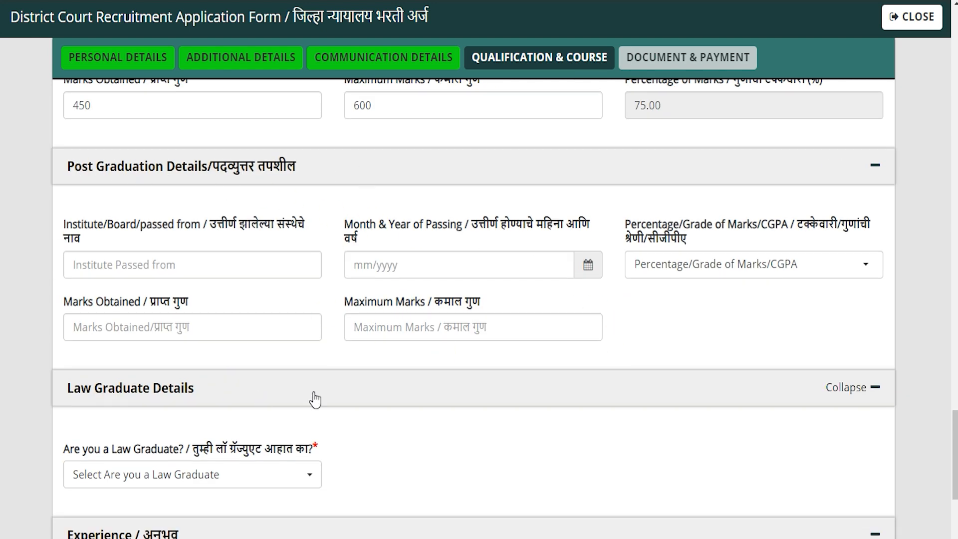
scroll(256, 389, "down", 3)
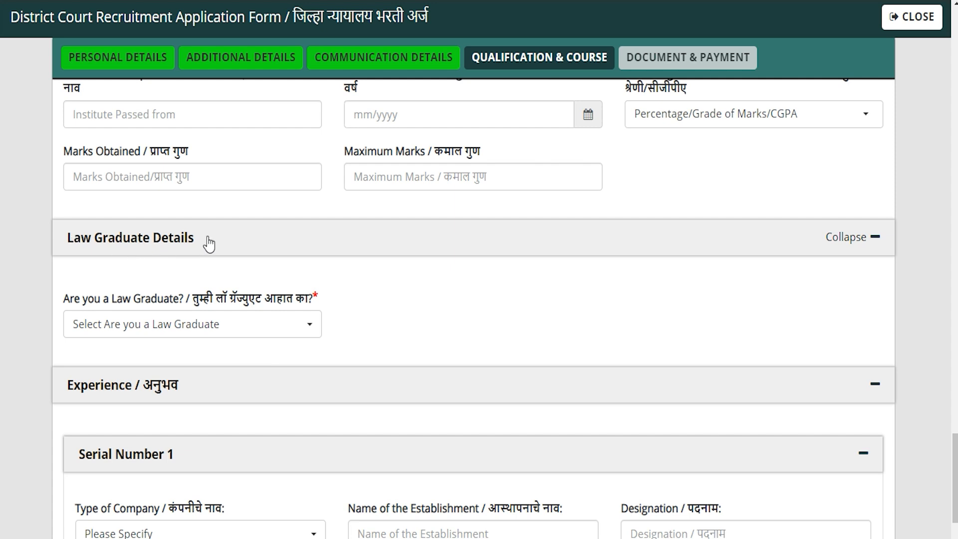
scroll(343, 345, "down", 3)
scroll(267, 331, "up", 1)
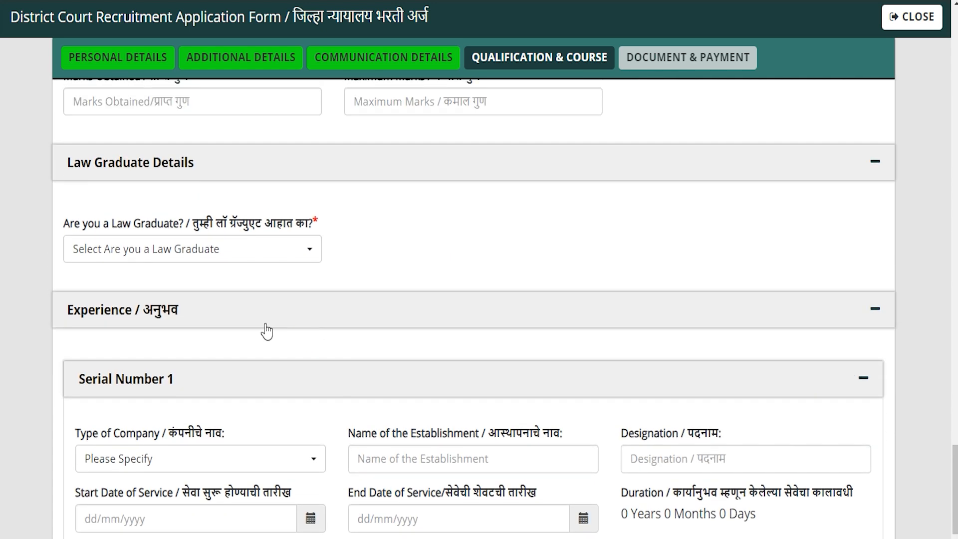
left_click(214, 248)
left_click(118, 335)
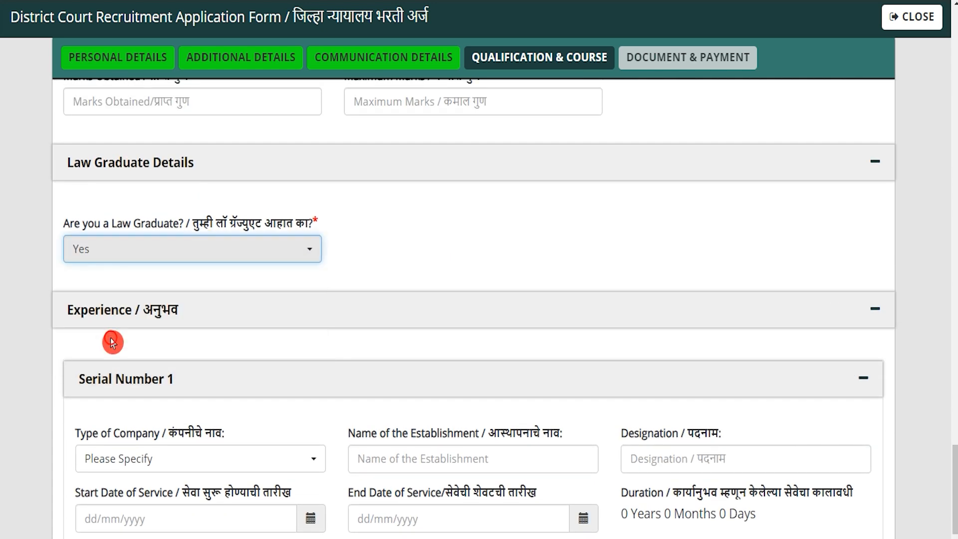
left_click(197, 260)
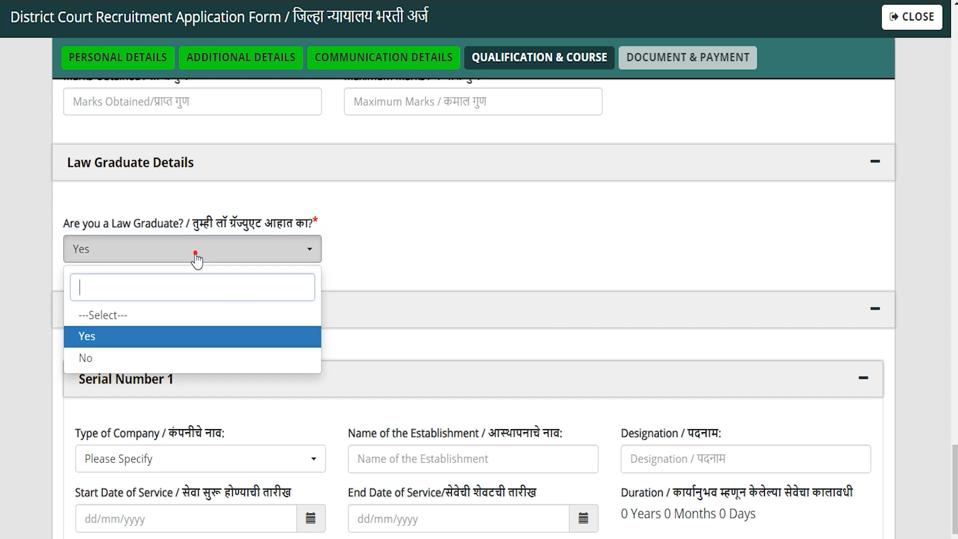
left_click(88, 357)
Step: Review the first Experience entry's company type options, establishment, designation, service start and end dates, and duration fields
scroll(384, 285, "down", 3)
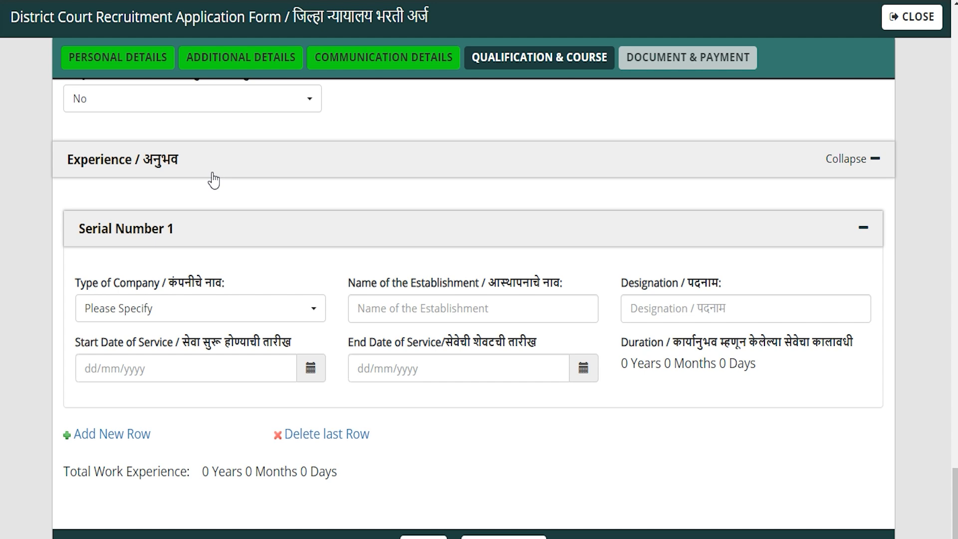
left_click(168, 312)
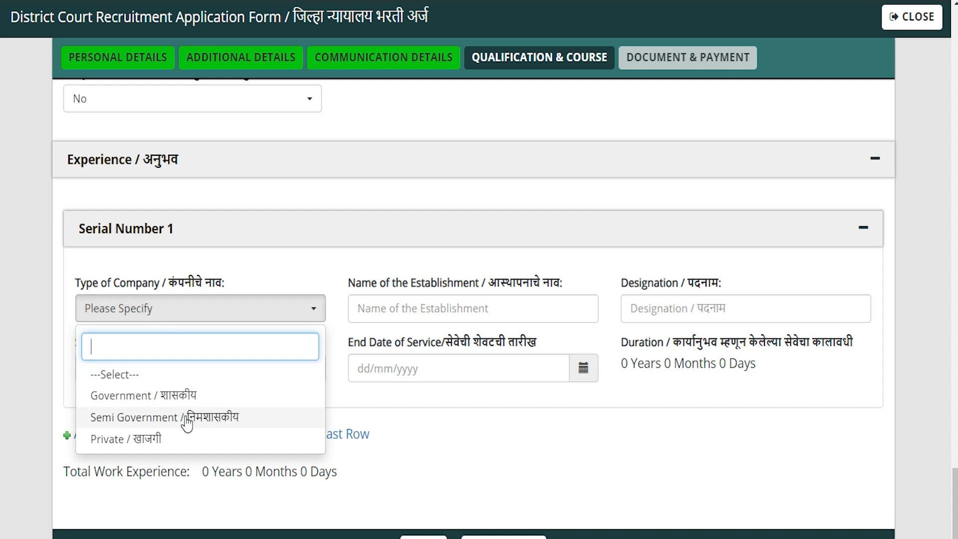
left_click(483, 434)
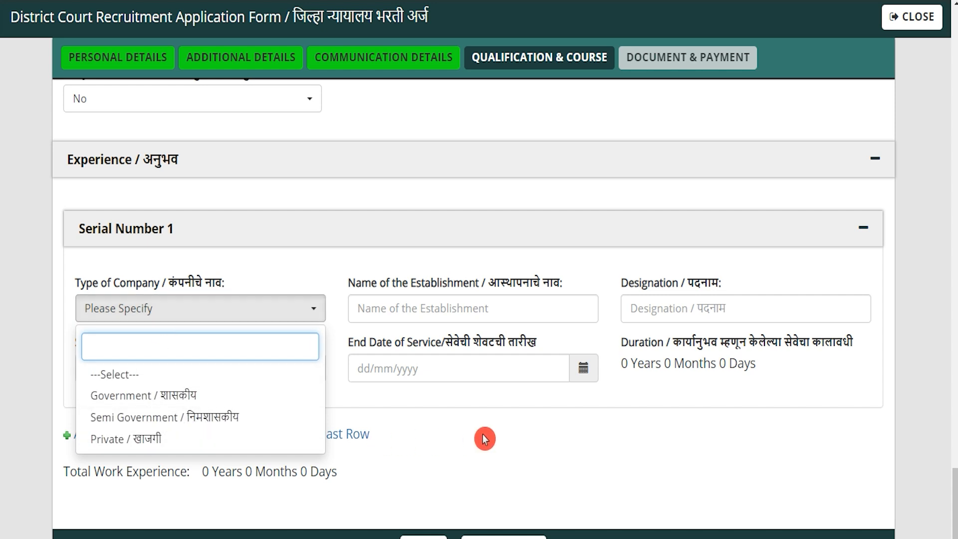
left_click(438, 305)
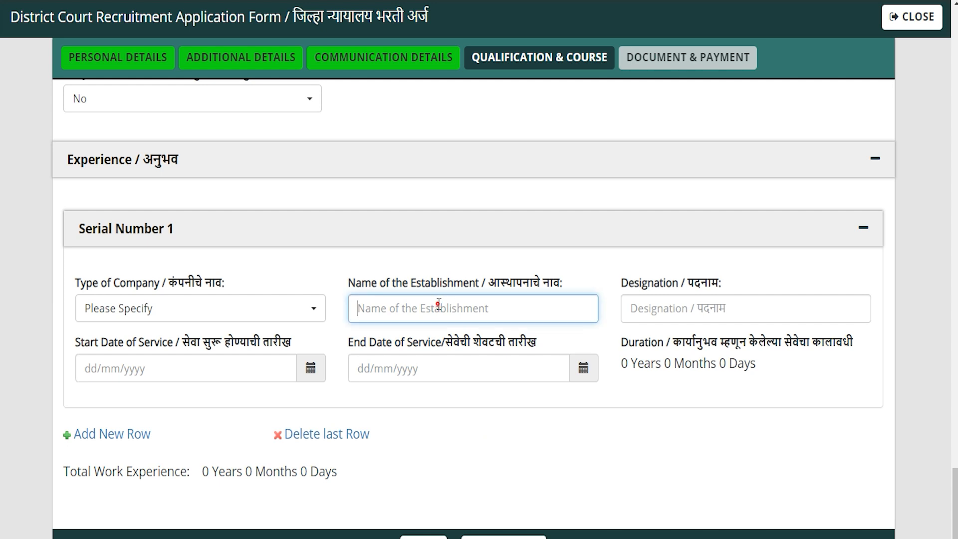
left_click(661, 308)
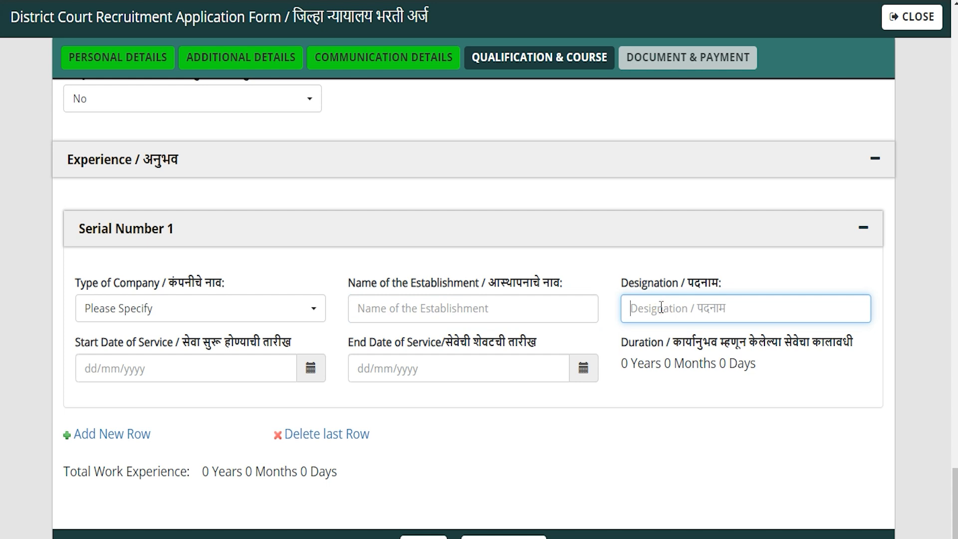
left_click(172, 369)
left_click(314, 369)
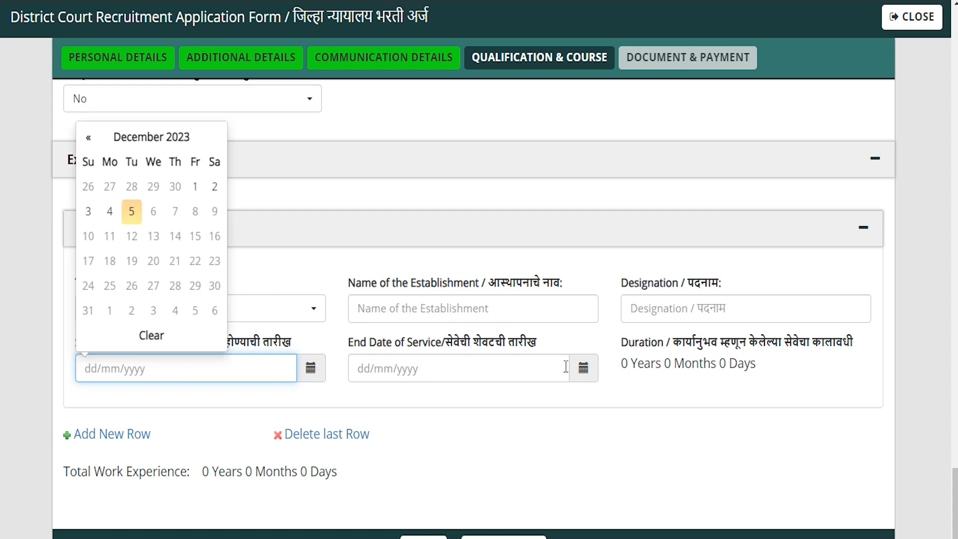
left_click(582, 370)
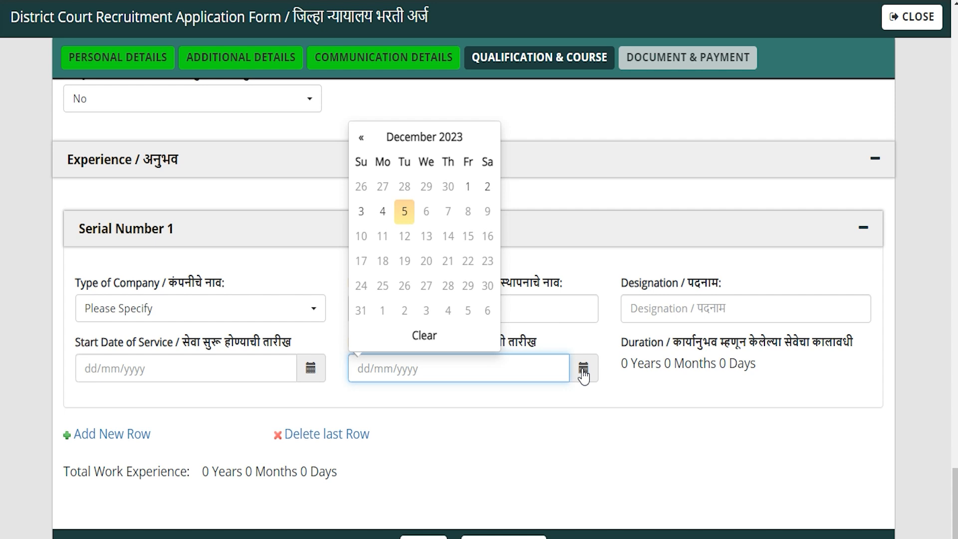
left_click(617, 394)
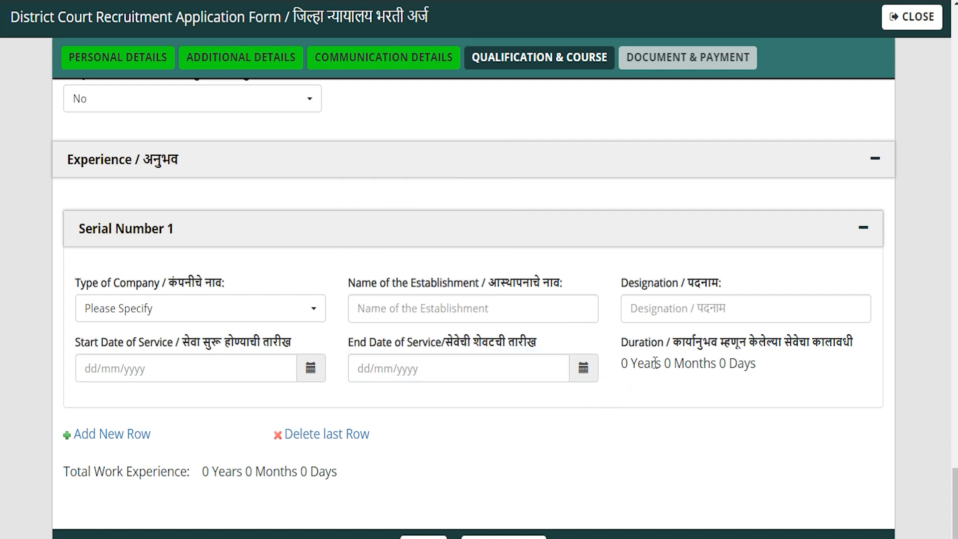
left_click_drag(652, 370, 714, 368)
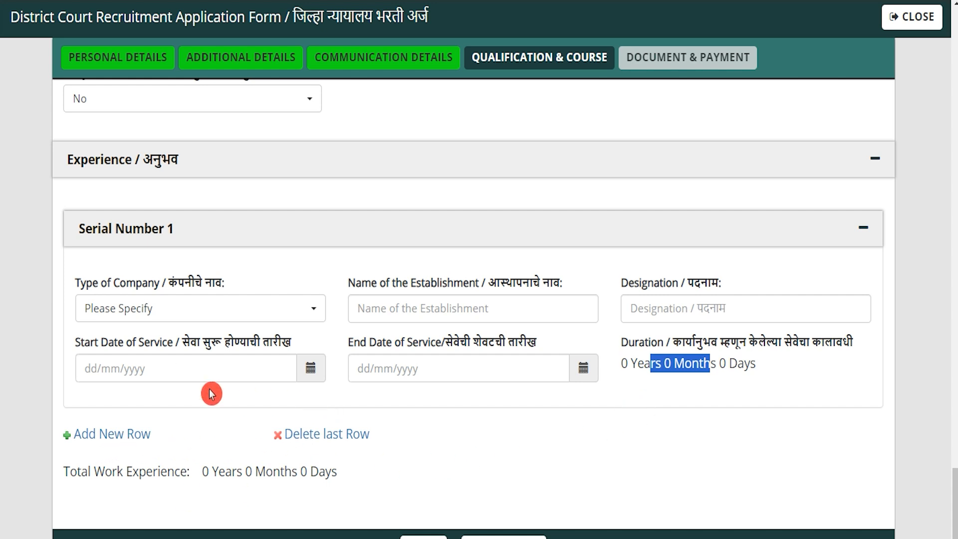
left_click(635, 414)
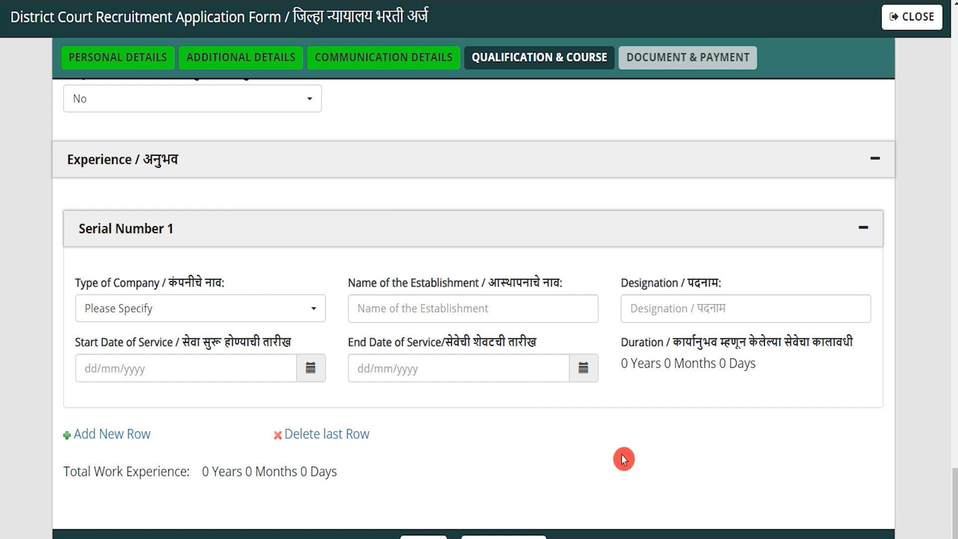
Step: Save the qualification and course details and proceed to the document and payment section
scroll(624, 459, "down", 1)
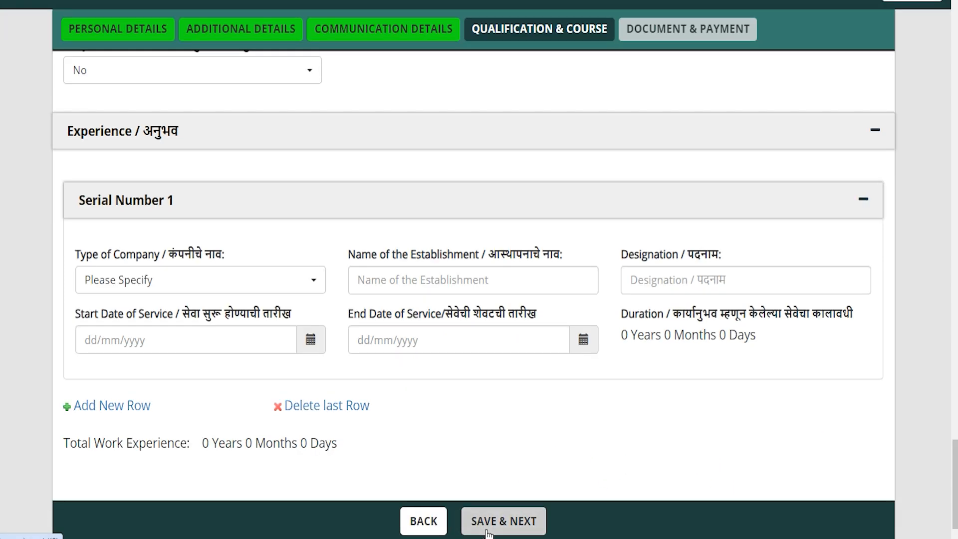
left_click(487, 526)
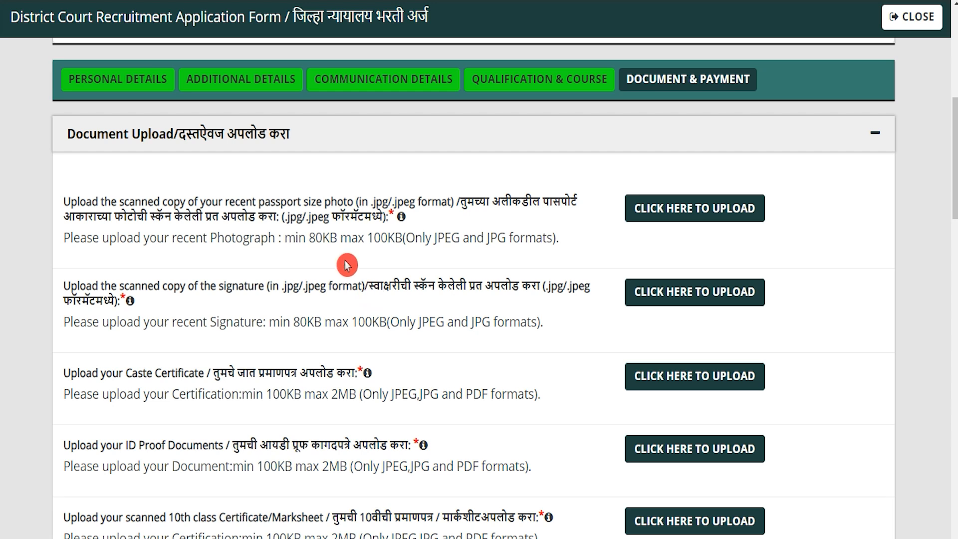
Step: Review the list of documents to upload, from the passport size photo and signature through the certificates to other relevant documents
left_click_drag(241, 203, 326, 203)
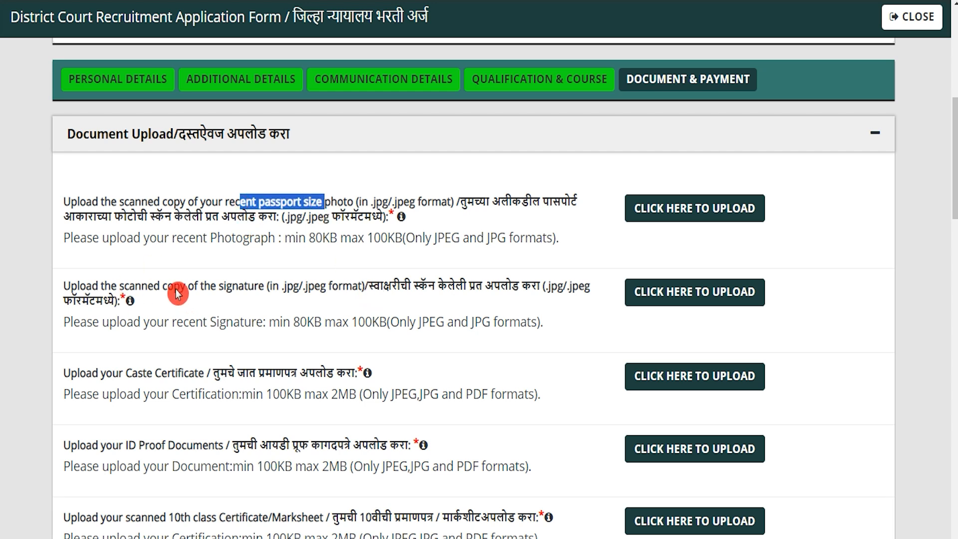
left_click_drag(181, 289, 254, 289)
left_click_drag(167, 373, 123, 374)
scroll(125, 372, "down", 3)
left_click_drag(128, 296, 261, 293)
scroll(184, 297, "down", 2)
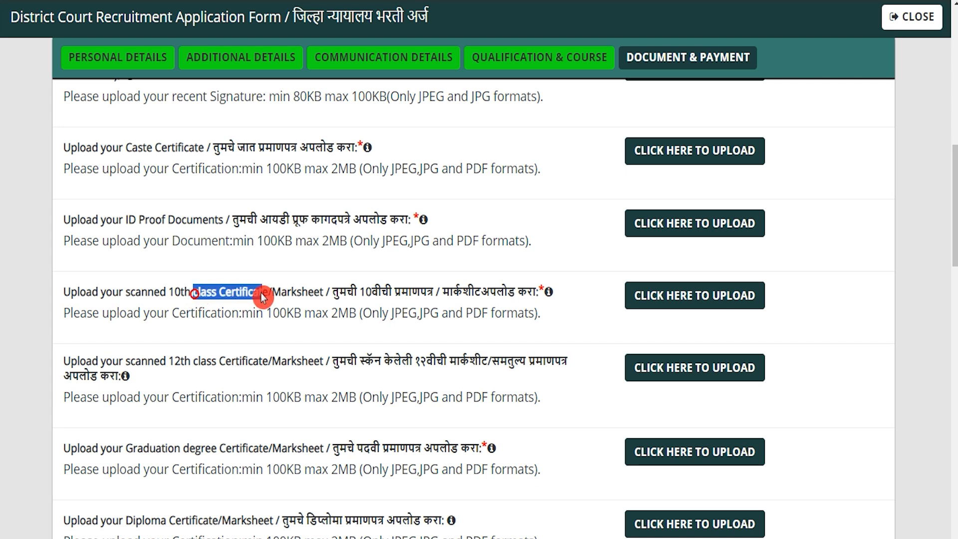
left_click_drag(186, 362, 263, 362)
scroll(262, 350, "down", 4)
left_click_drag(162, 223, 250, 223)
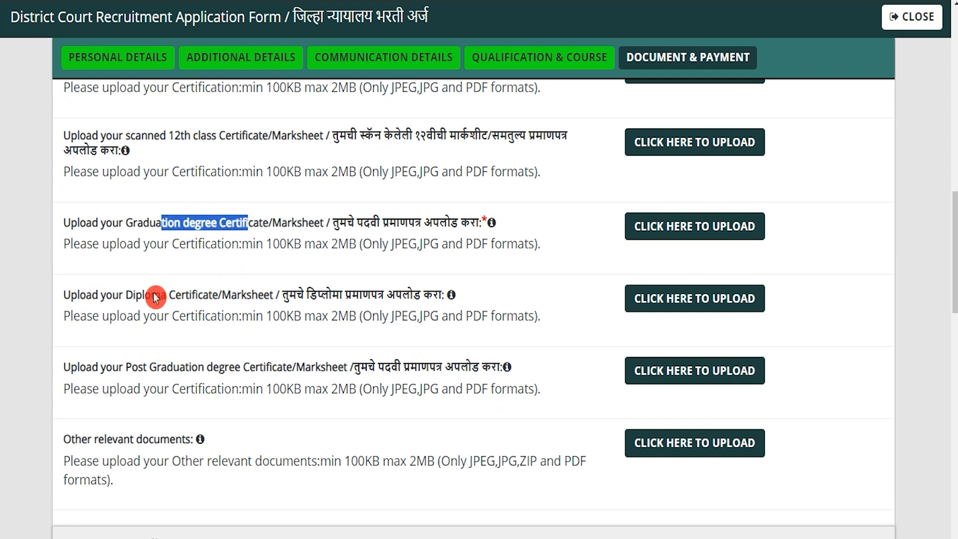
left_click_drag(152, 295, 223, 298)
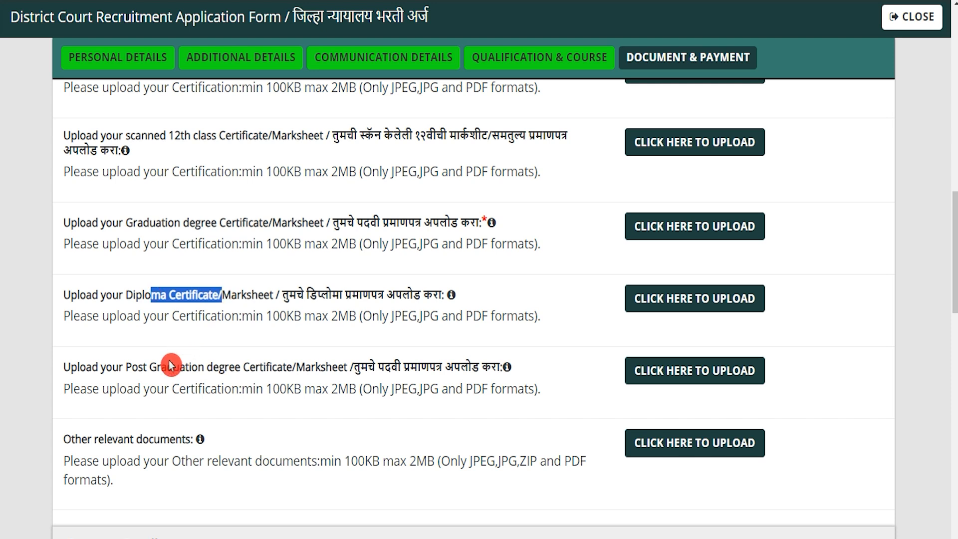
left_click_drag(132, 368, 223, 373)
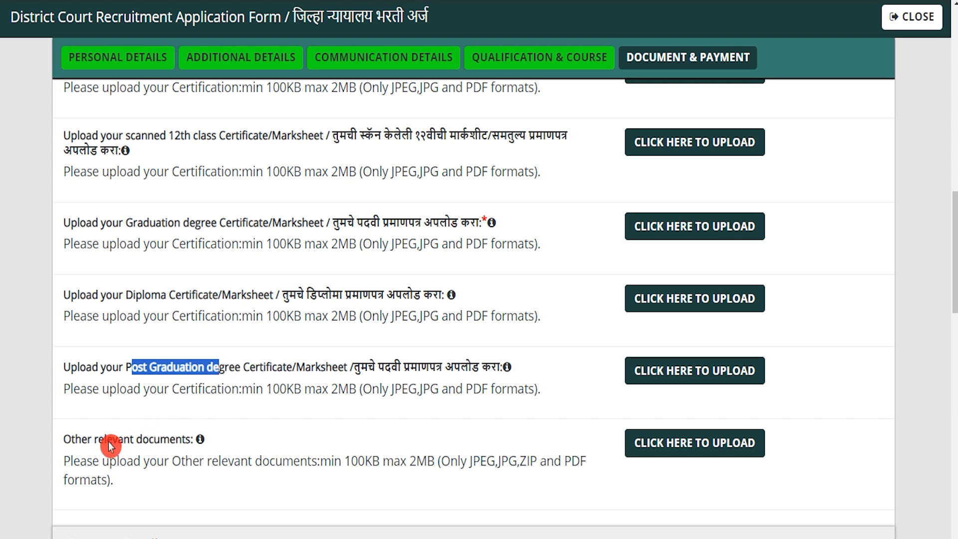
left_click_drag(104, 440, 180, 444)
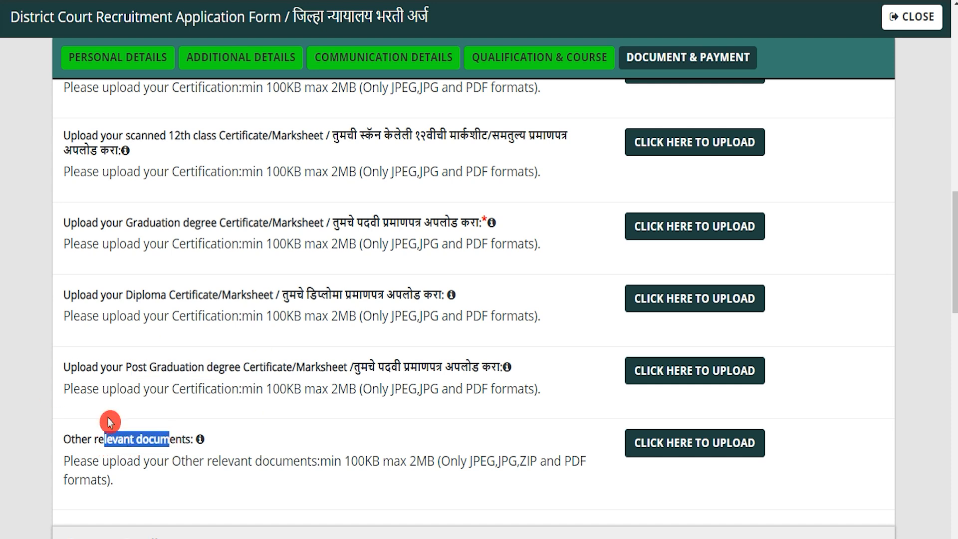
Step: Check the file size limits and accepted formats for the photograph, signature, caste certificate, ID proof and 10th class marksheet
scroll(211, 313, "up", 5)
scroll(211, 313, "up", 5)
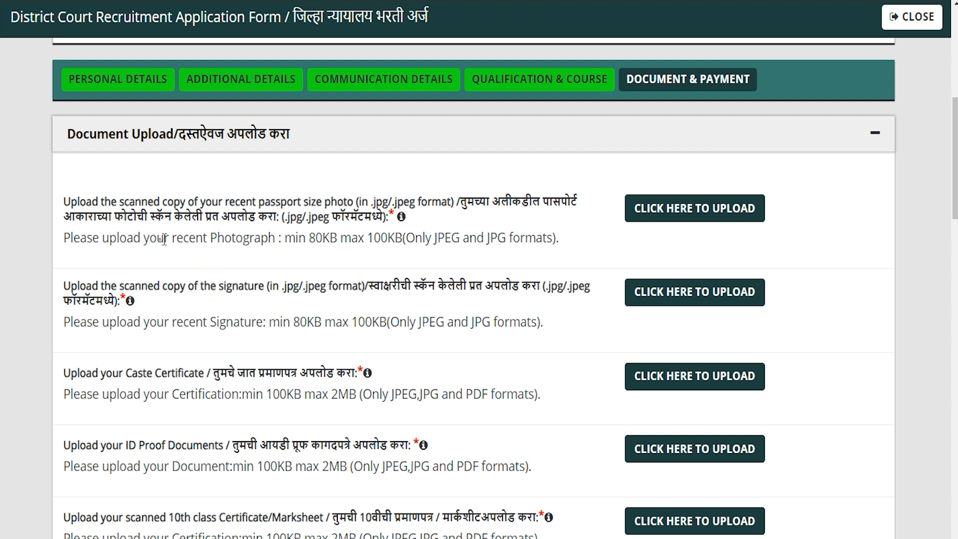
left_click_drag(163, 239, 244, 239)
left_click_drag(306, 238, 507, 240)
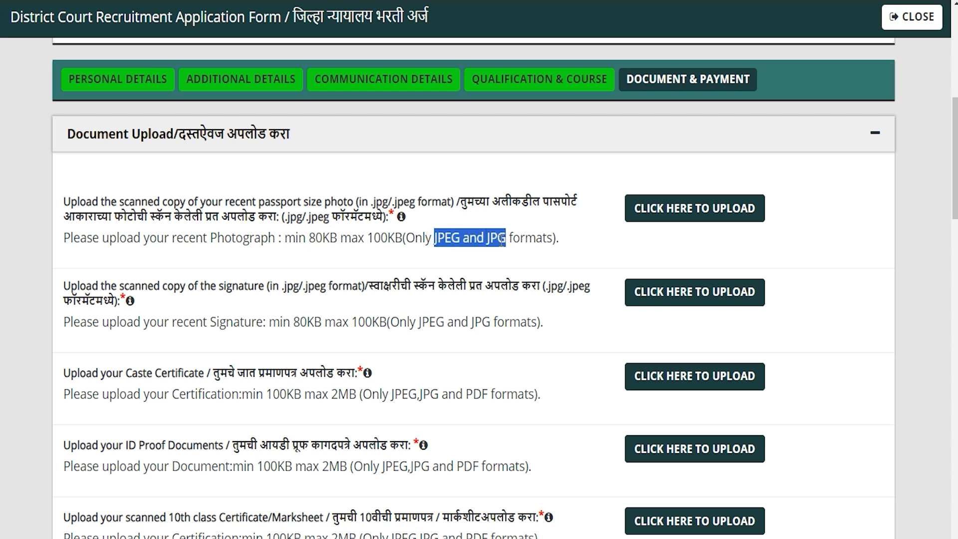
left_click_drag(226, 322, 491, 322)
mouse_move(150, 374)
left_mouse_down()
mouse_move(199, 373)
mouse_move(188, 394)
mouse_move(305, 394)
left_mouse_up()
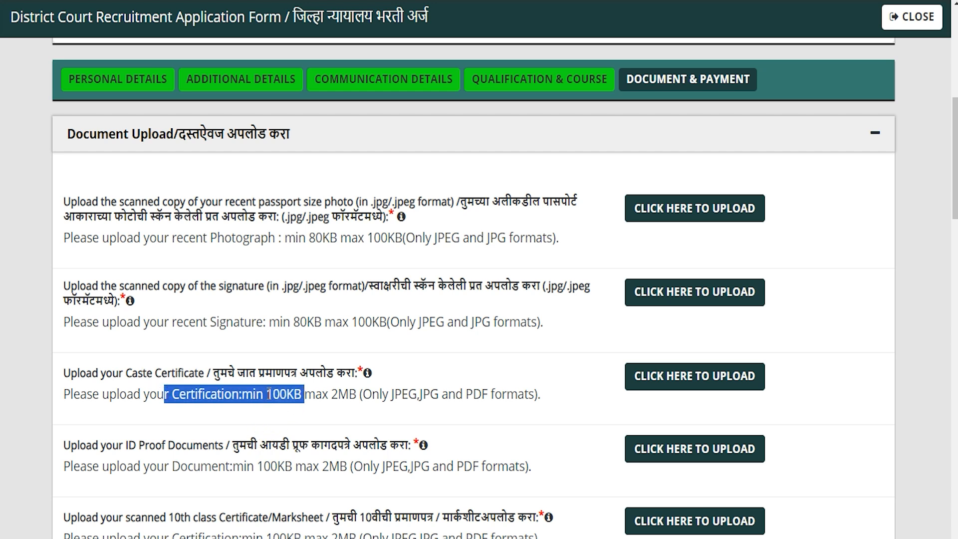
left_click_drag(275, 394, 353, 400)
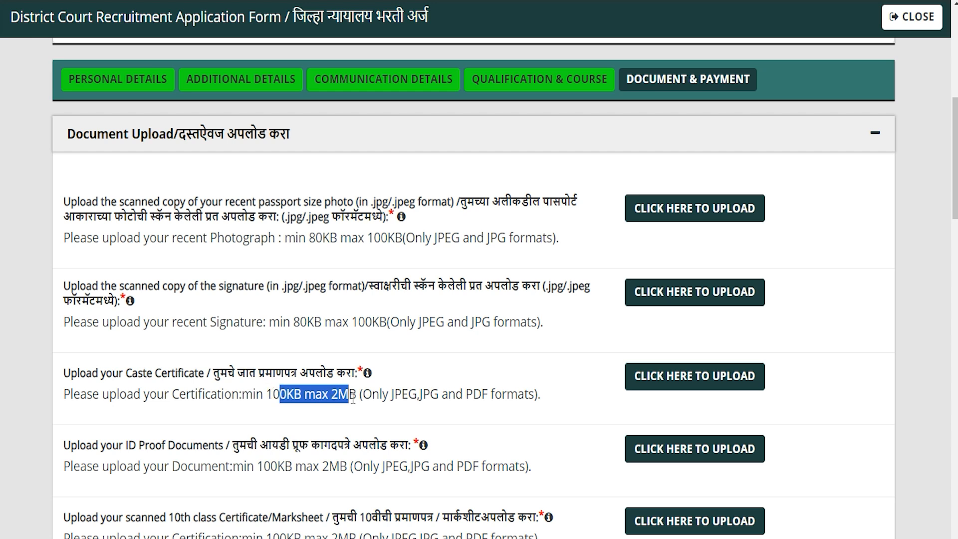
scroll(353, 400, "down", 3)
left_click_drag(402, 244, 487, 245)
left_click_drag(264, 315, 322, 317)
left_click_drag(201, 389, 341, 377)
scroll(341, 375, "up", 3)
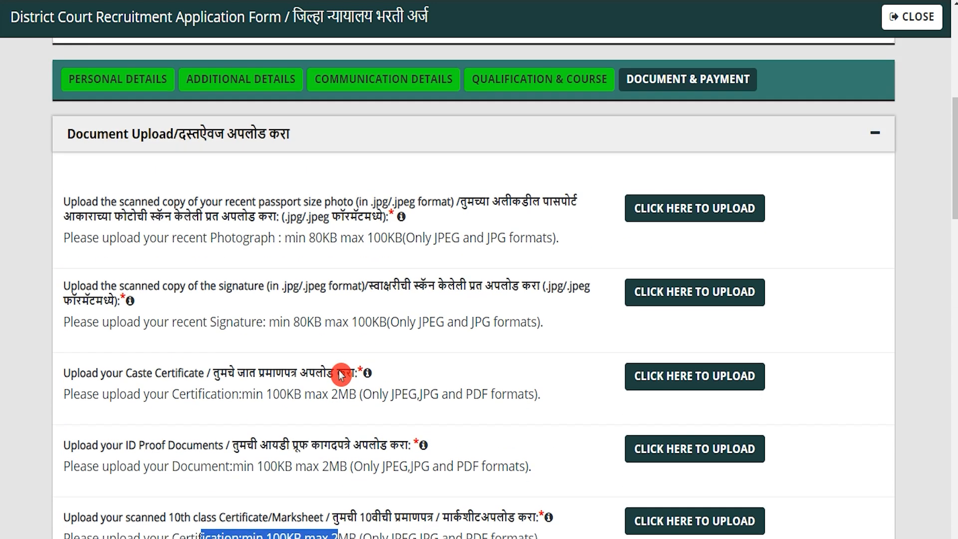
Step: Read the photograph upload requirements and instructions, check the file browsing option, and close the upload dialog without adding a file
left_click(356, 252)
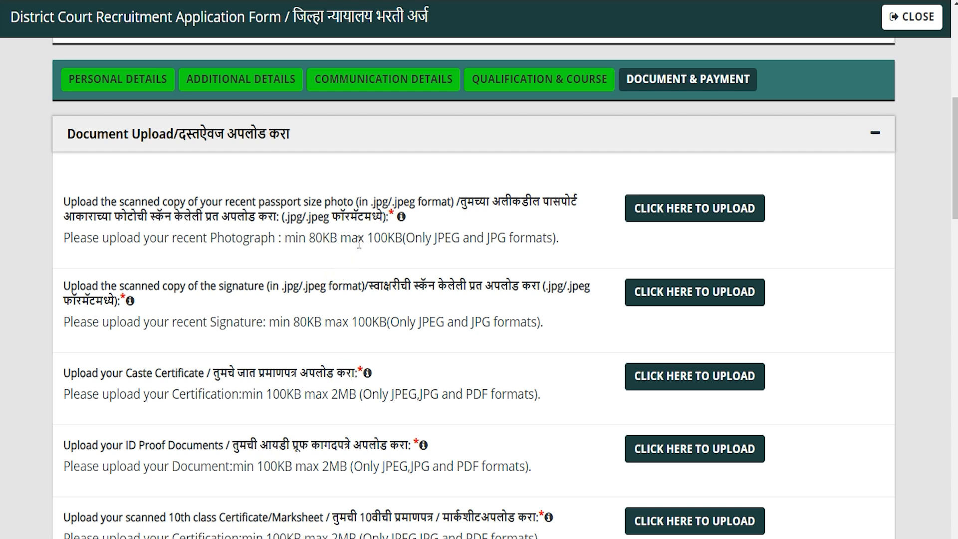
left_click(705, 219)
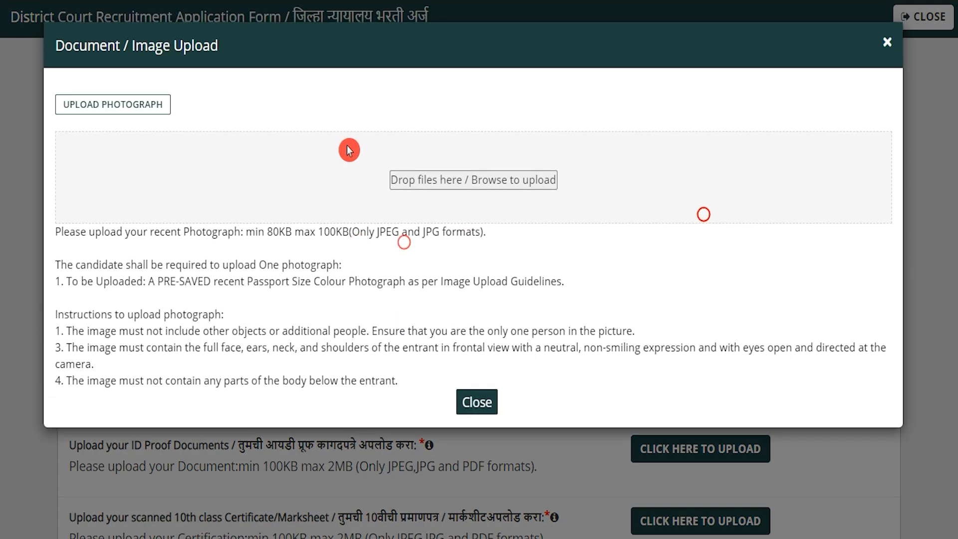
left_click_drag(149, 233, 338, 312)
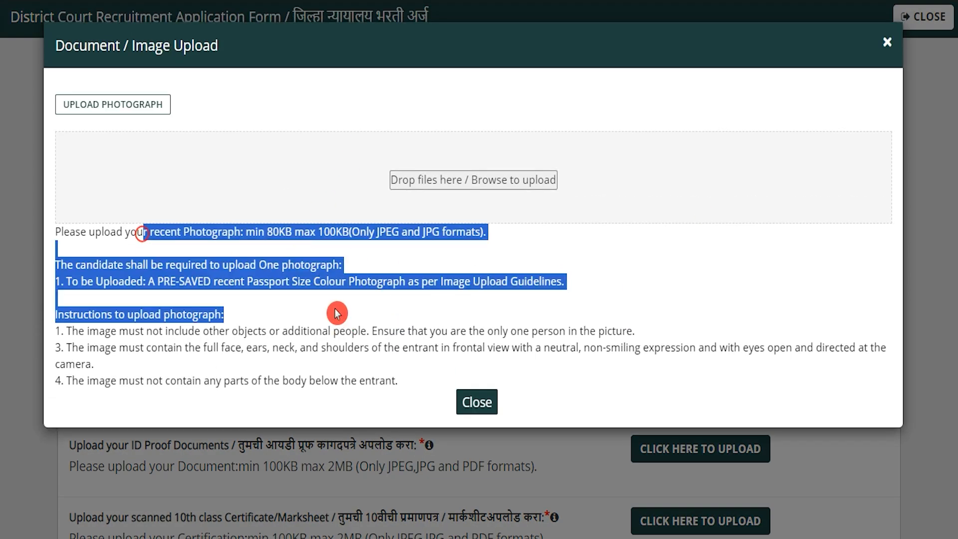
left_click(323, 279)
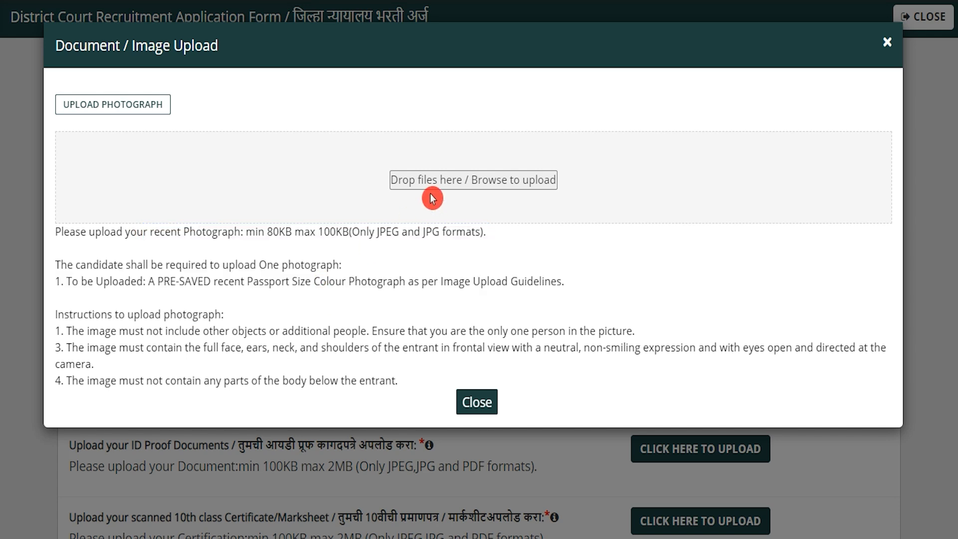
left_click(467, 184)
left_click(534, 382)
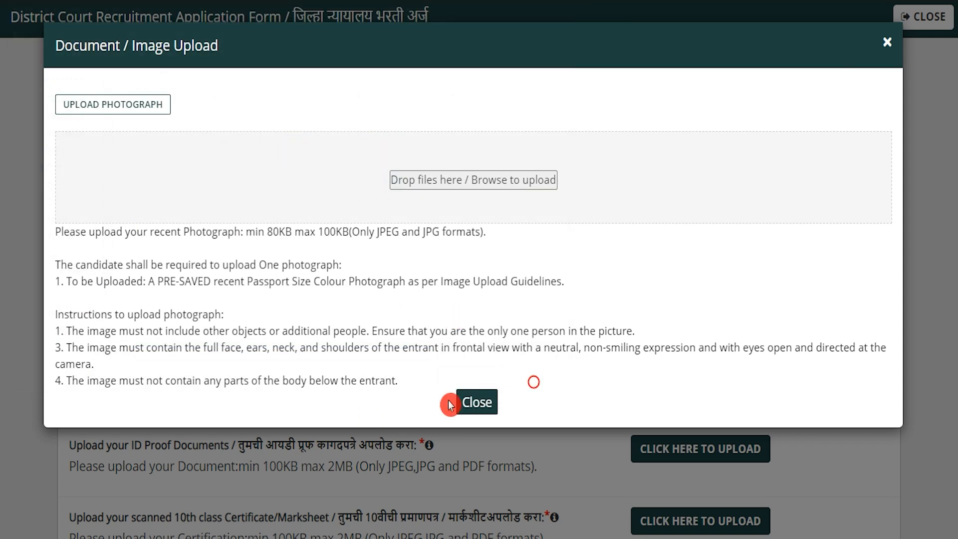
left_click(450, 403)
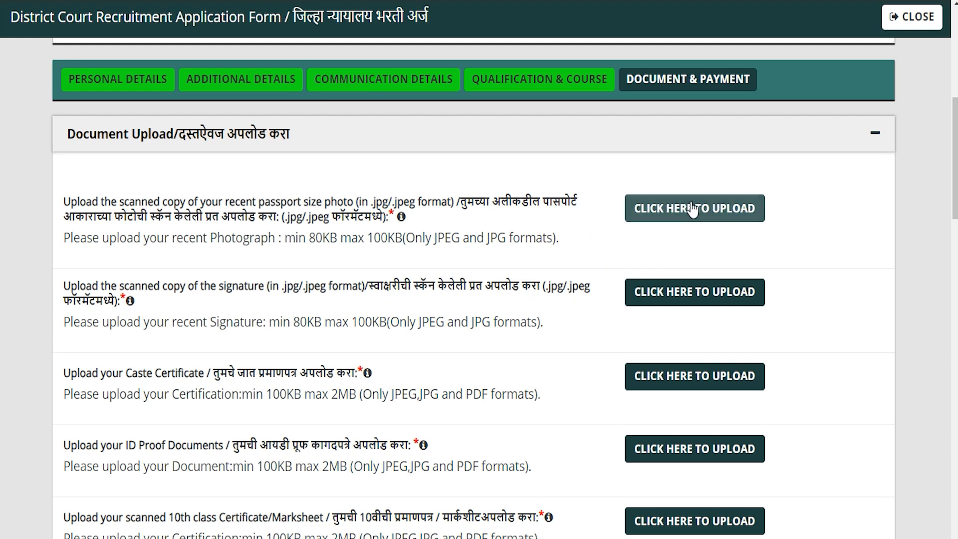
Step: Review the payment notes, the candidate's name and the total application fee in the Payment Details section
scroll(607, 335, "down", 10)
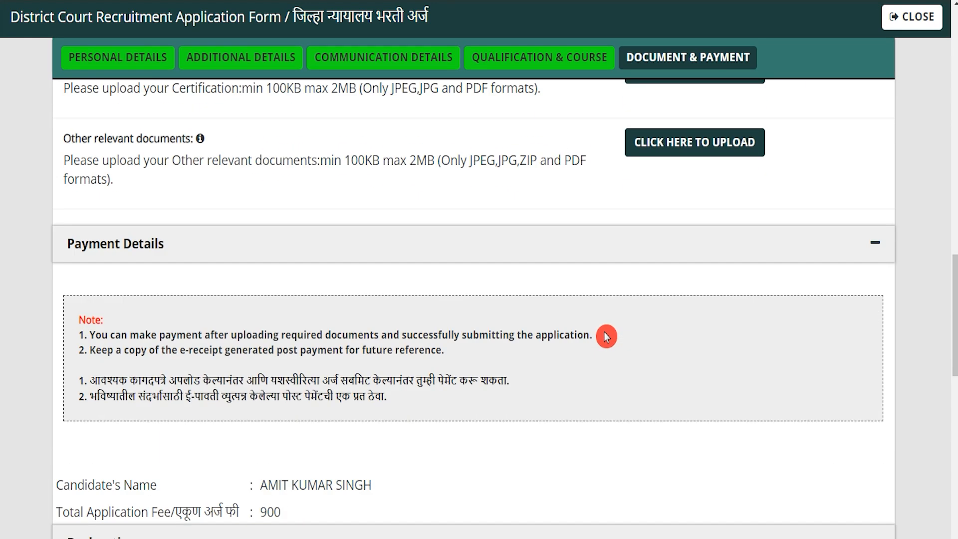
scroll(390, 293, "down", 6)
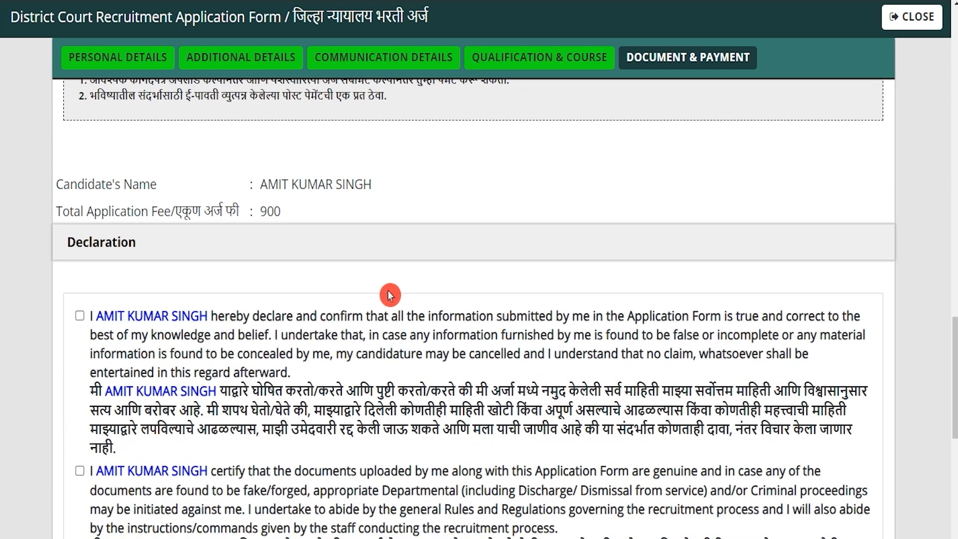
left_click_drag(260, 185, 355, 188)
left_click_drag(260, 211, 280, 211)
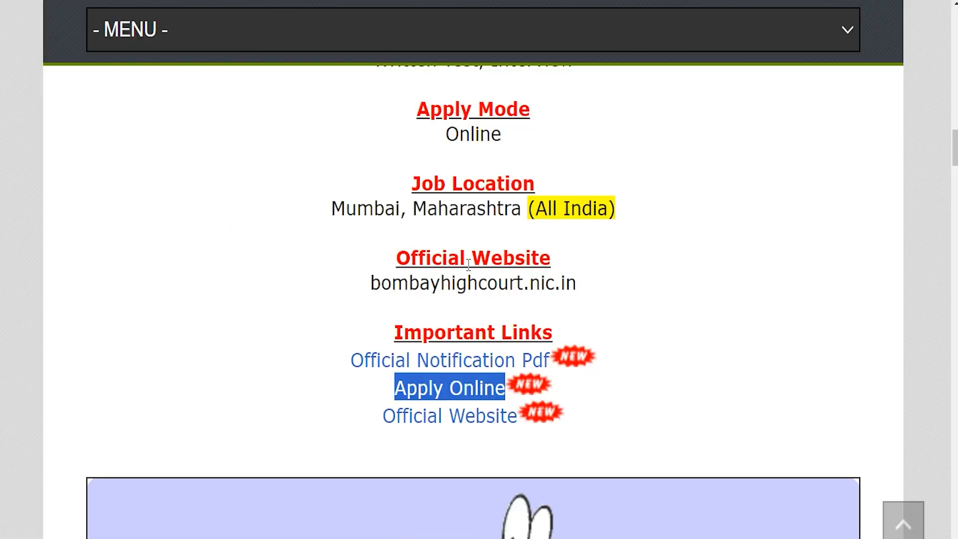
Step: Compare the General and SC/ST/OBC application fees on the job post page with the total fee in the application form
scroll(468, 265, "up", 7)
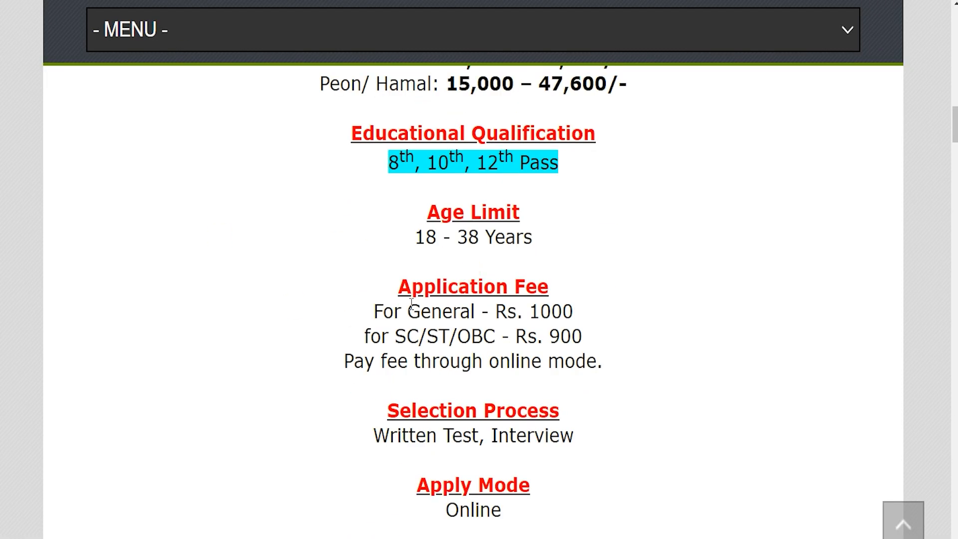
left_click_drag(411, 302, 472, 312)
left_click_drag(530, 310, 580, 313)
left_click_drag(397, 333, 482, 336)
left_click_drag(547, 333, 569, 345)
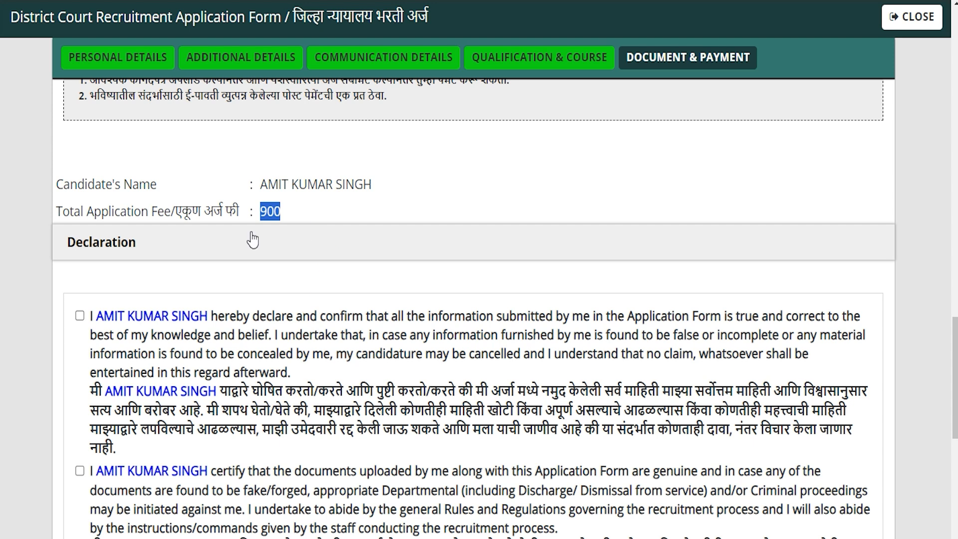
left_click(276, 214)
left_click_drag(267, 210, 281, 212)
Step: Go through the declarations, submit the application, and select the card number field for debit/credit card payment on SBI ePay
scroll(249, 280, "down", 2)
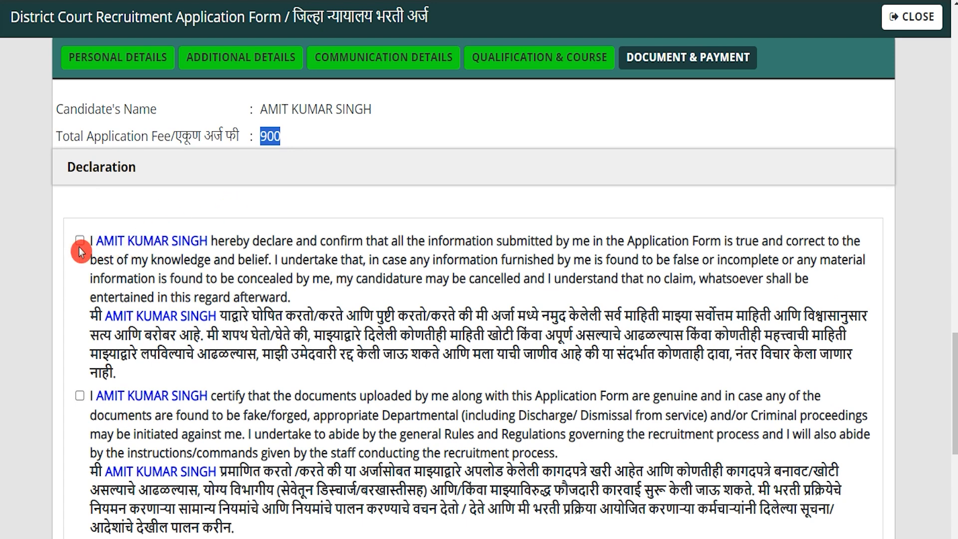
scroll(79, 246, "down", 10)
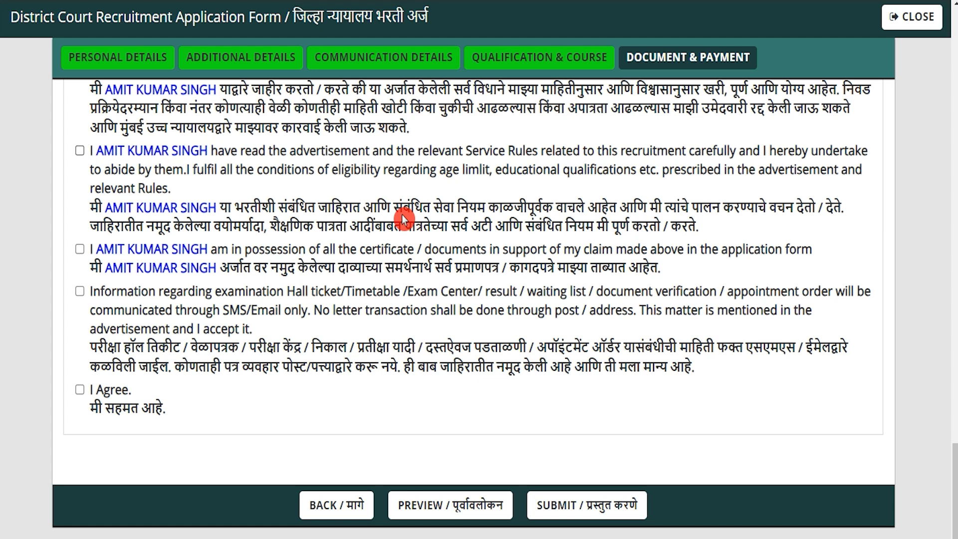
left_click(573, 504)
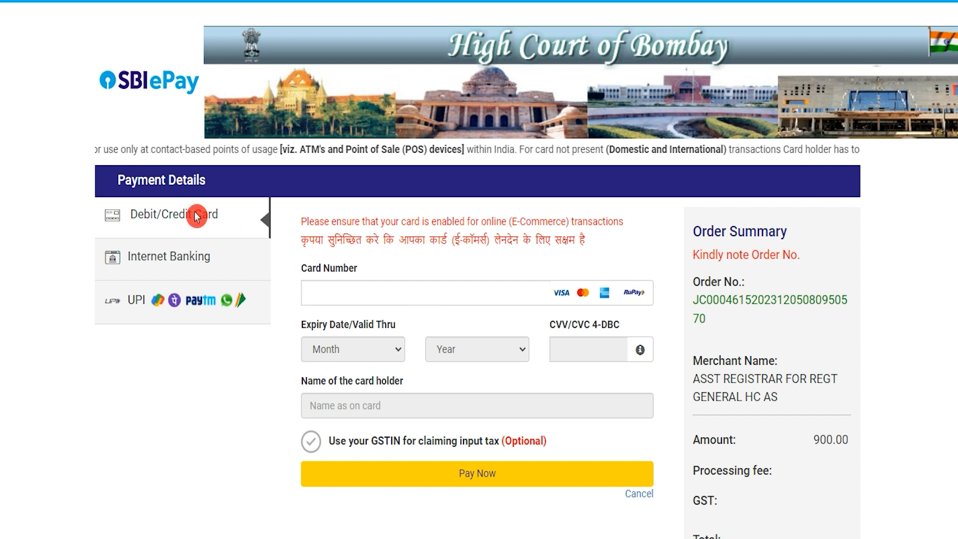
left_click(356, 285)
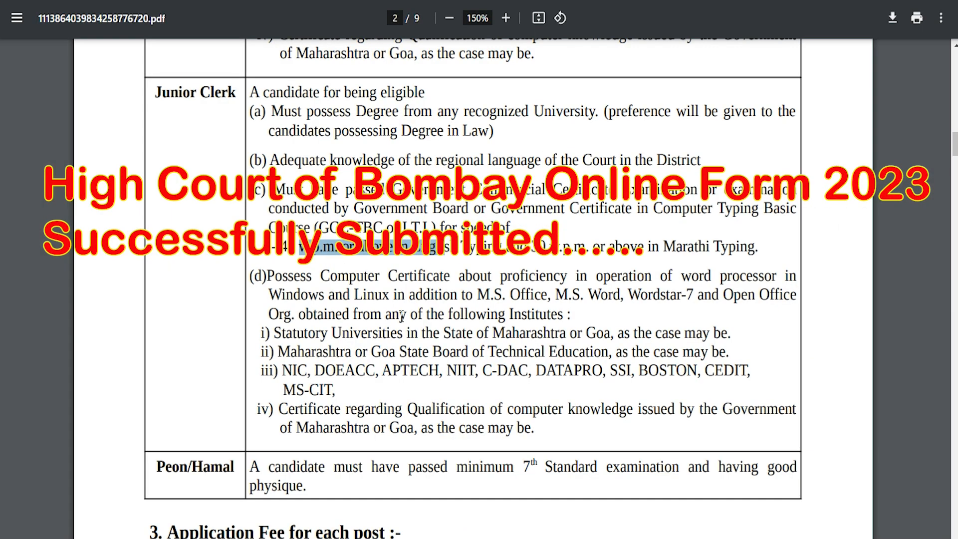
Step: Return to the start of the recruitment advertisement PDF and examine the Stenographer (Grade-3), Junior Clerk and Peon/Hamal posts
left_click(421, 291)
key("Home")
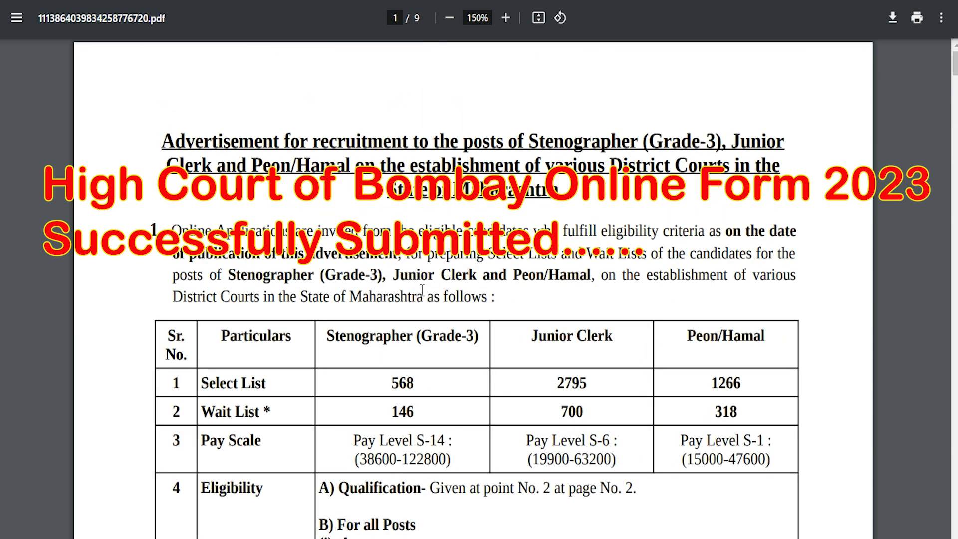
double_click(350, 342)
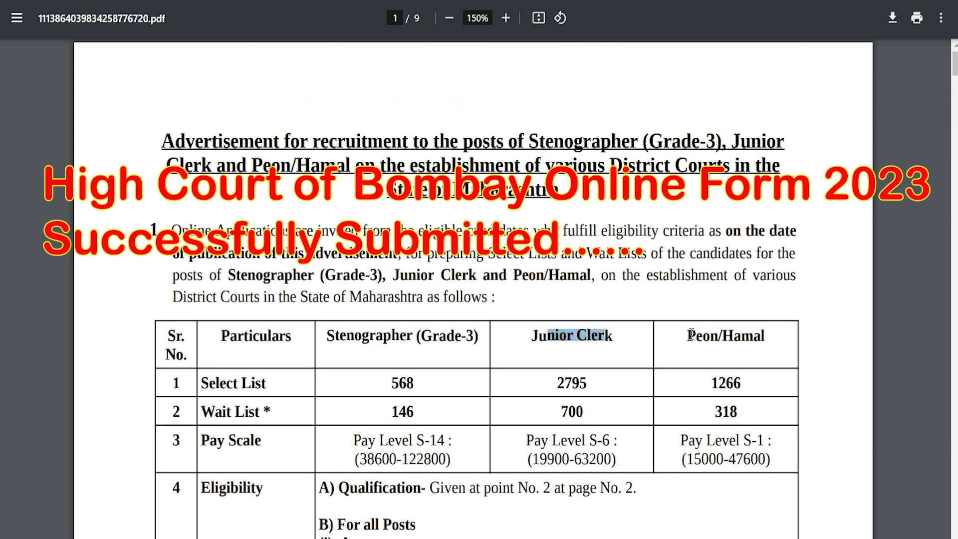